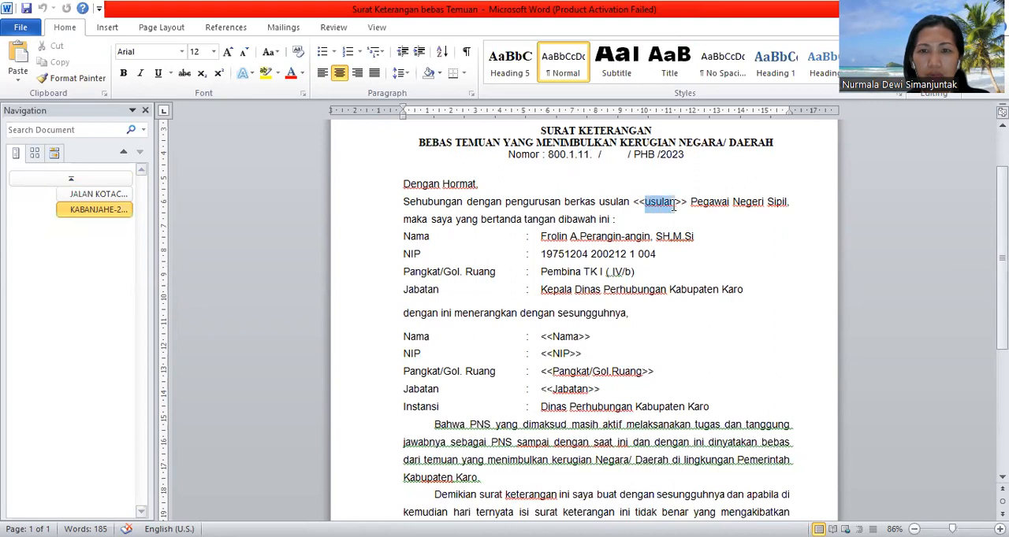
Step: Look through the letter template in Word, checking its title and the placeholders from <<usulan>> down to <<Tanggal/Bulan/Tahun>>
key("ctrl+j")
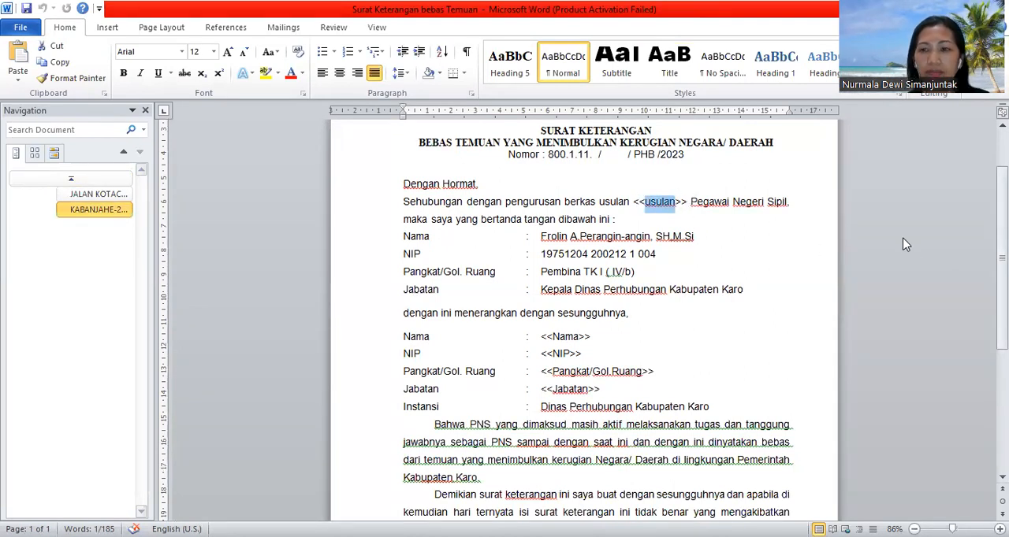
scroll(690, 202, "down", 2)
scroll(583, 315, "down", 1)
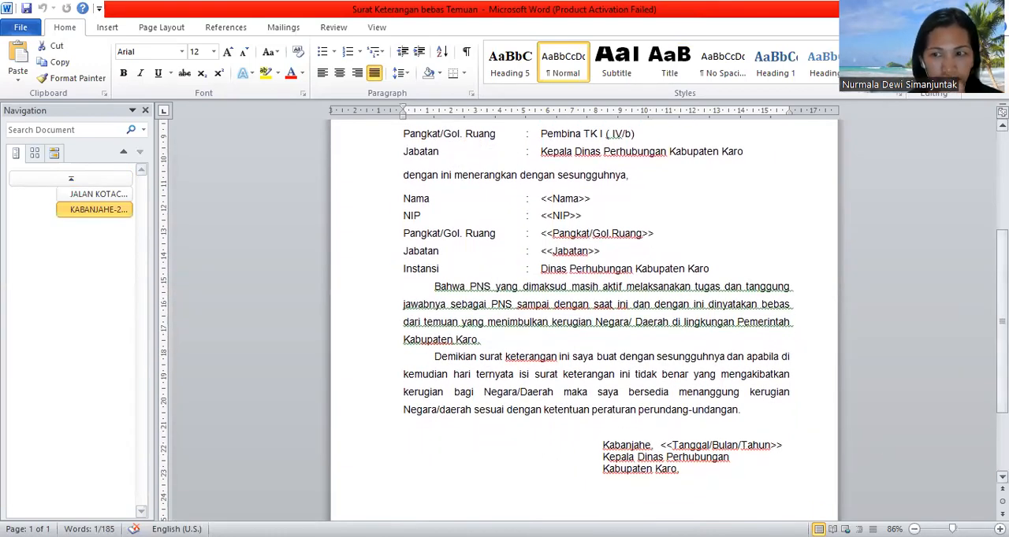
scroll(815, 441, "up", 3)
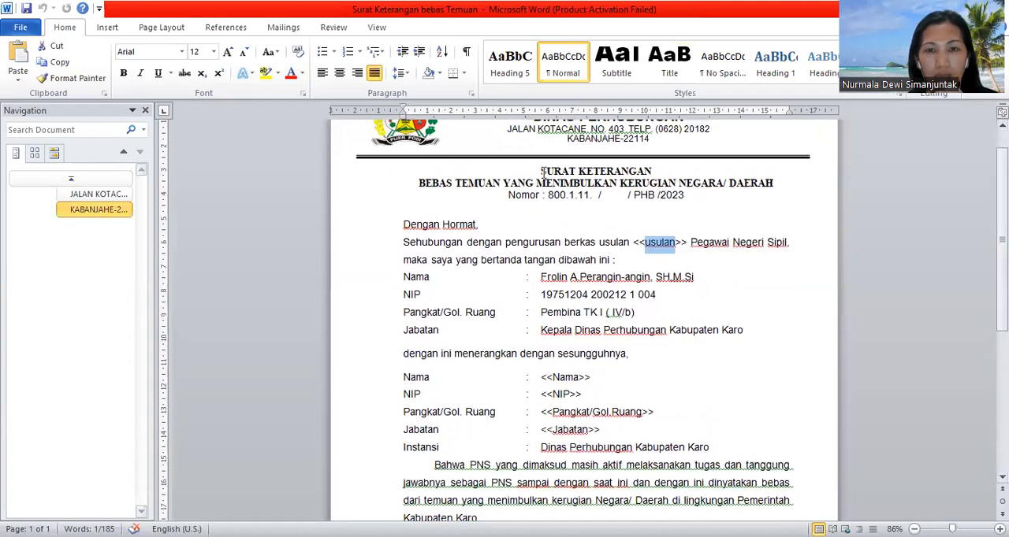
left_click_drag(542, 171, 740, 183)
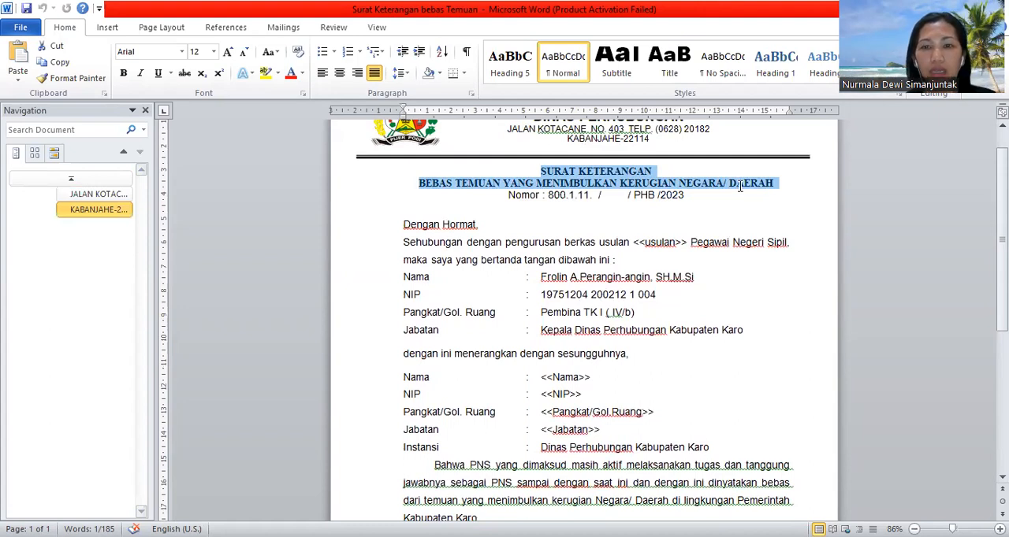
left_click_drag(740, 186, 740, 186)
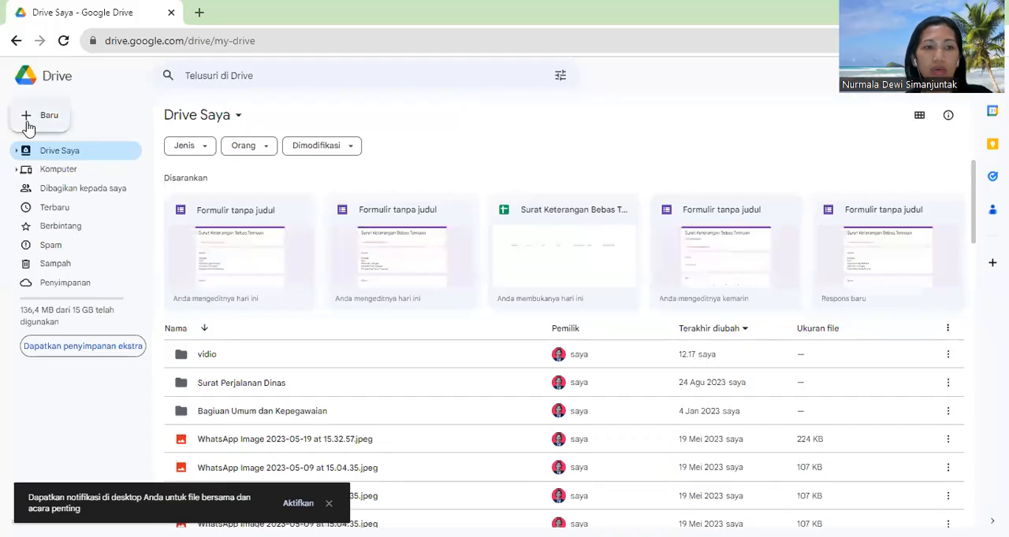
Step: Switch to Google Drive, create a folder named "Surat Keterangan Bebas Temuan" in Drive Saya and open it
left_click(28, 124)
left_click(79, 119)
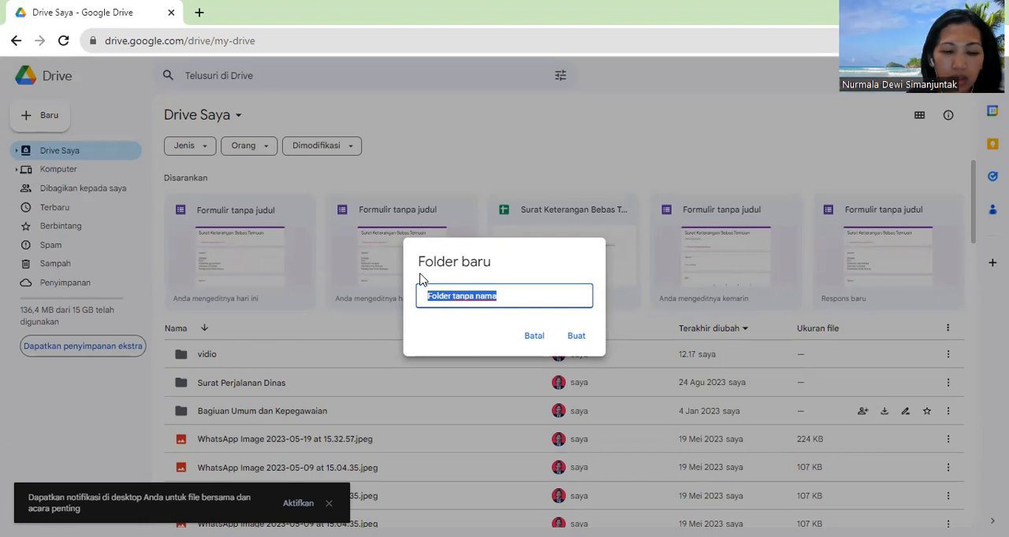
type("Surat")
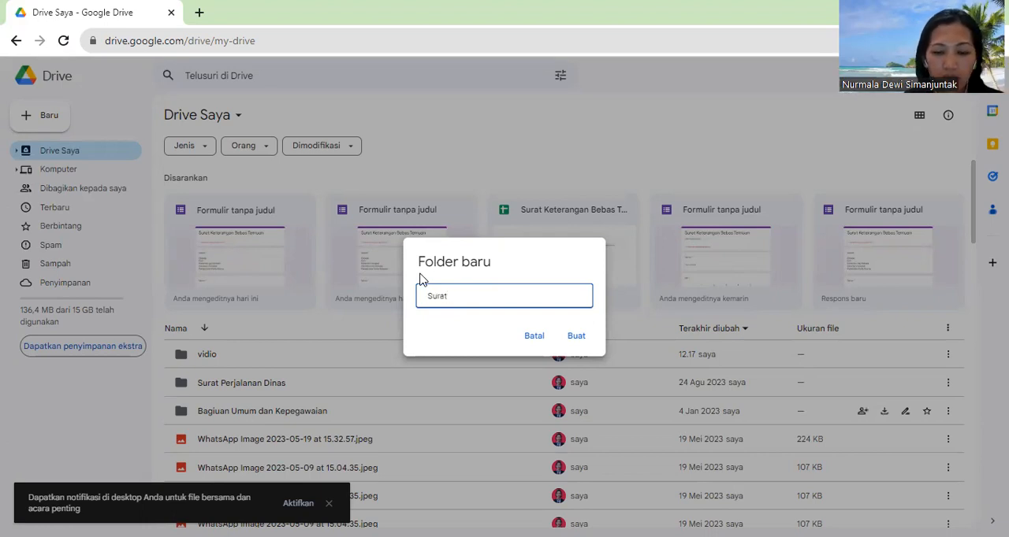
type(" Keterangan Bebas Temuan")
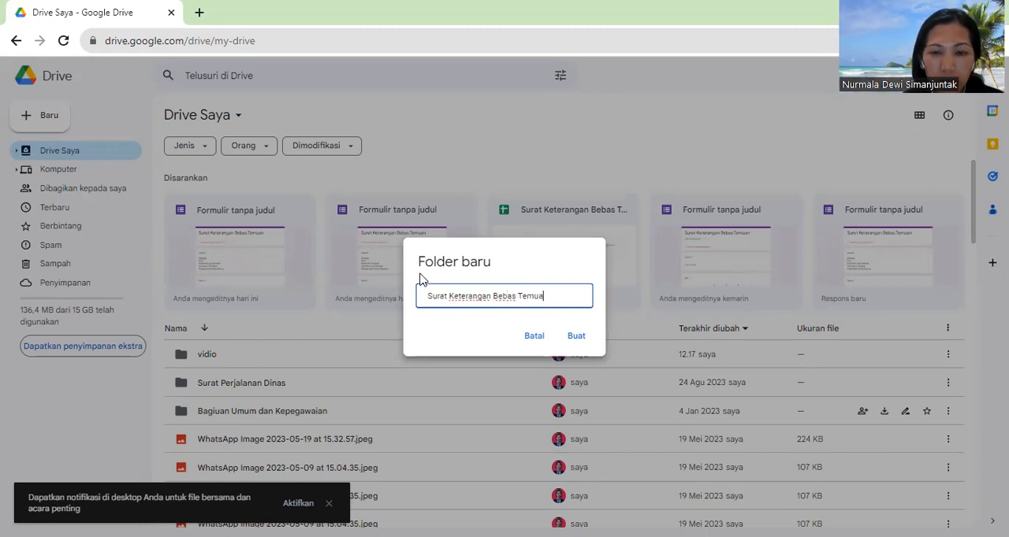
left_click(575, 339)
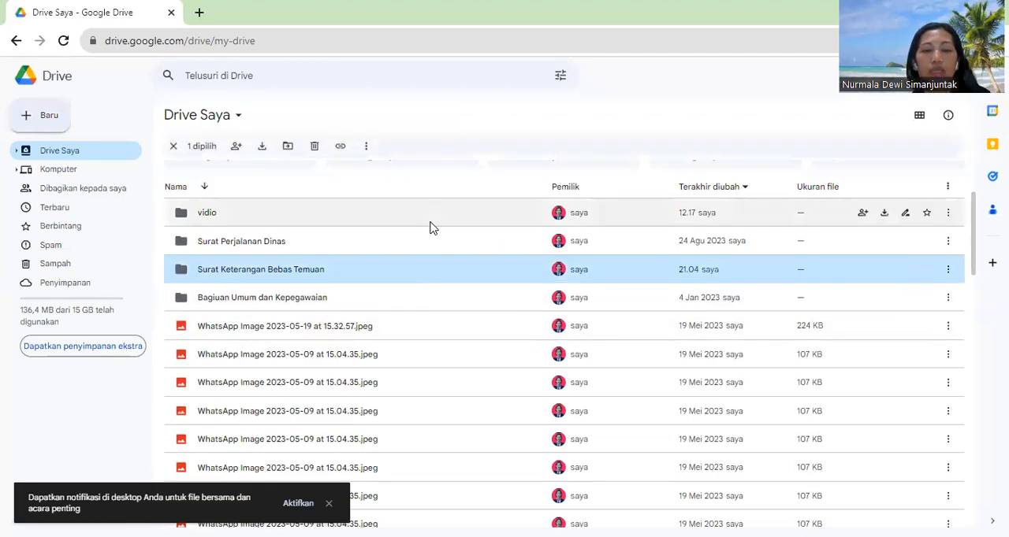
double_click(236, 271)
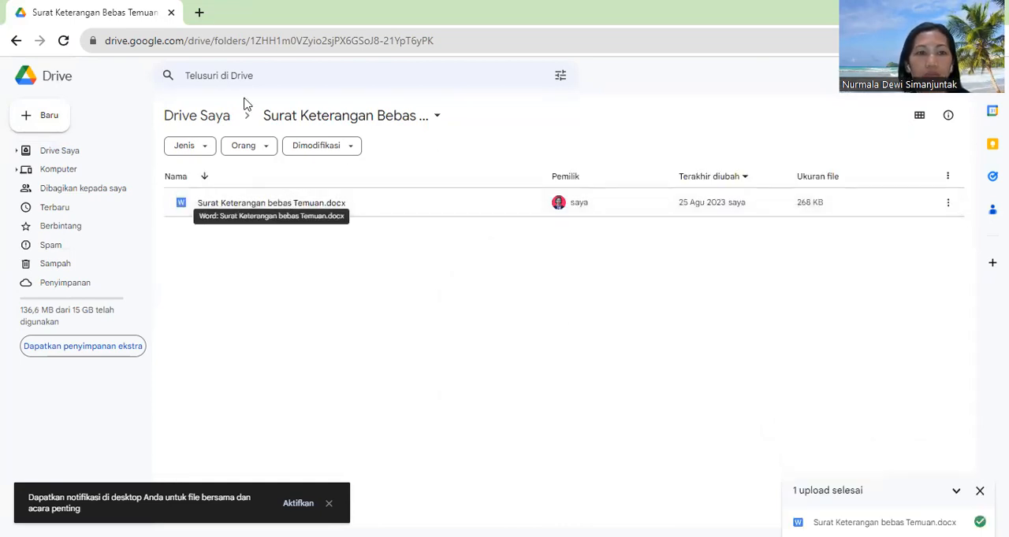
Step: Open Google Docs in a new browser tab and create a blank document
left_click(200, 12)
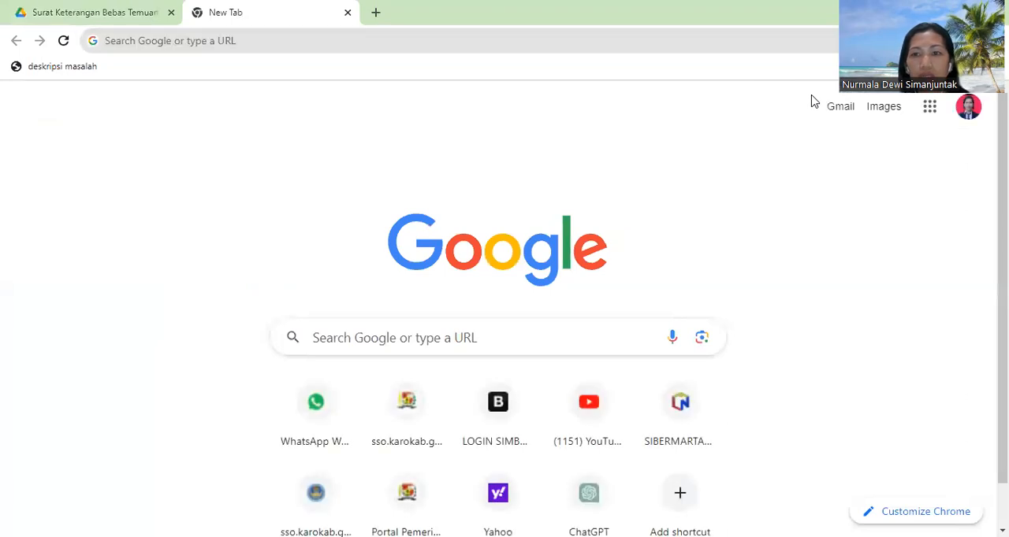
left_click(930, 107)
scroll(979, 255, "down", 2)
scroll(979, 254, "up", 2)
scroll(978, 315, "down", 3)
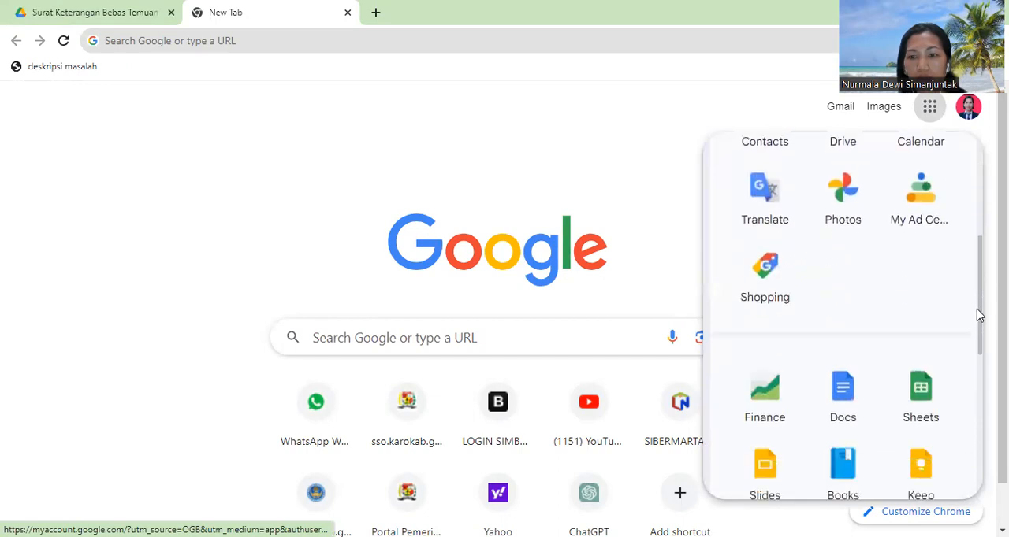
left_click(838, 377)
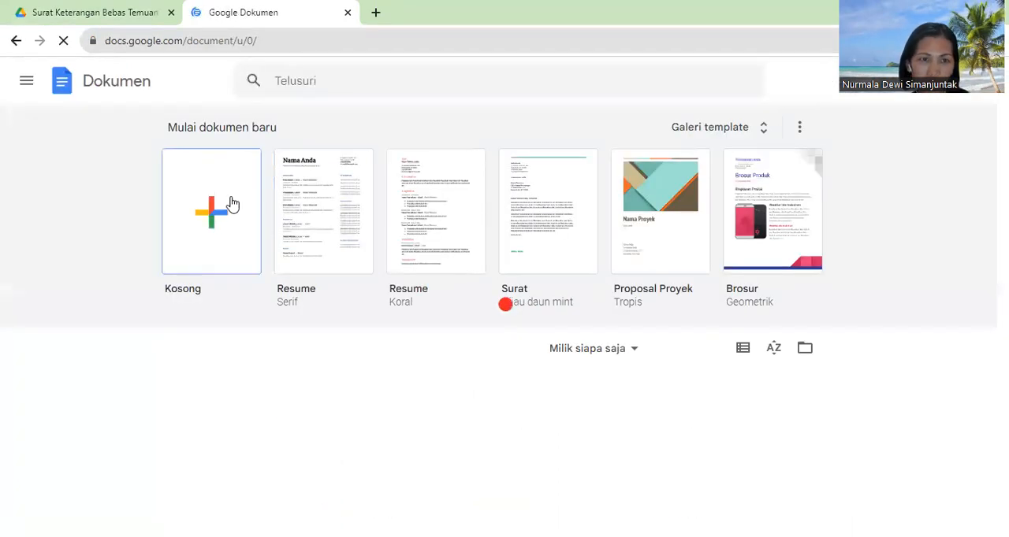
left_click(224, 189)
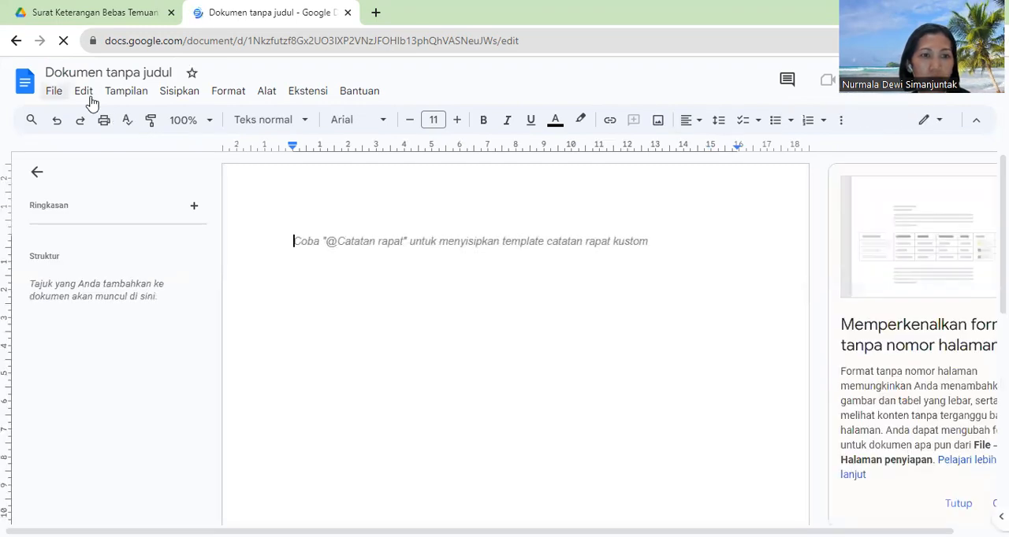
Step: Open today's Surat Keterangan bebas Temuan Word file from the recent files
left_click(54, 91)
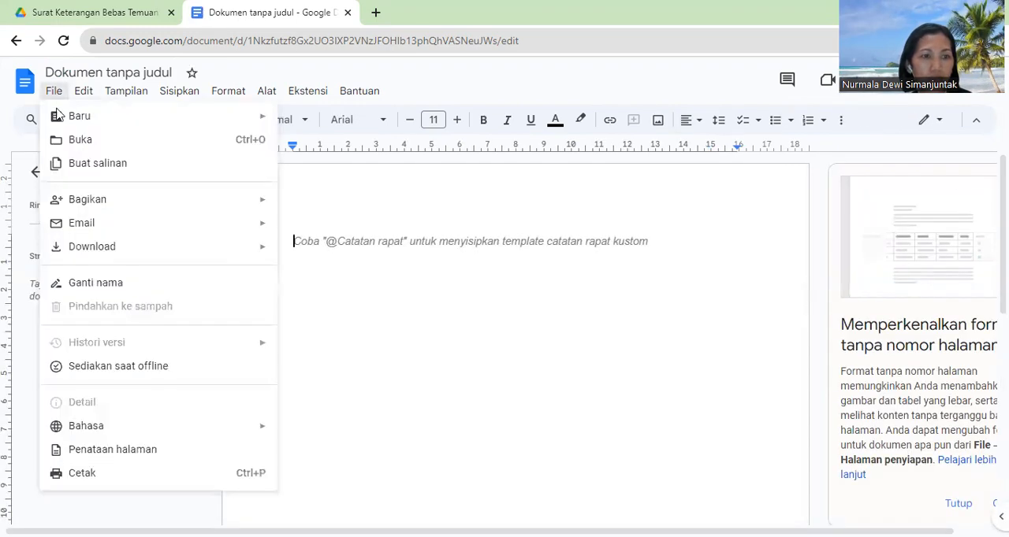
left_click(81, 145)
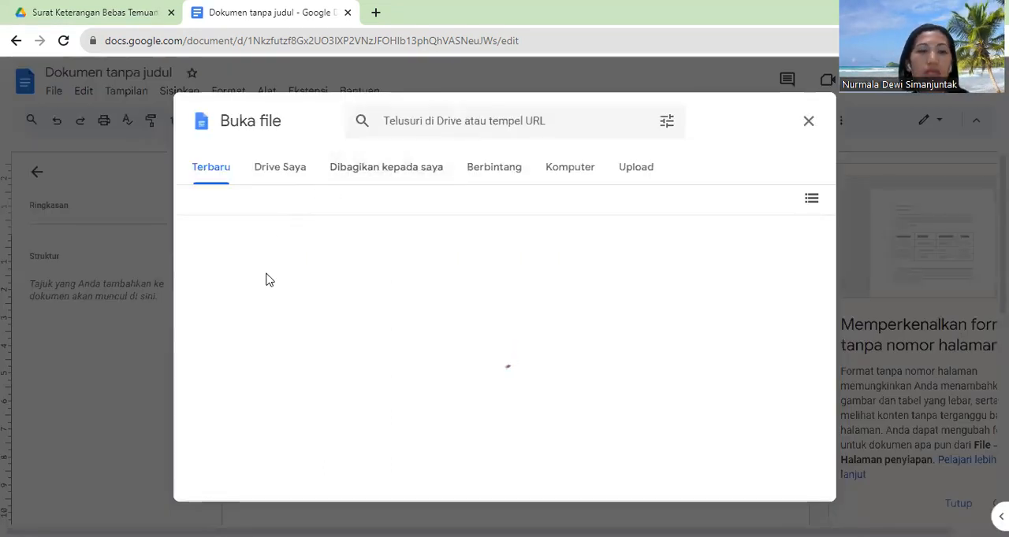
left_click(281, 309)
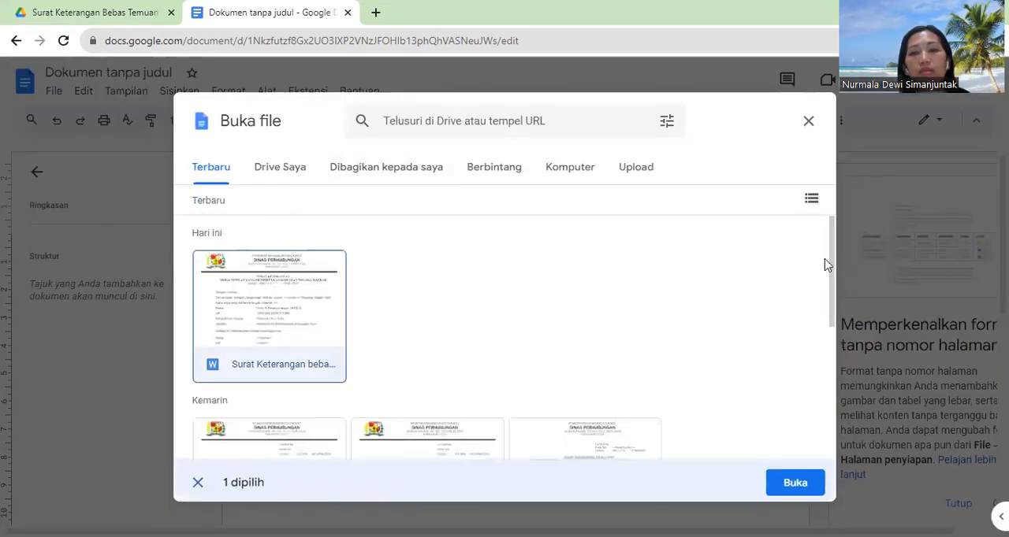
left_click(791, 479)
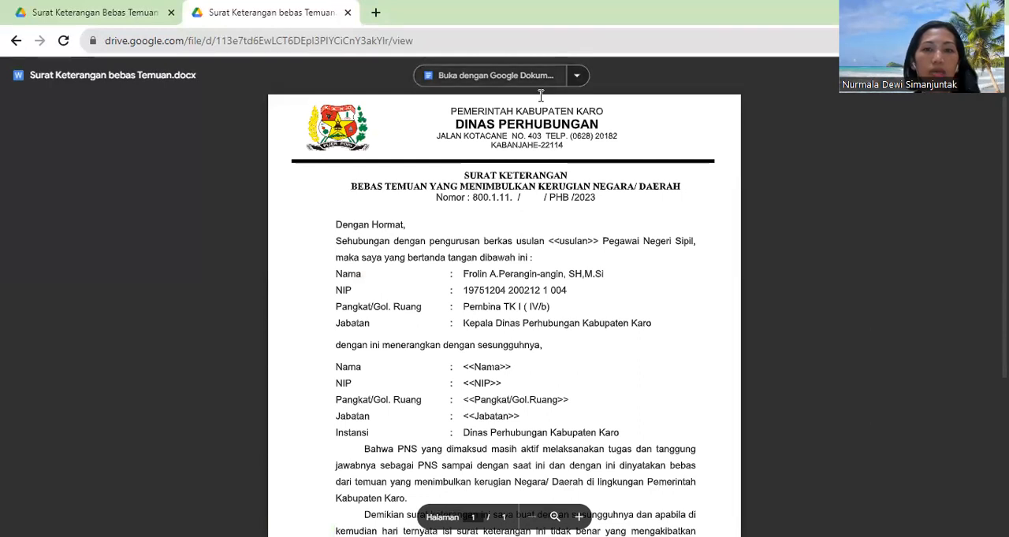
Step: Open the previewed Surat Keterangan bebas Temuan.docx with Google Docs and save it as a native Google Docs document
left_click(541, 81)
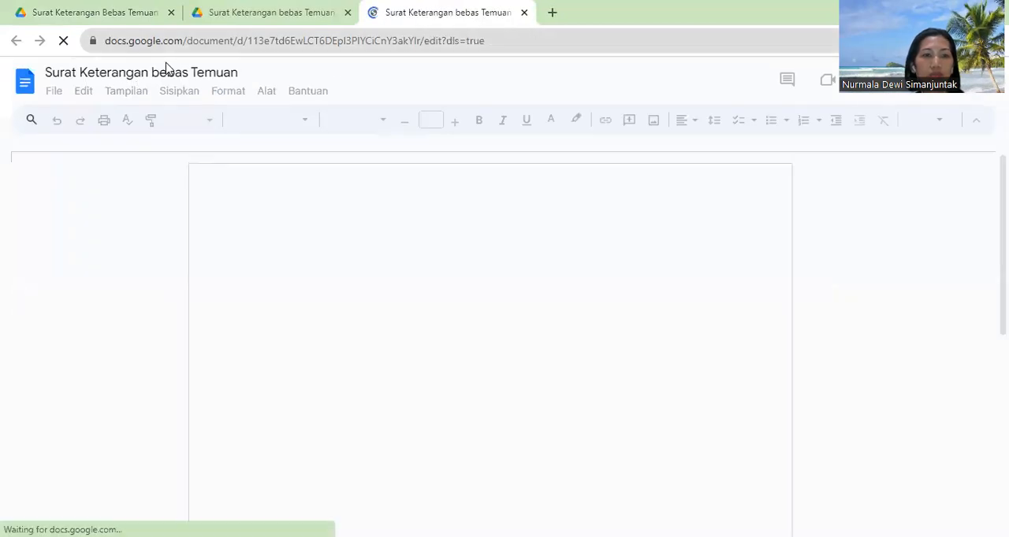
left_click(53, 93)
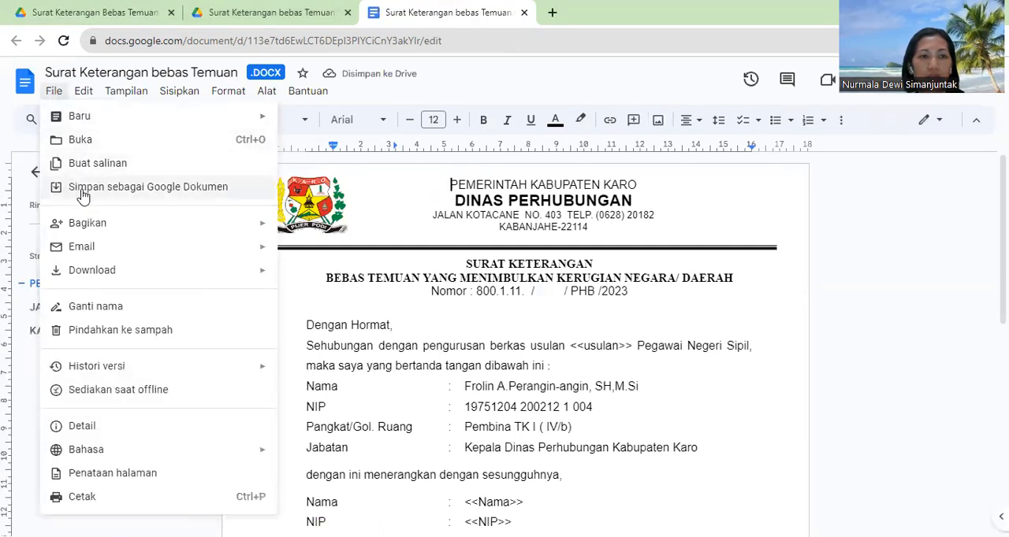
left_click(84, 196)
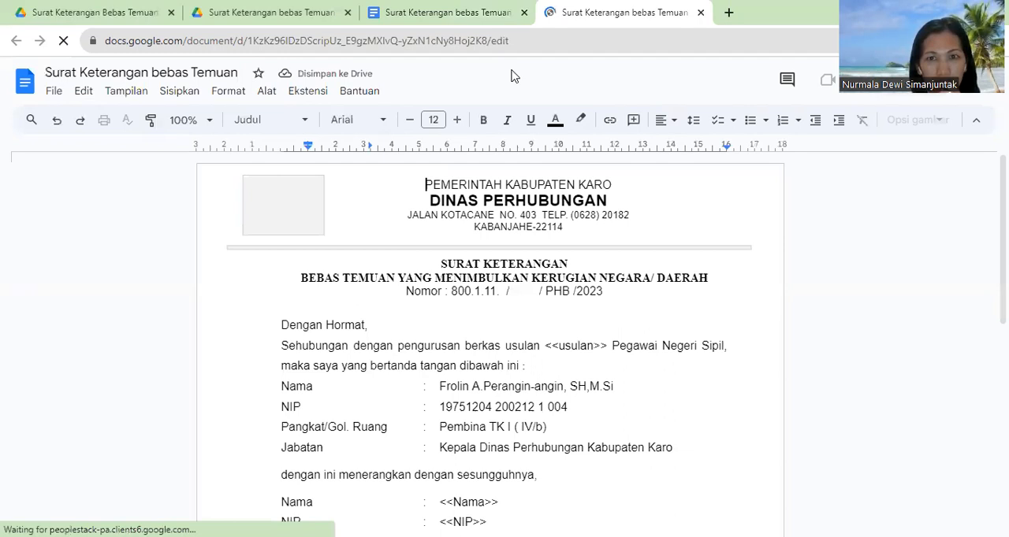
Step: Open Google Forms in a new browser tab and create a blank form
left_click(729, 14)
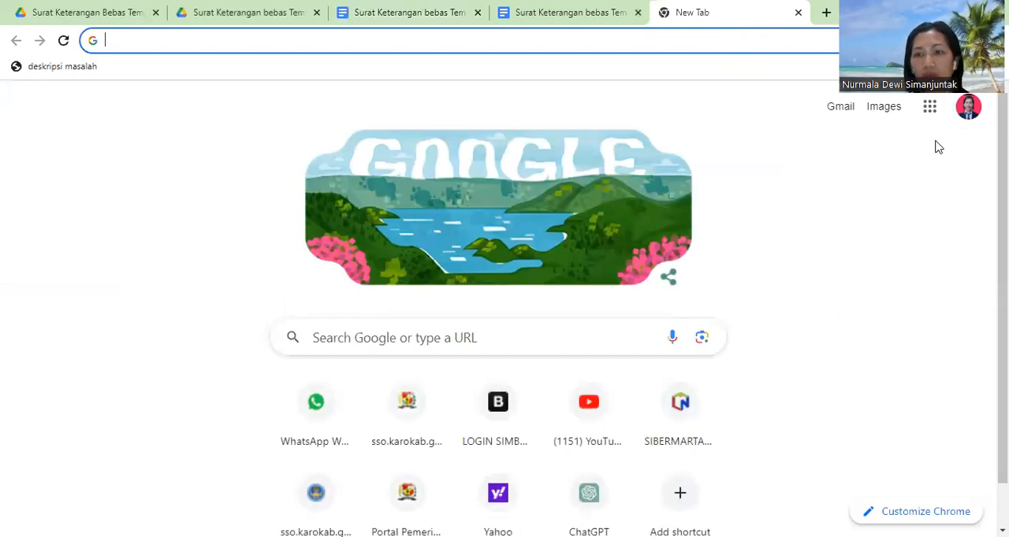
left_click(929, 106)
scroll(977, 300, "down", 5)
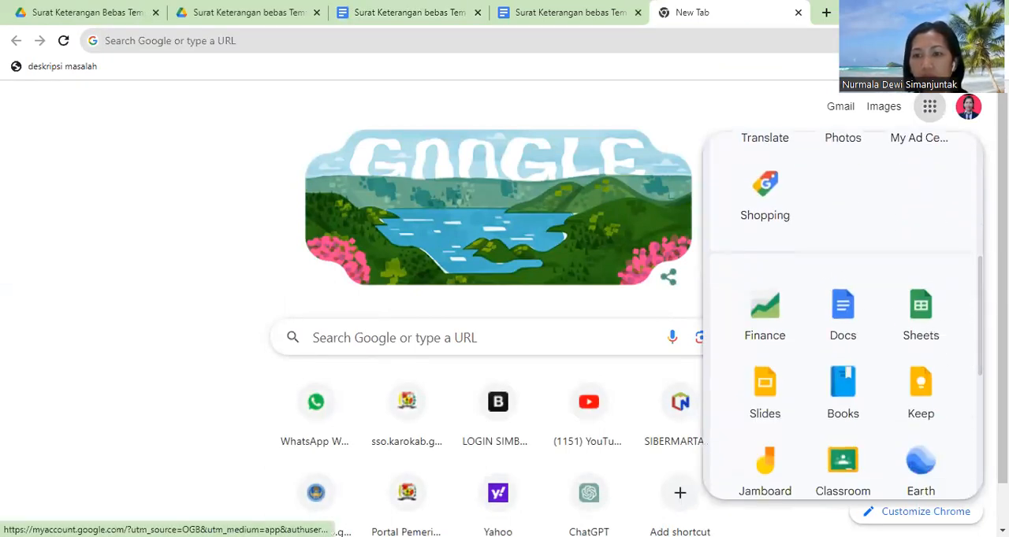
scroll(975, 387, "down", 3)
scroll(975, 400, "down", 1)
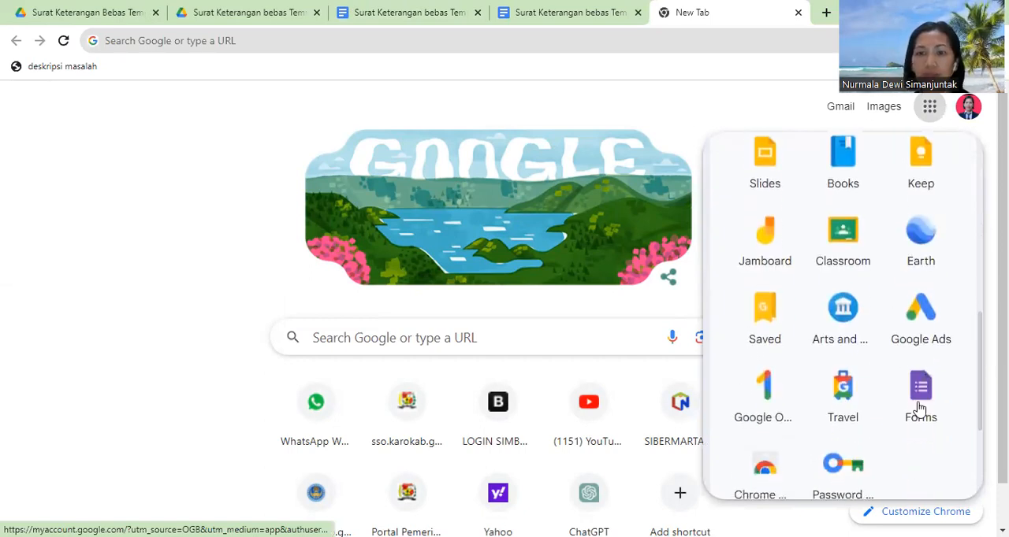
left_click(920, 398)
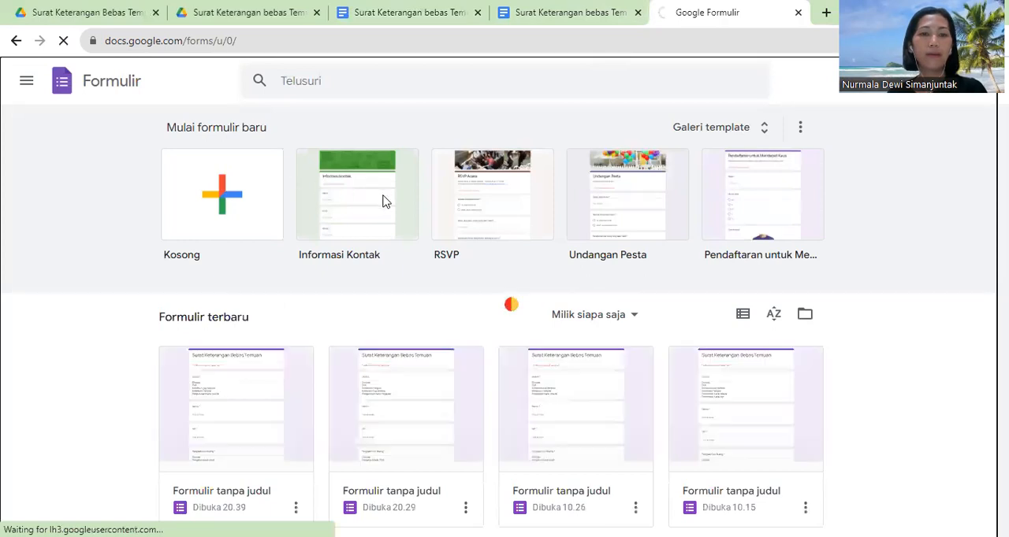
left_click(277, 193)
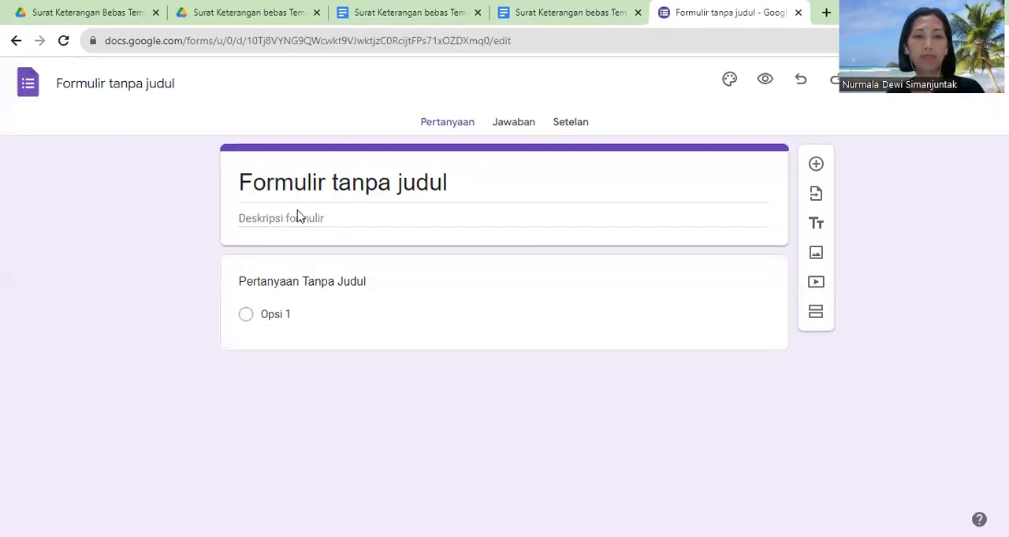
Step: Replace the form's title with "Surat Keterangan Bebas Temuan"
left_click_drag(467, 193, 343, 178)
left_click_drag(456, 179, 148, 160)
type("Sura")
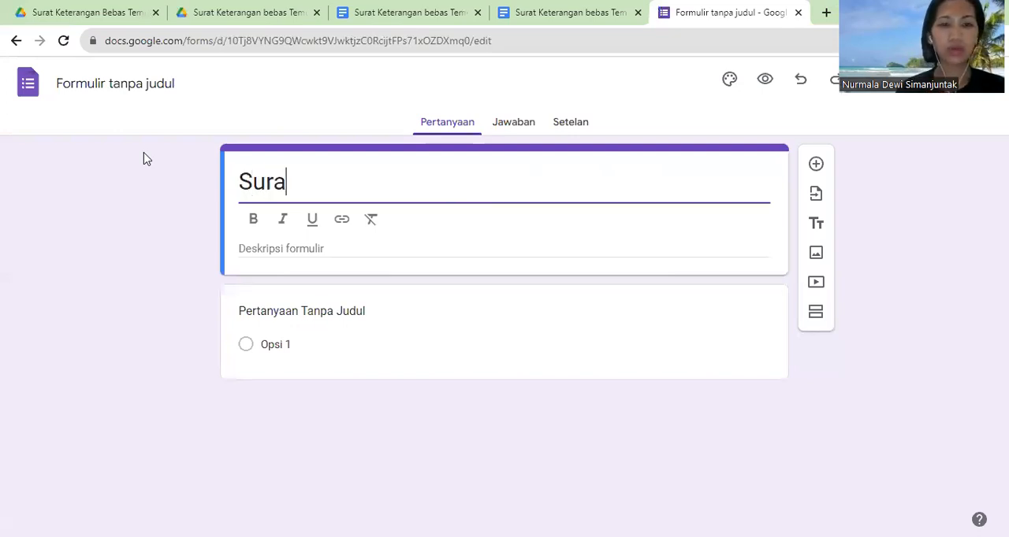
type("t Ketera")
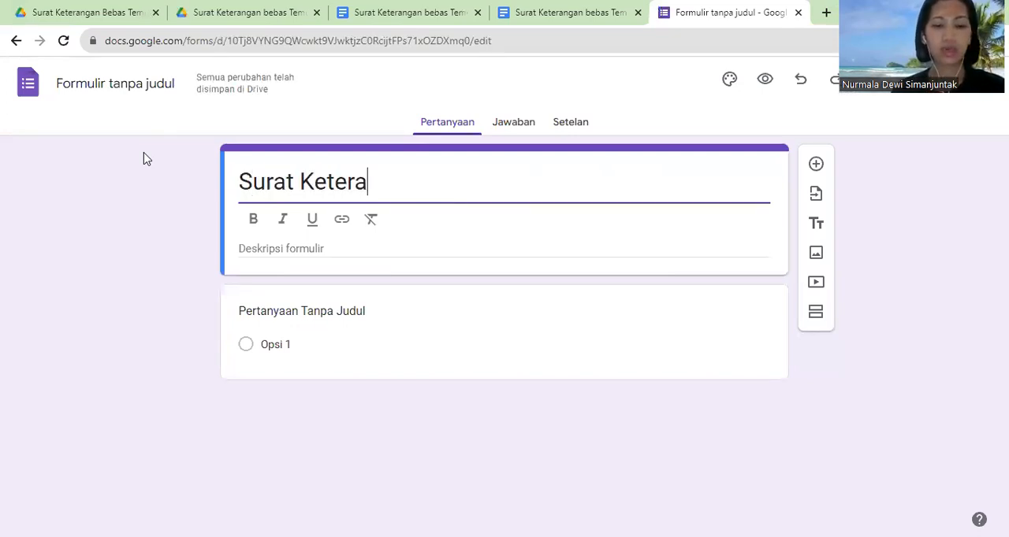
type("ngan Bebas ")
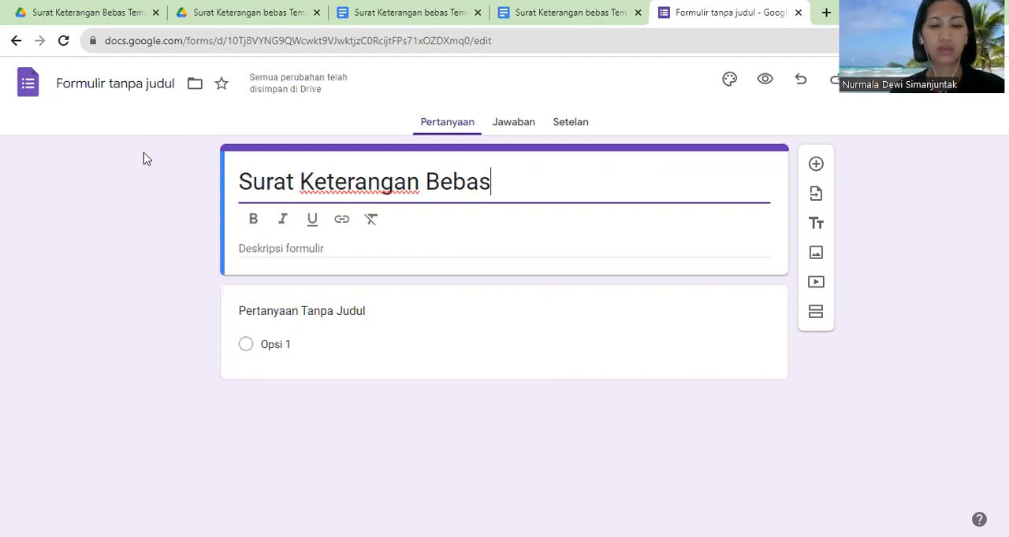
type("Temuan")
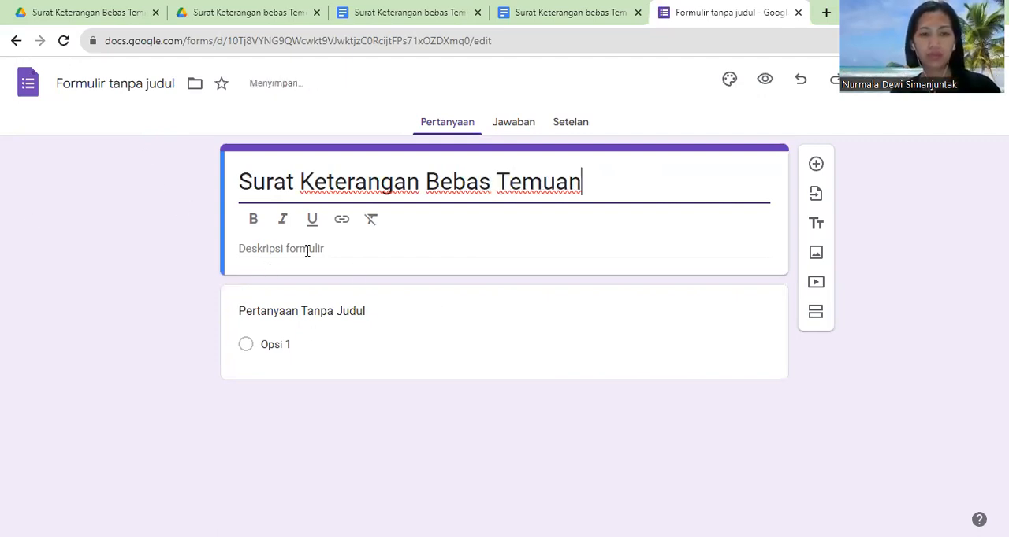
Step: Copy the word "usulan" from the letter's <<usulan>> placeholder and use it as the first question's title in the form
left_click(290, 313)
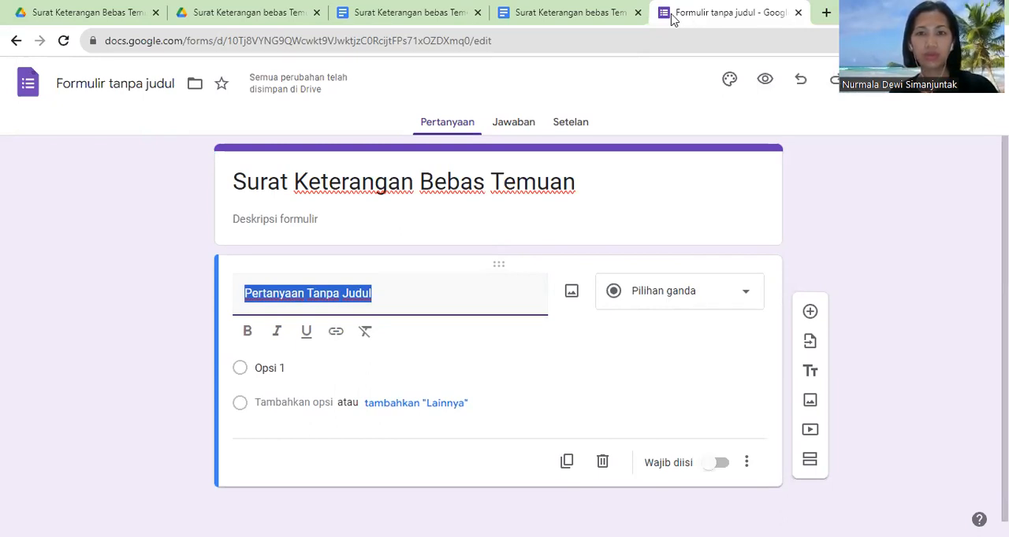
left_click(541, 14)
left_click_drag(584, 347, 620, 346)
key("ctrl+c")
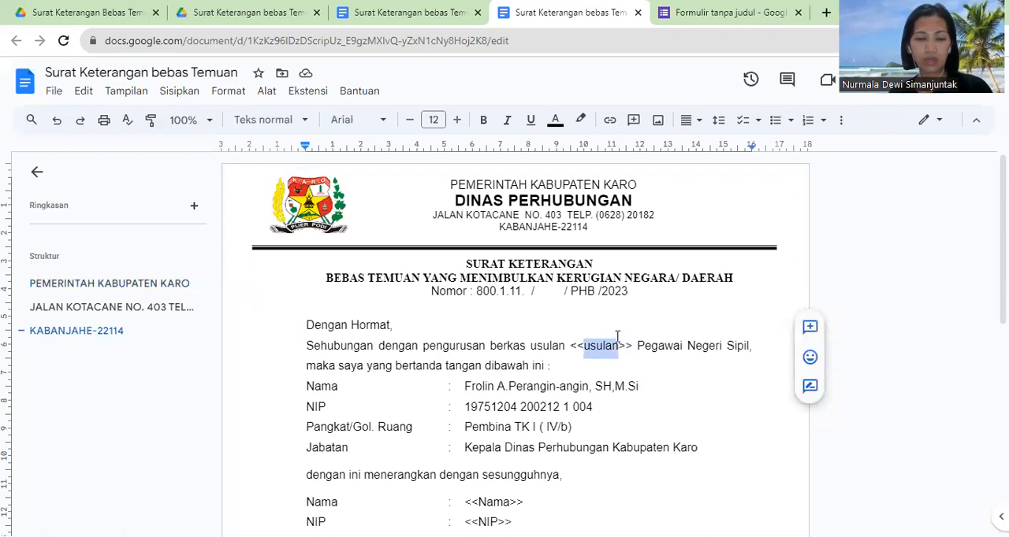
left_click(715, 14)
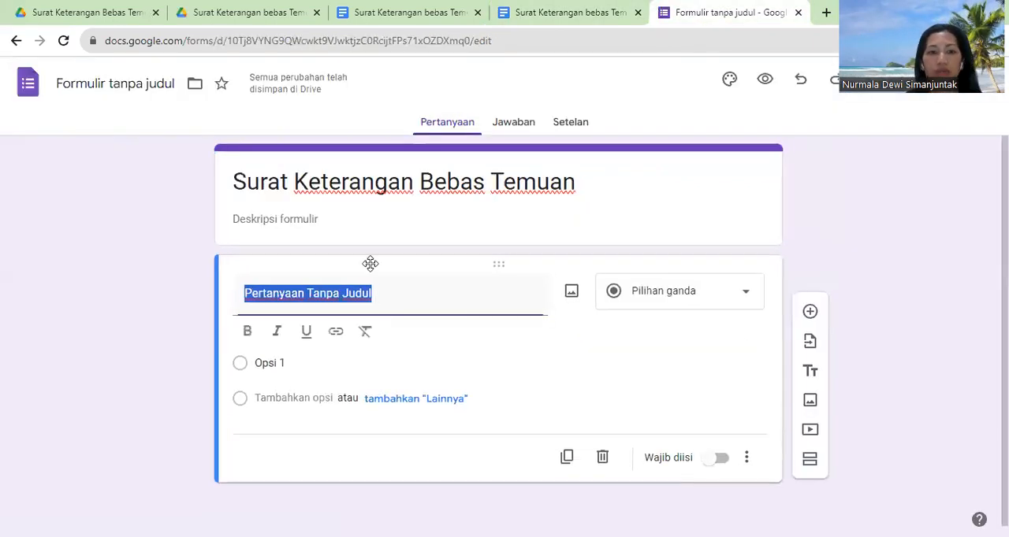
key("ctrl+v")
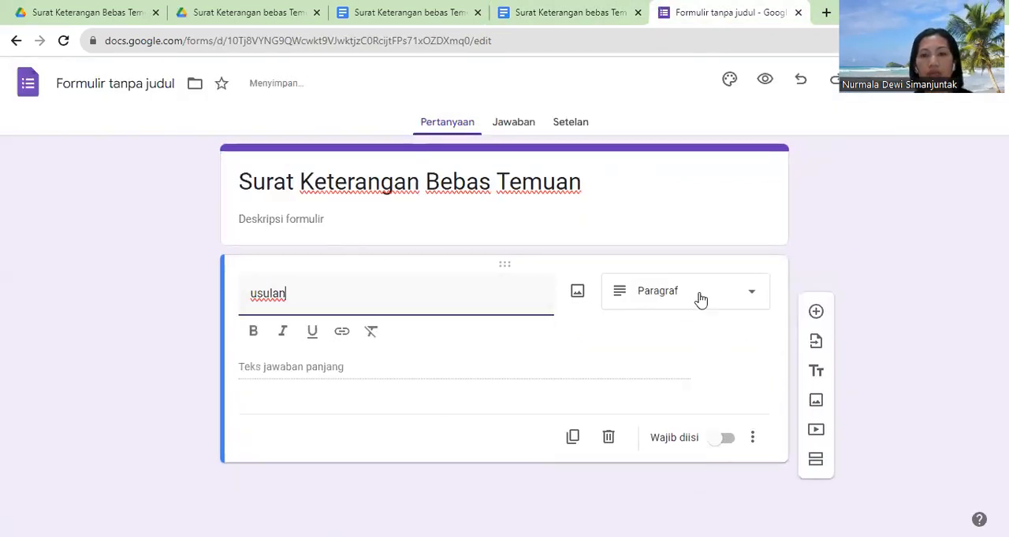
Step: Change the usulan question to a drop-down and enter "Cuti" and "Kenaikan Pangkat" as its first two options
left_click(699, 298)
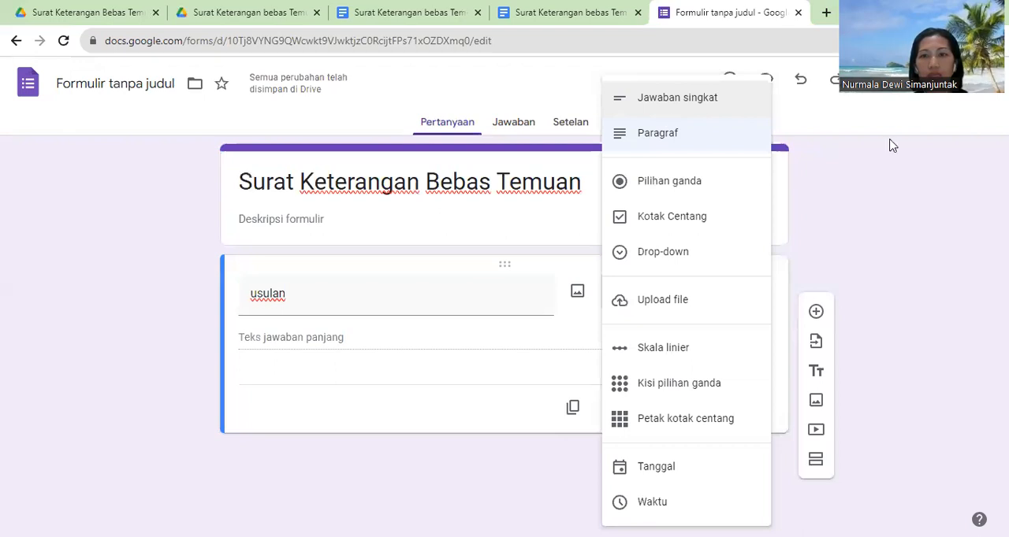
left_click(650, 260)
left_click(291, 338)
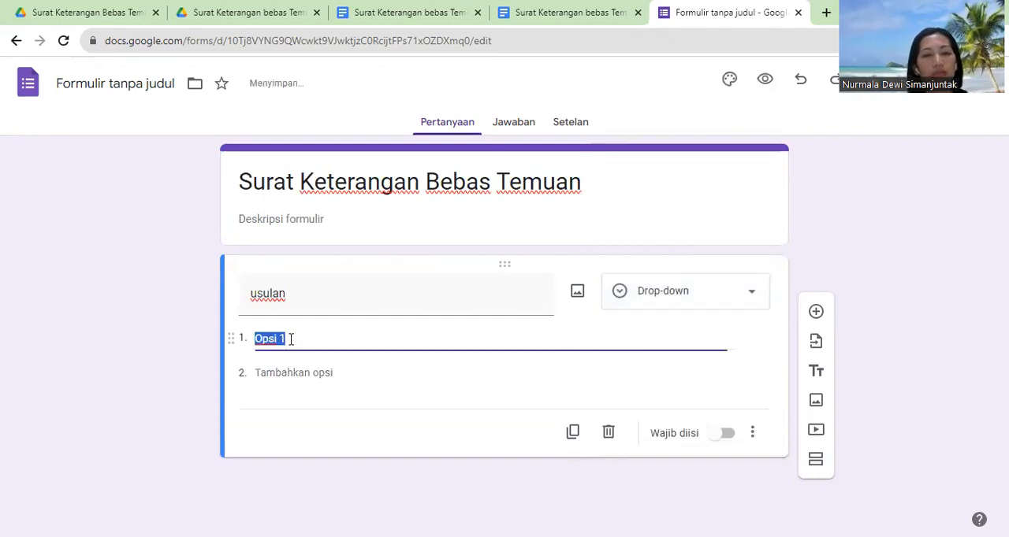
type("Cuti")
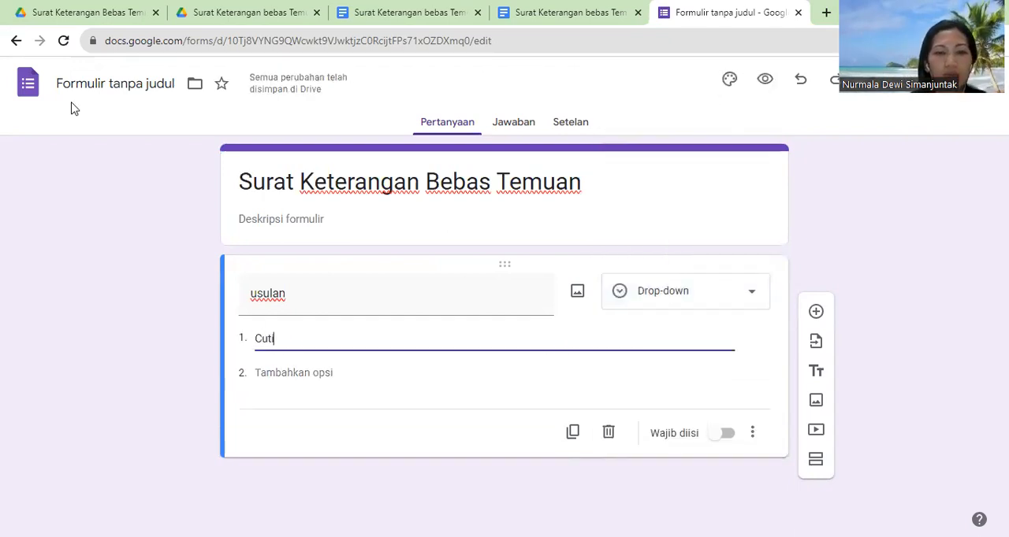
left_click(309, 372)
type("Kenaikan Pangkat")
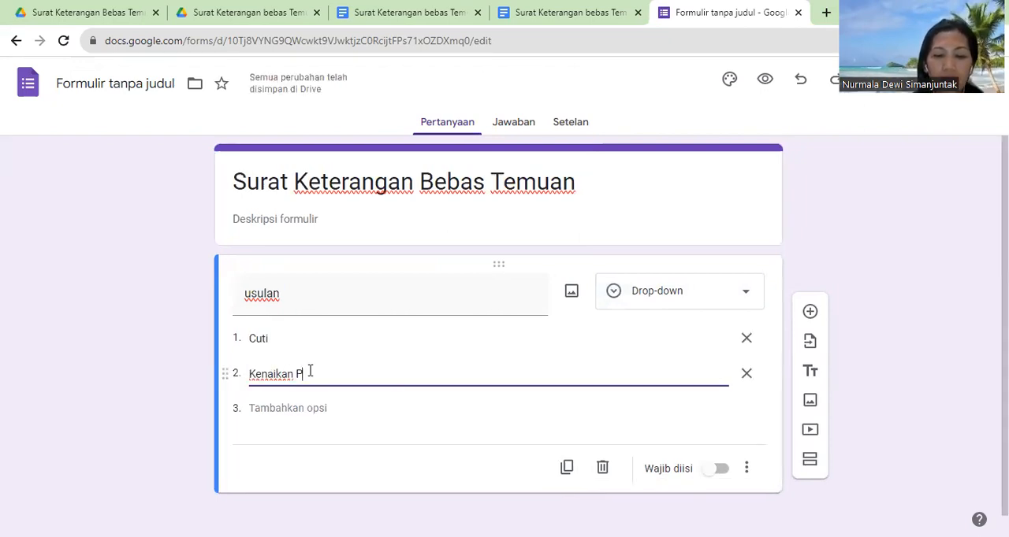
Step: Add the options "Kenaikan Gaji Berkala" and "Pengurusan Kartu Suami" to the usulan question and make it required
left_click(289, 408)
type("Kenaika")
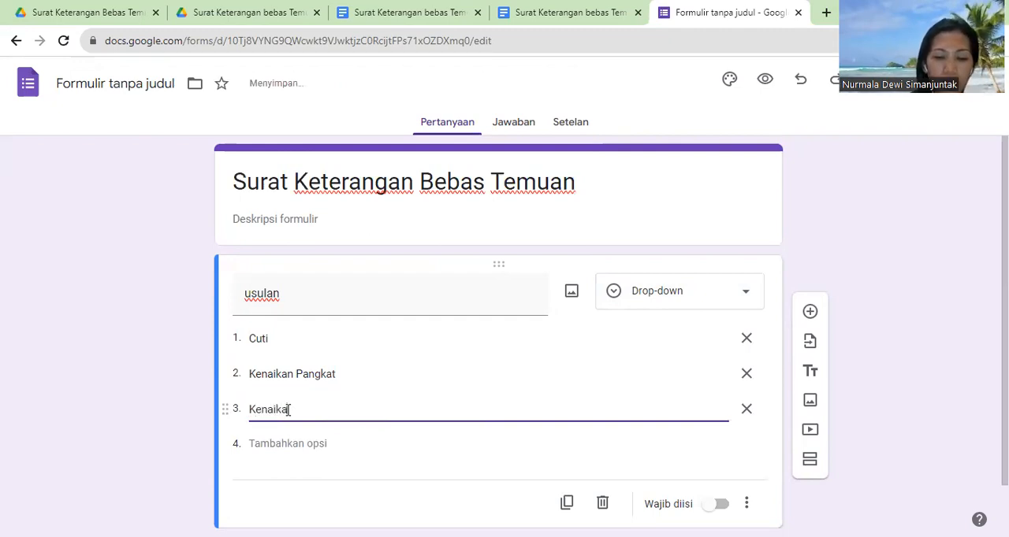
type("n Gaji Be")
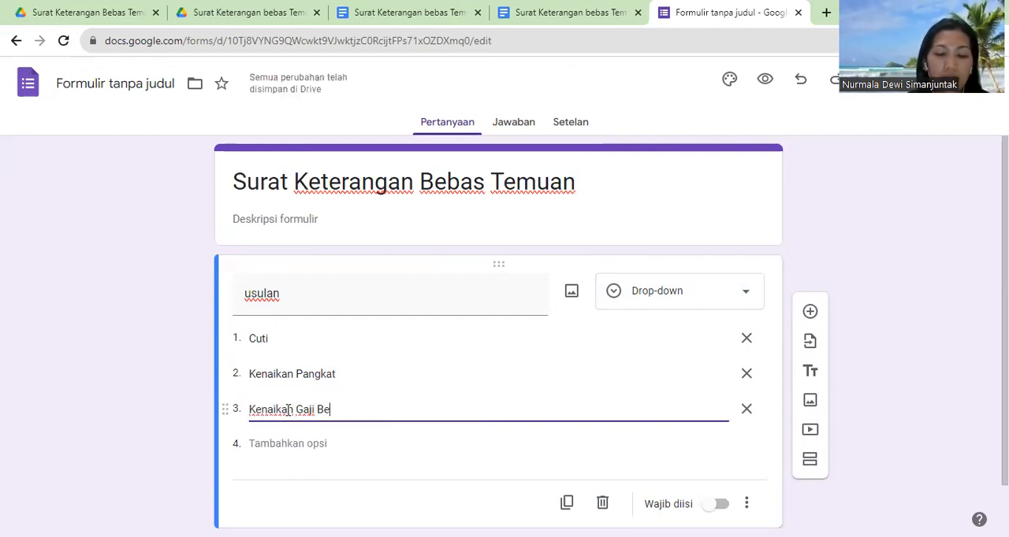
type("rkala")
left_click(286, 448)
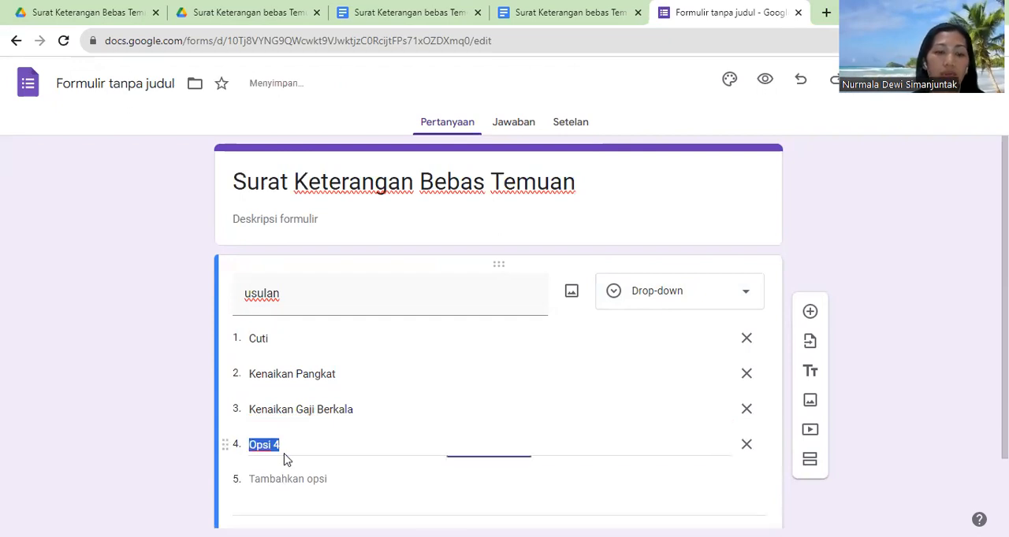
type("Pengurusa")
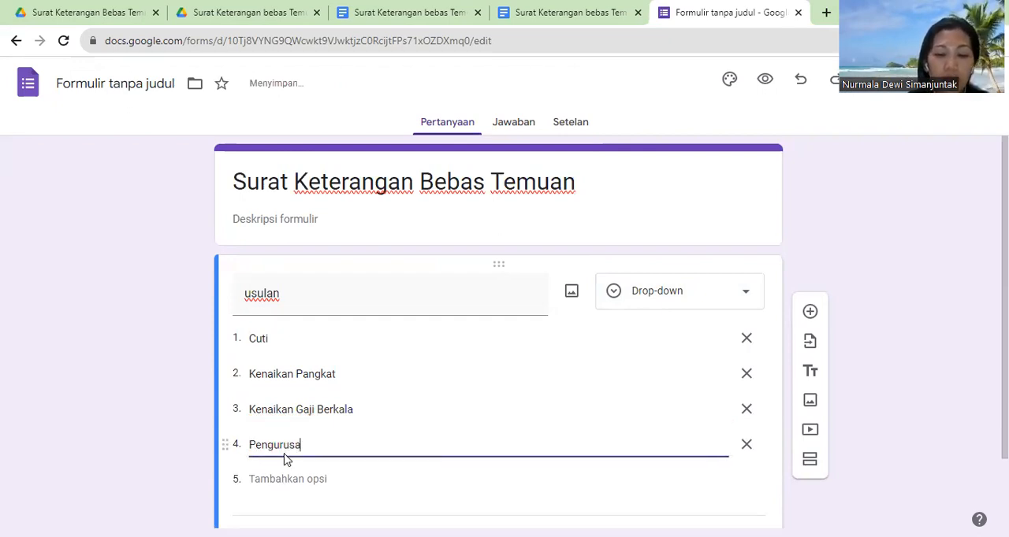
type("n Kartu Suami")
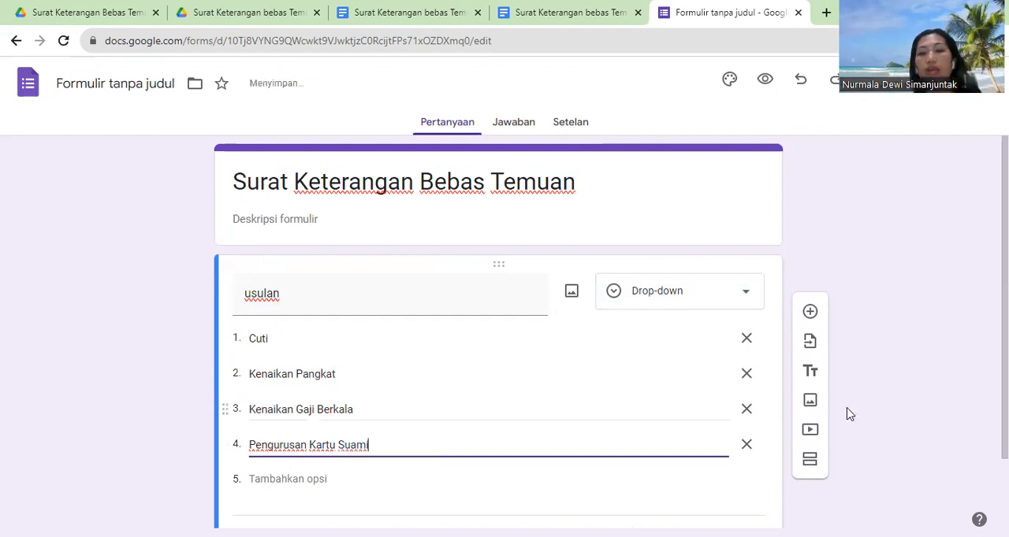
scroll(748, 276, "down", 1)
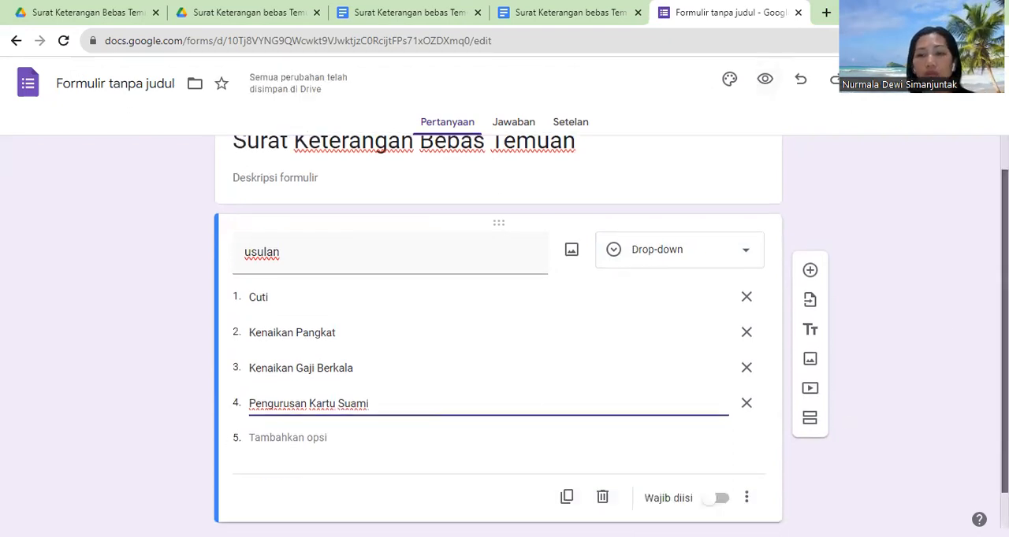
left_click(722, 458)
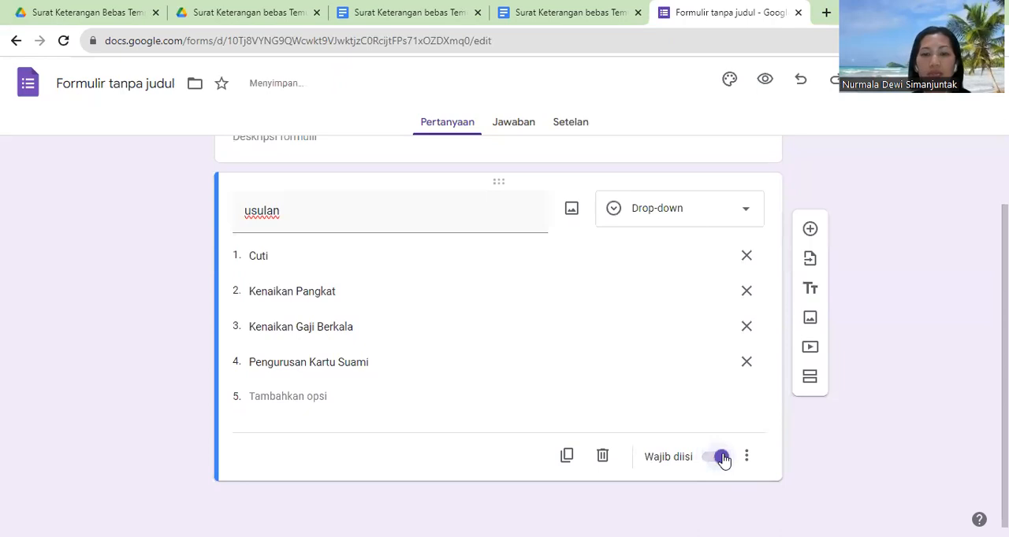
Step: Add a question to the form and title it "Nama", copied from the letter's <<Nama>> placeholder
left_click(810, 230)
left_click(569, 13)
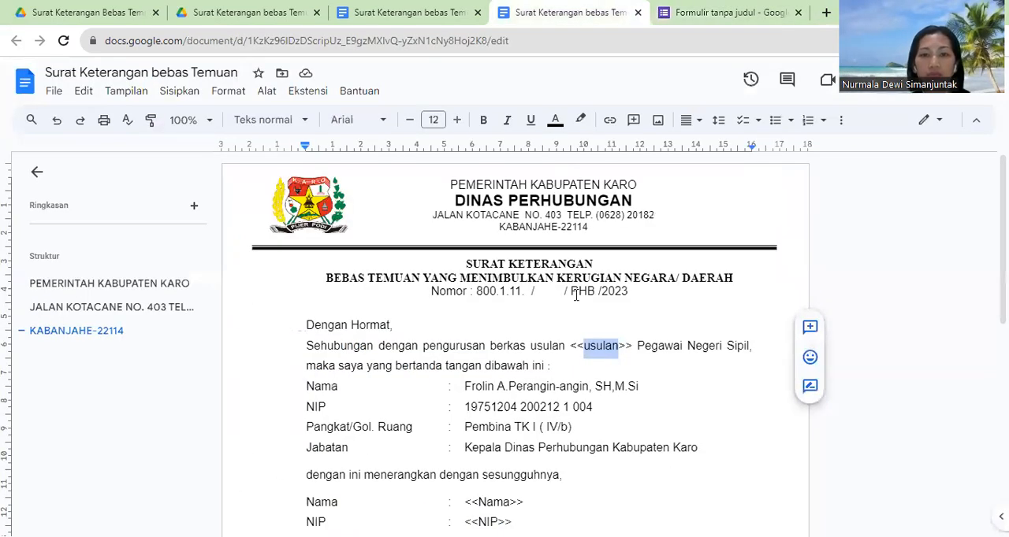
scroll(561, 375, "down", 2)
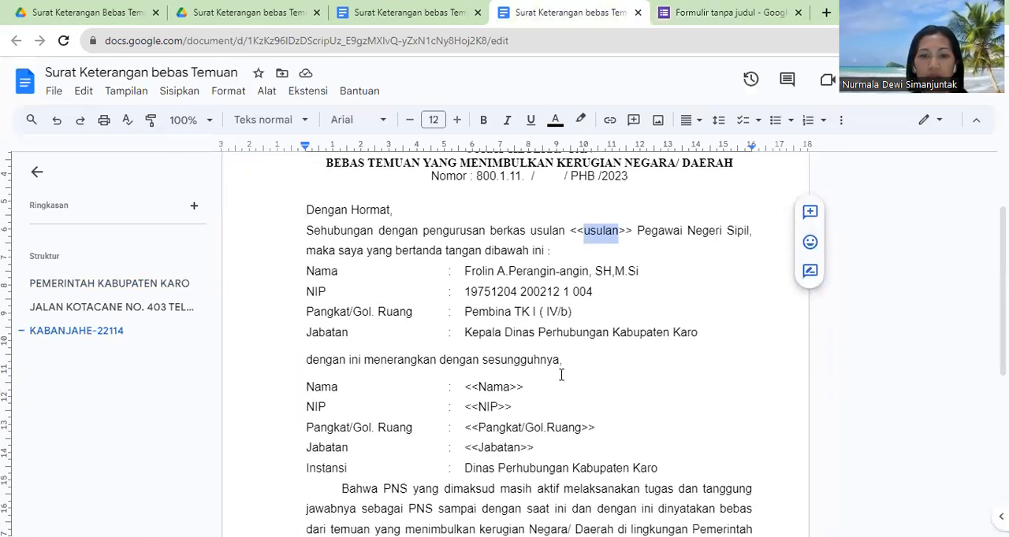
left_click_drag(478, 389, 508, 394)
key("ctrl+c")
left_click(729, 12)
key("ctrl+v")
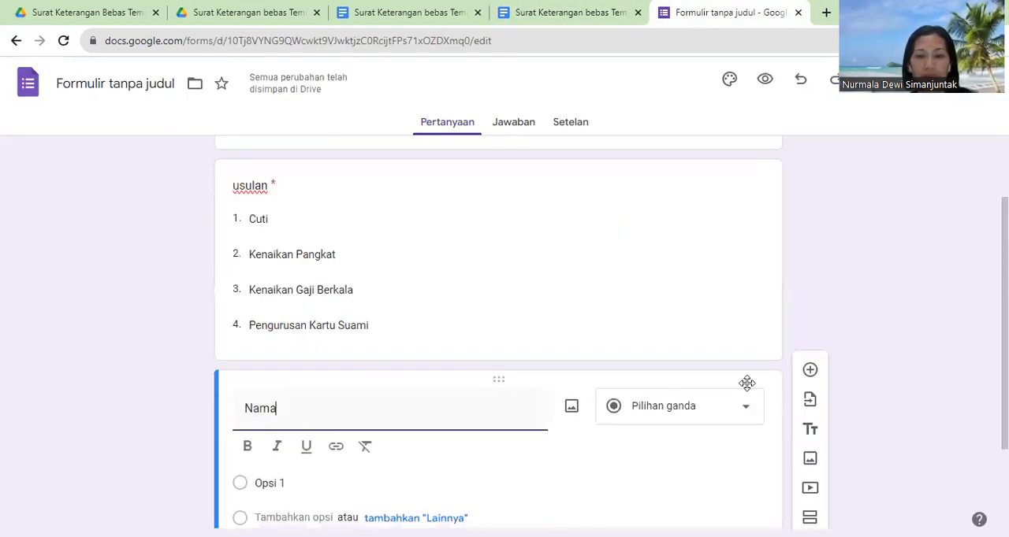
Step: Set the Nama question to short answer (Jawaban singkat) and make it required
left_click(727, 410)
left_click(699, 103)
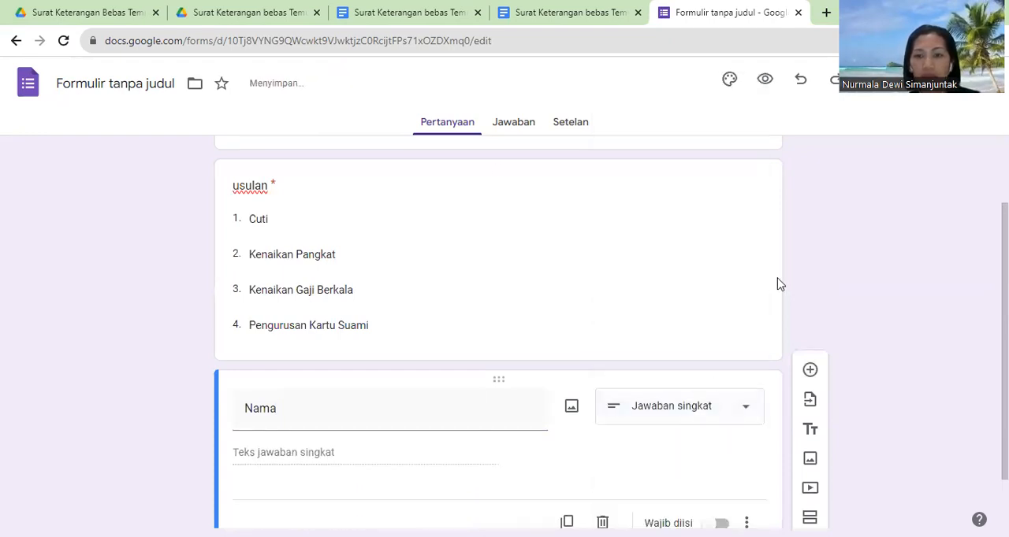
scroll(788, 418, "down", 1)
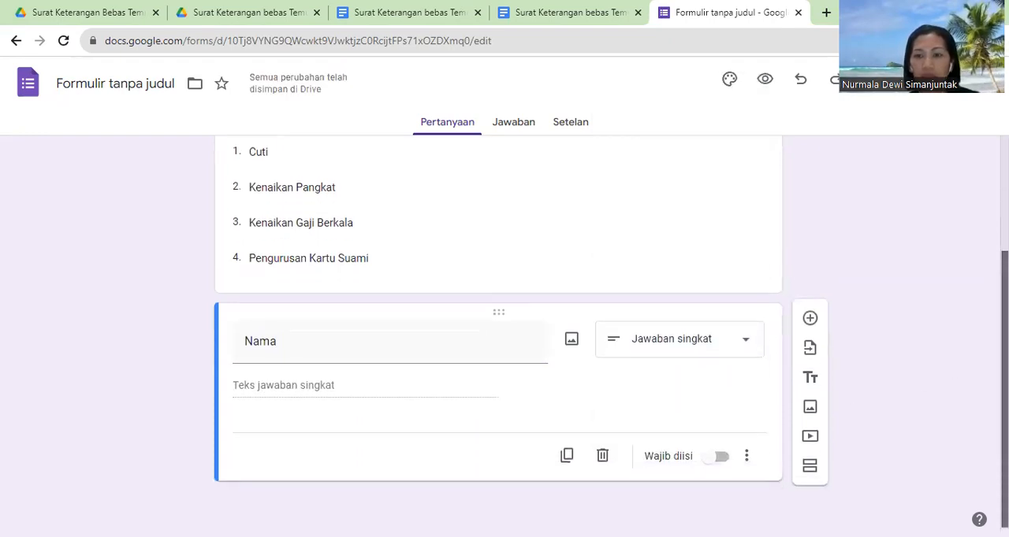
left_click(720, 457)
Step: Add a required short-answer question titled "NIP", copying the title from the letter's <<NIP>> placeholder
left_click(809, 322)
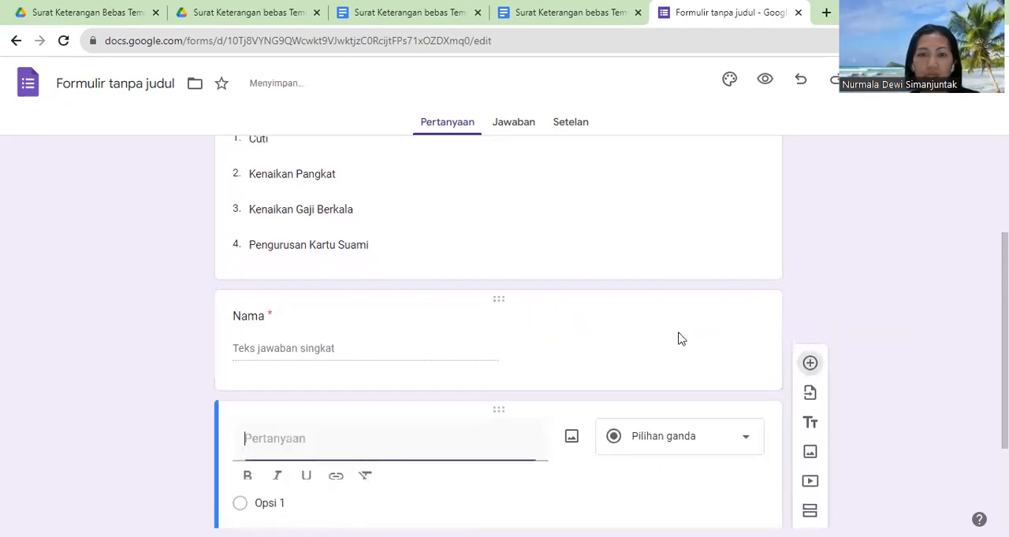
left_click(555, 12)
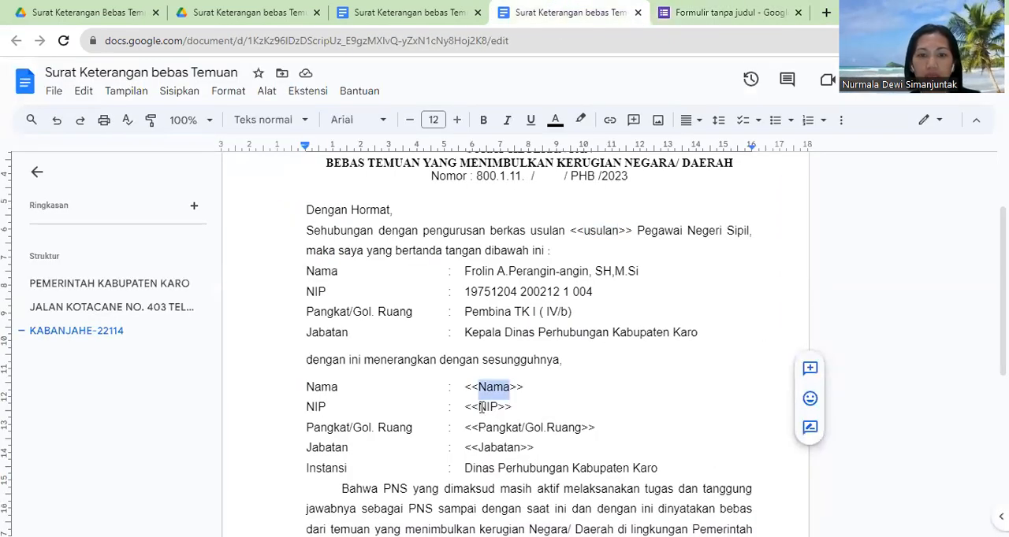
left_click_drag(482, 407, 493, 407)
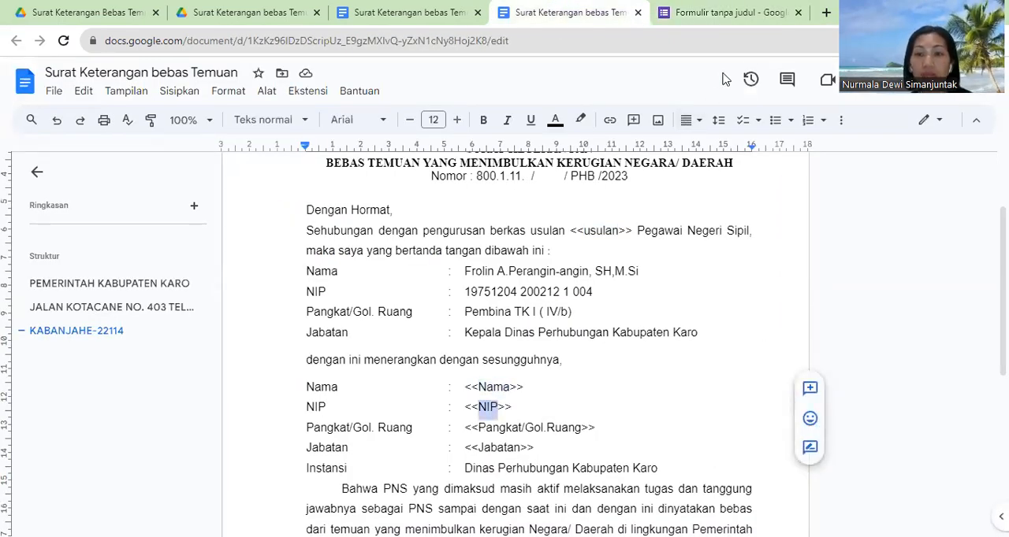
left_click(730, 12)
key("ctrl+v")
left_click(644, 448)
left_click(700, 98)
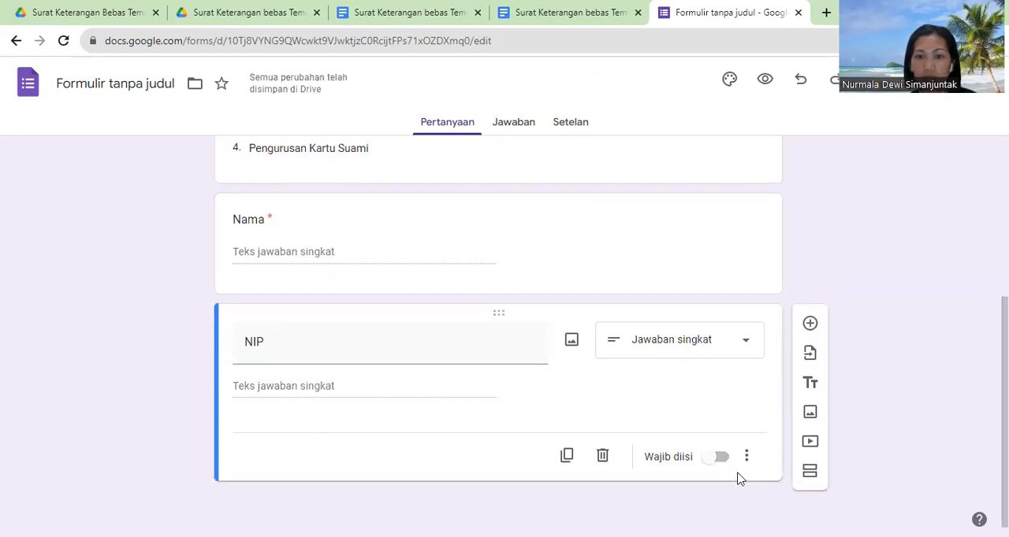
left_click(721, 457)
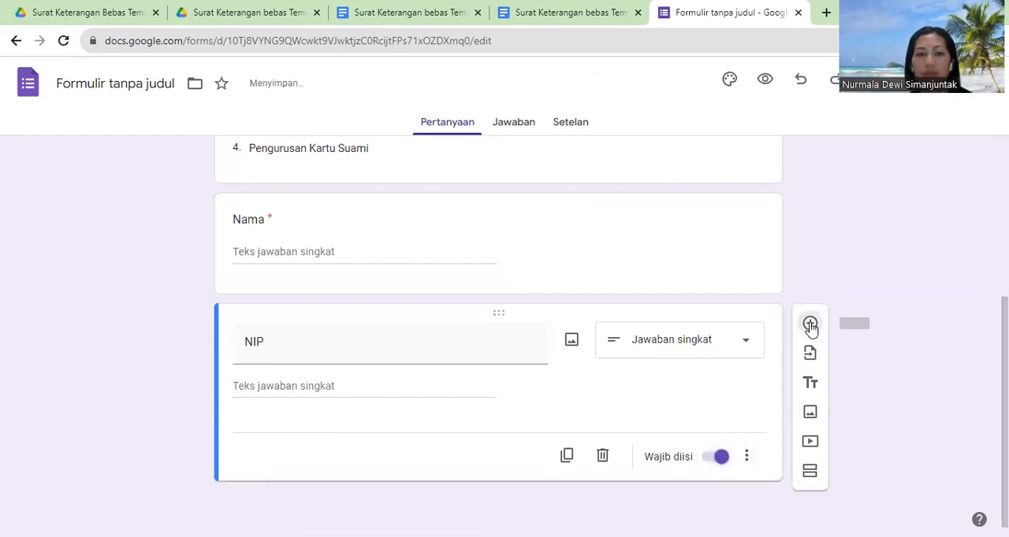
Step: Add a question titled "Pangkat/Gol.Ruang", copying the title from the letter's <<Pangkat/Gol.Ruang>> placeholder
left_click(810, 325)
left_click(576, 18)
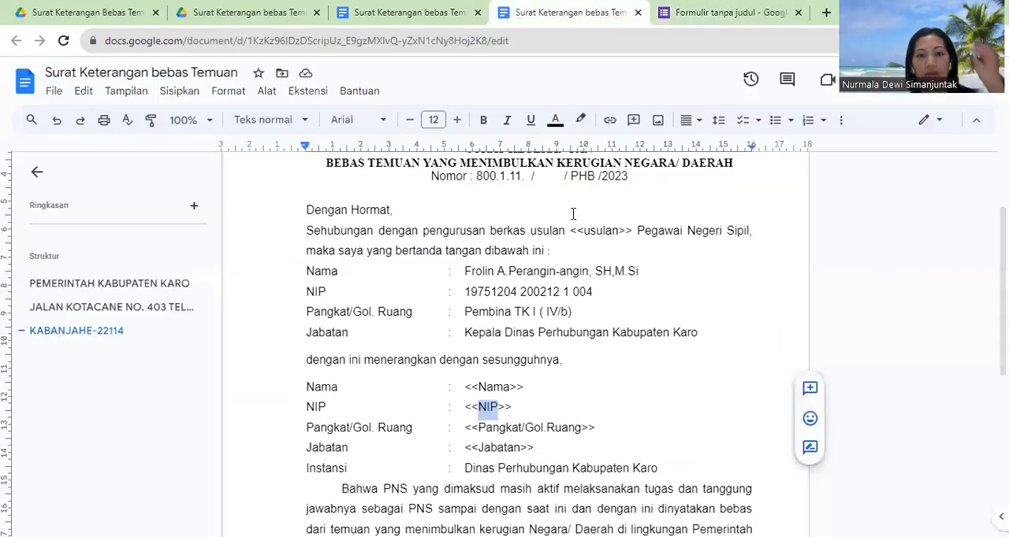
left_click_drag(482, 427, 583, 431)
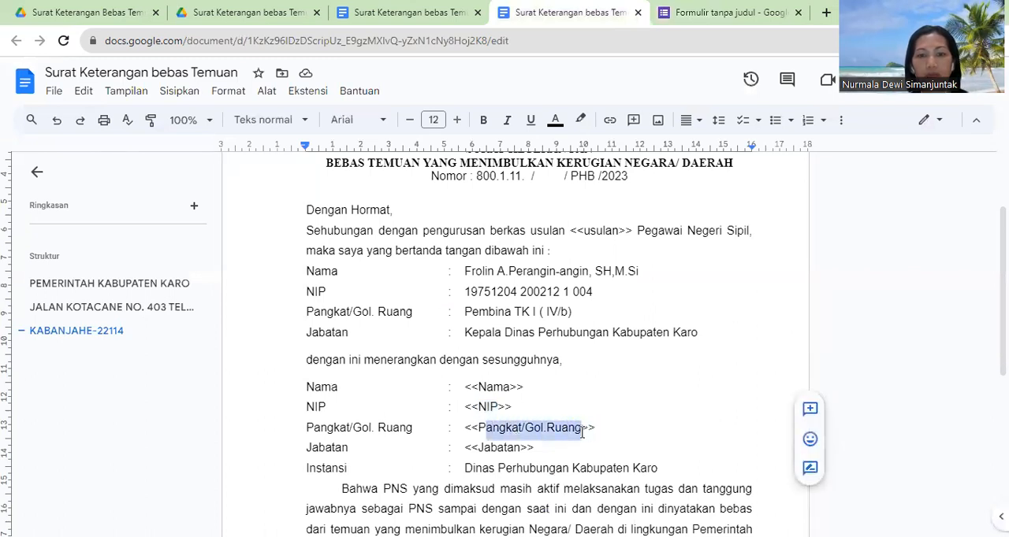
left_click_drag(479, 428, 581, 429)
left_click(709, 18)
left_click(394, 437)
key("ctrl+v")
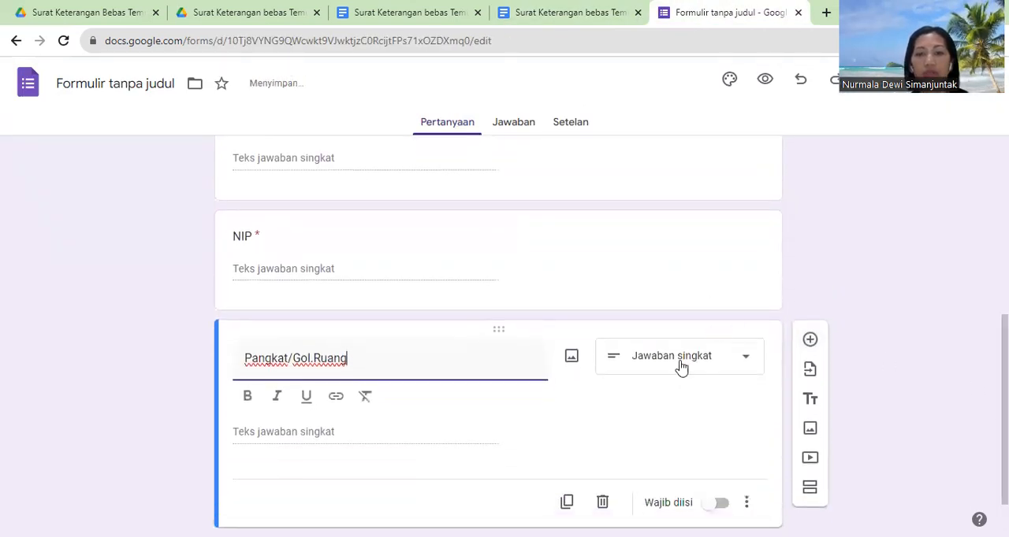
Step: Make the Pangkat/Gol.Ruang question required, change it to a drop-down and start editing its first option
left_click(721, 503)
left_click(727, 357)
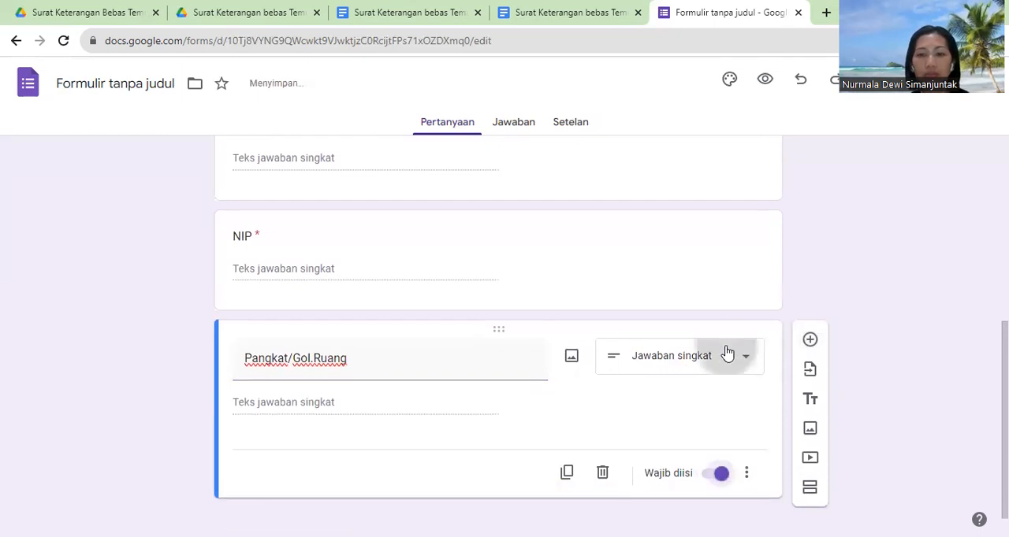
left_click(674, 249)
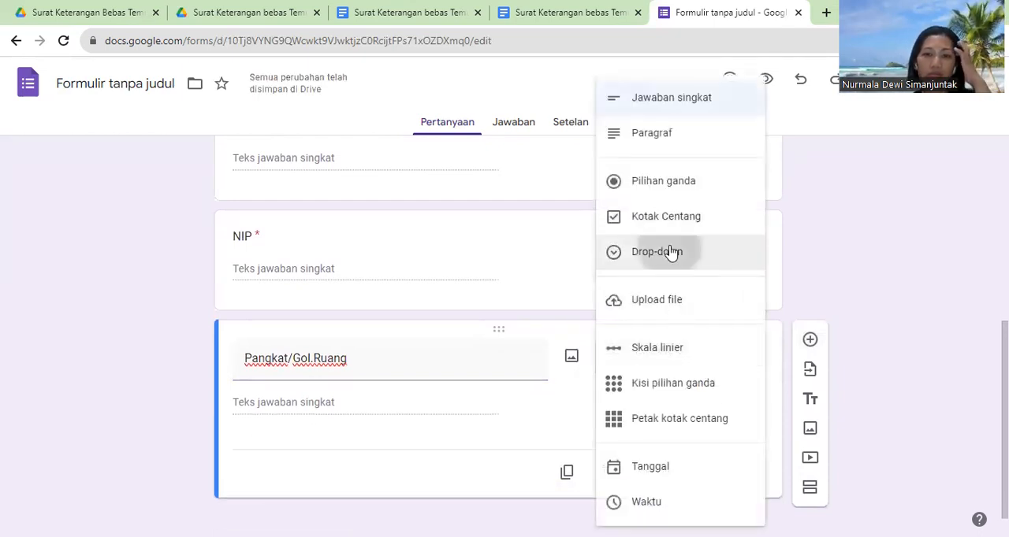
left_click(288, 405)
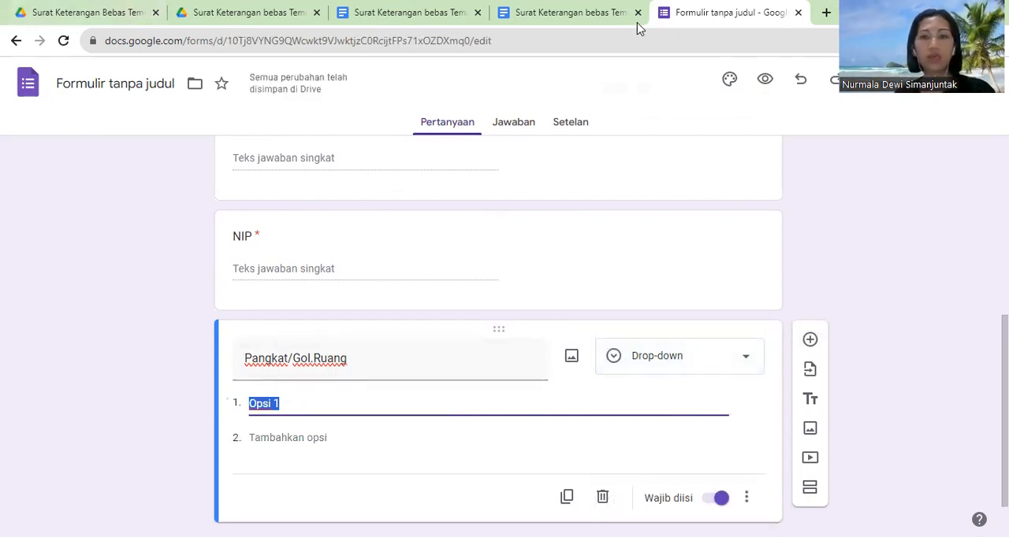
Step: Search Google for "pangkat golongan pns" in a new browser tab and look through the results
left_click(826, 12)
left_click(350, 334)
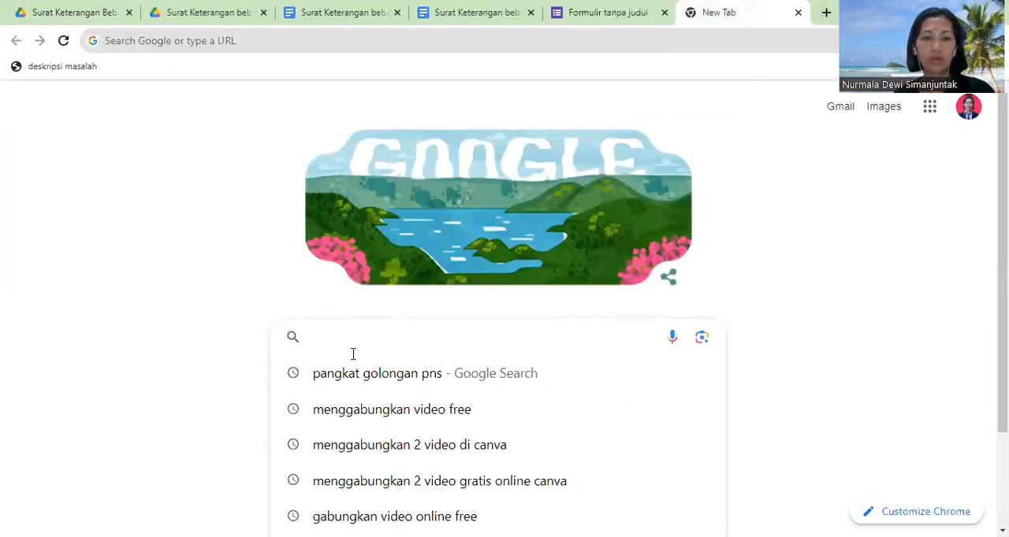
left_click(355, 373)
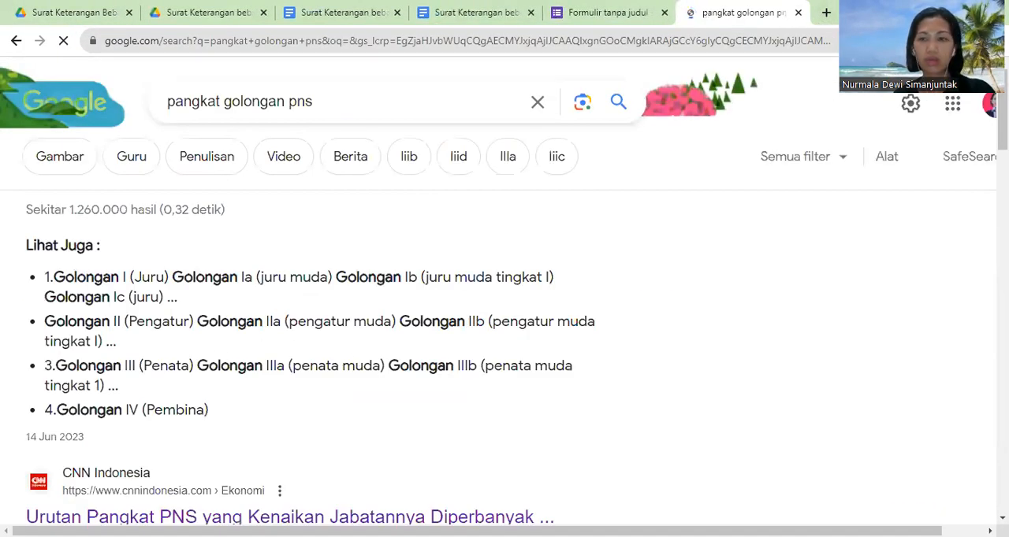
scroll(504, 315, "down", 7)
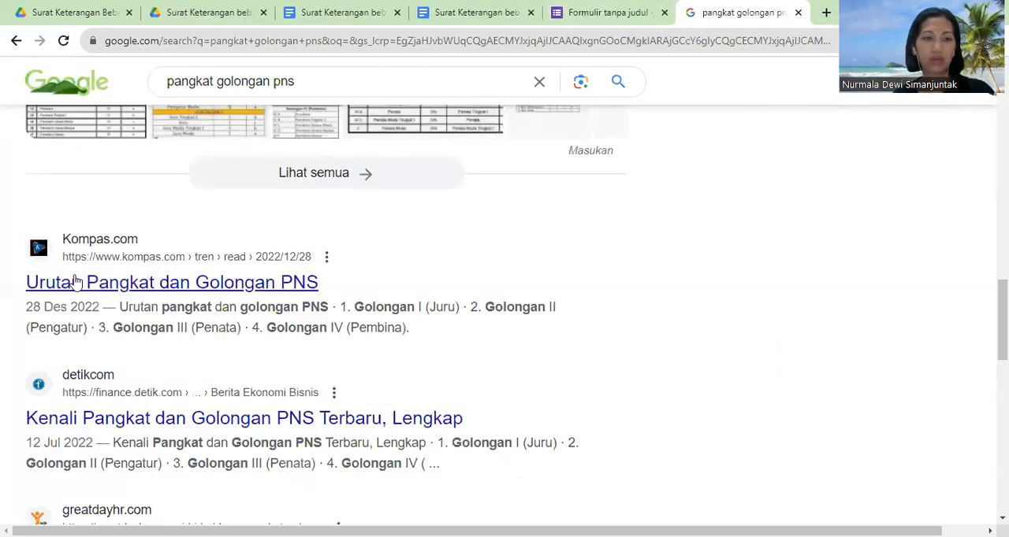
Step: Back in the form, enter "Pengatur Muda Tk.I (II/a)" as the first option of the Pangkat/Gol.Ruang question
left_click(583, 13)
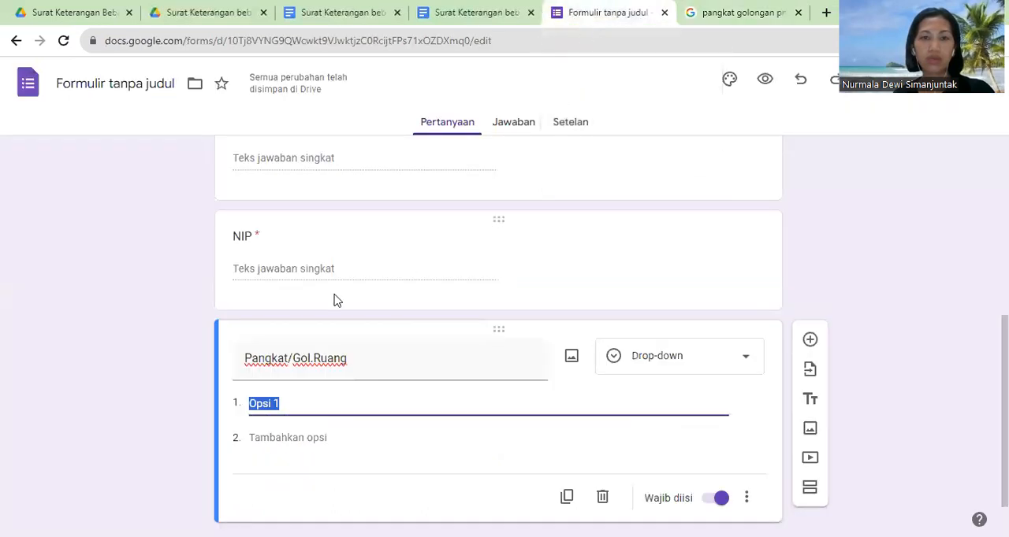
type("Pen")
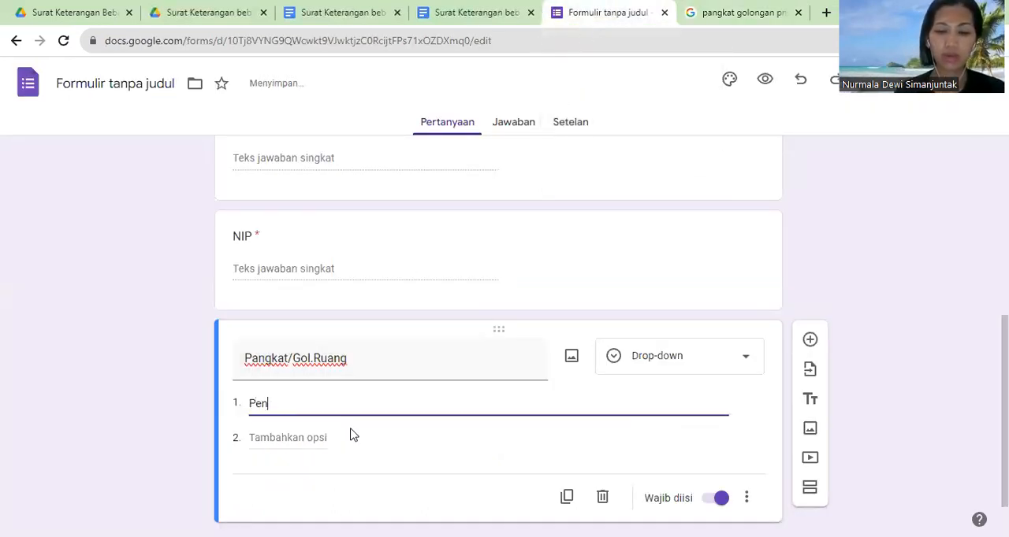
type("gatur Muda")
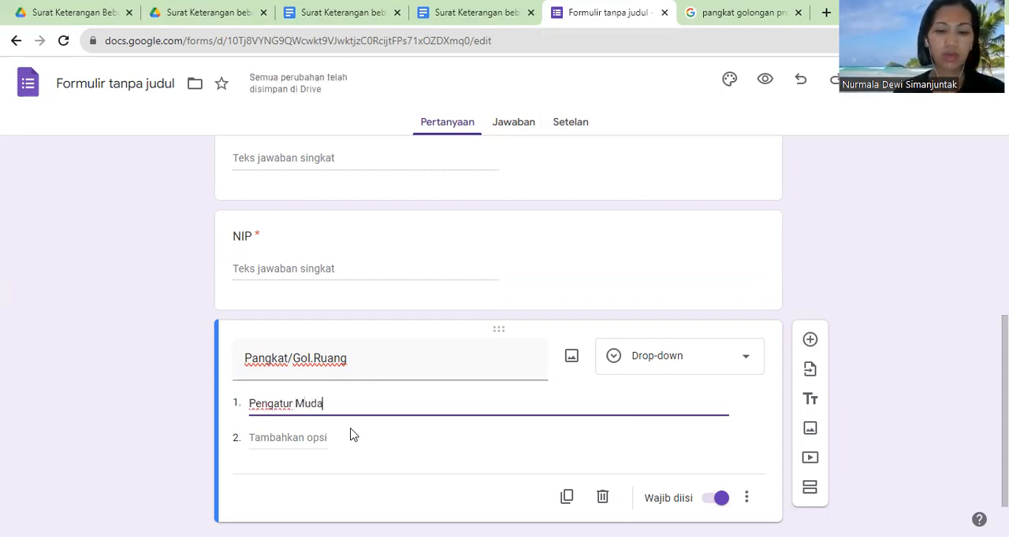
type(" Tk.I (II/a")
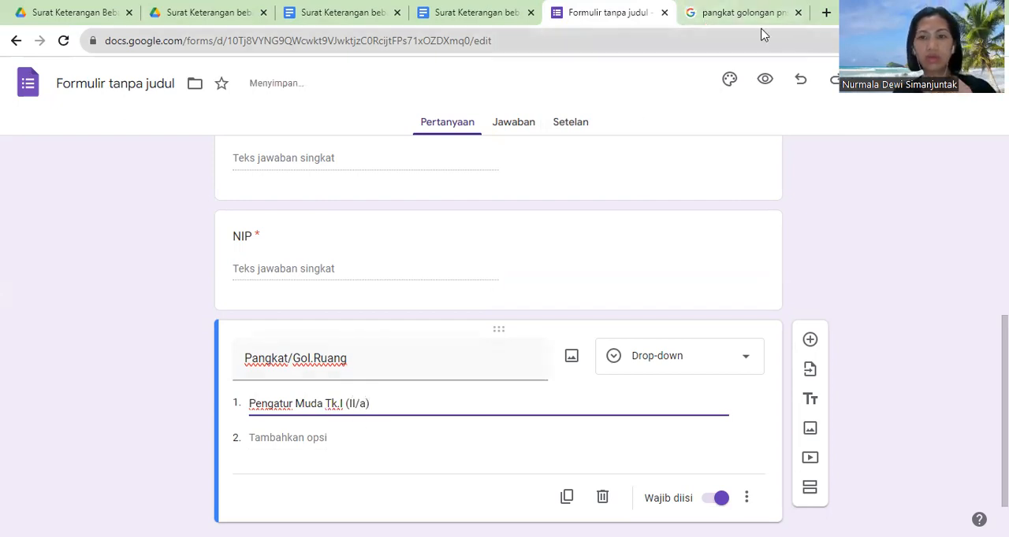
Step: Open the Kompas.com article "Urutan Pangkat dan Golongan PNS" from the search results and find its Golongan II (Pengatur) rank list
left_click(737, 15)
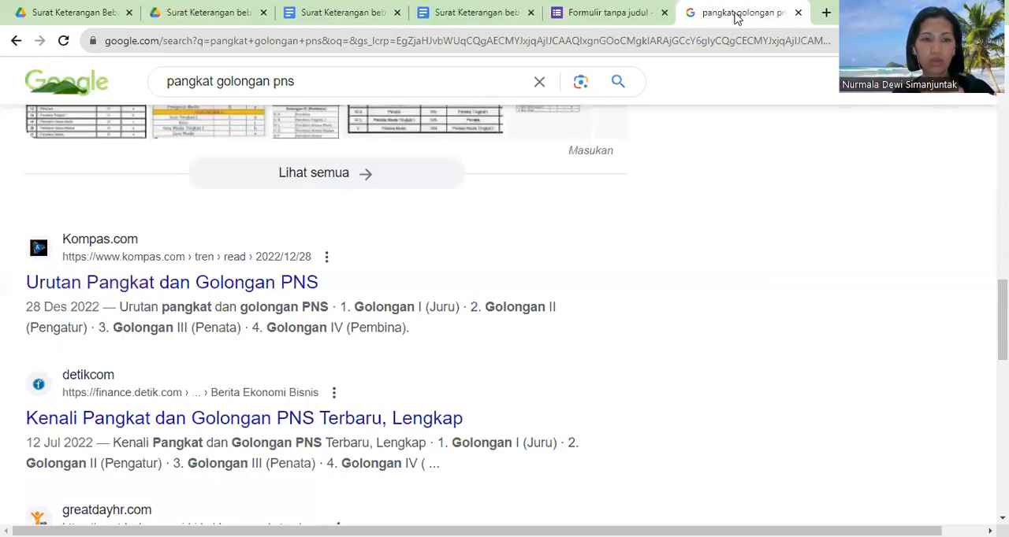
left_click(69, 292)
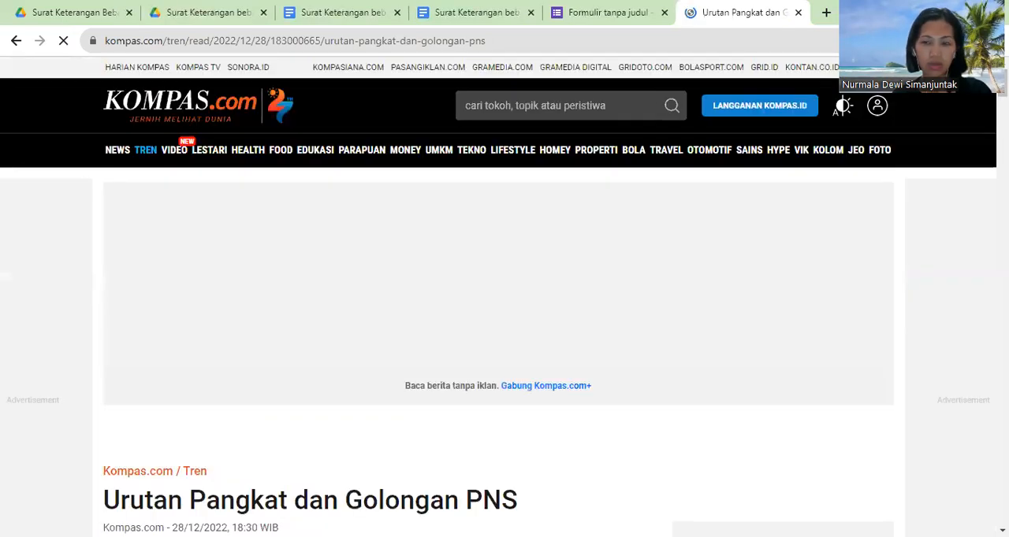
scroll(499, 297, "down", 12)
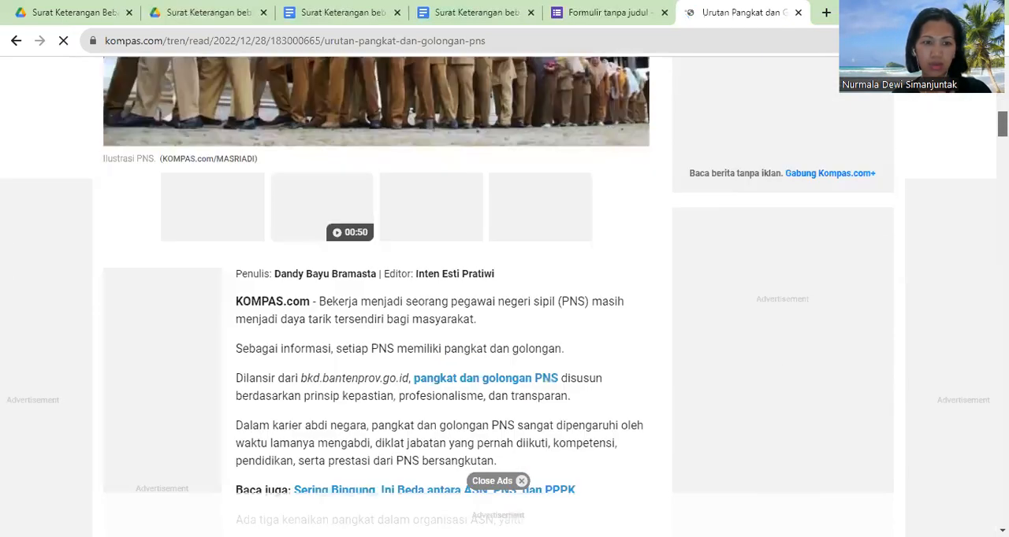
scroll(498, 297, "down", 10)
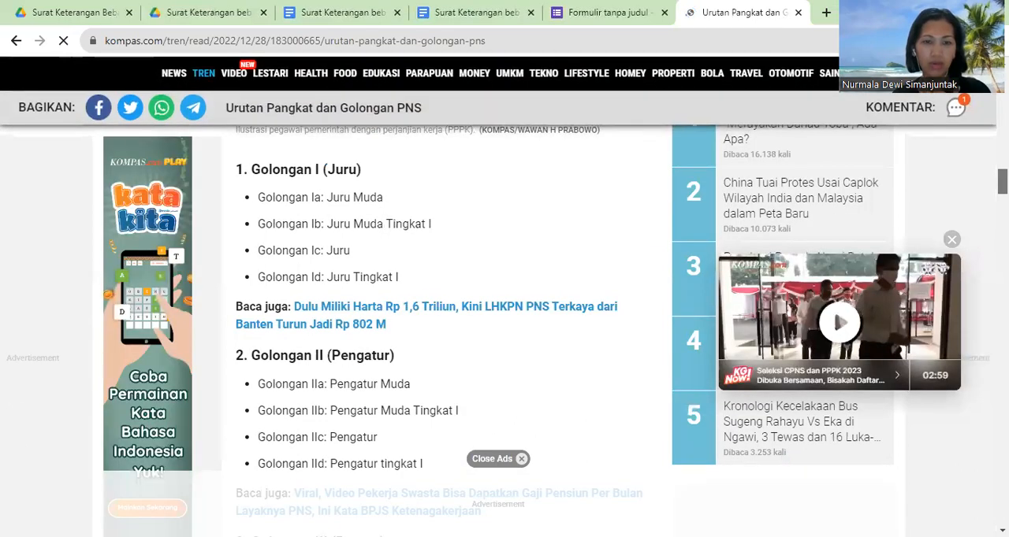
Step: Back in the form, correct the first Pangkat/Gol.Ruang option to "Pengatur Muda (II/a)" and add a second option
left_click(576, 11)
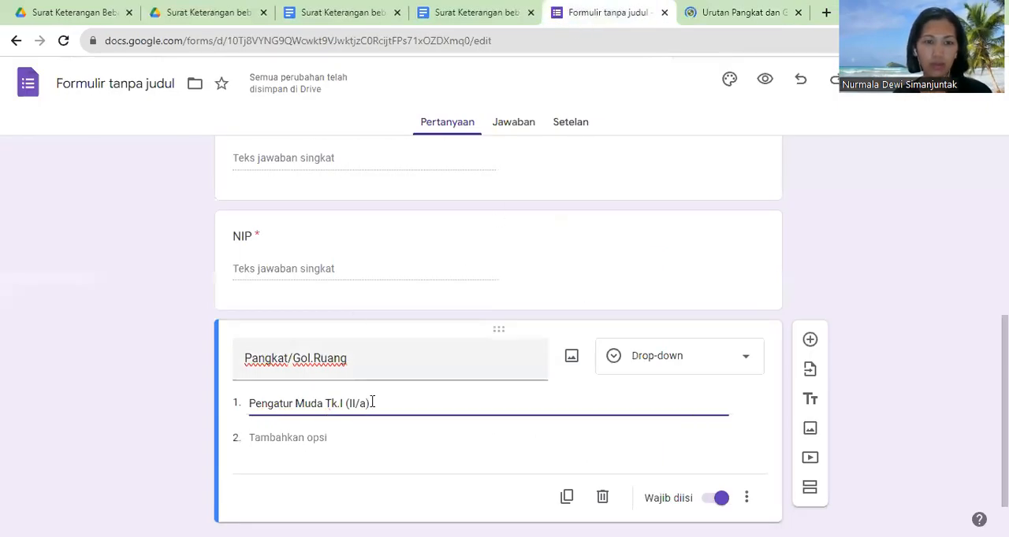
left_click(345, 404)
key("BackSpace")
key("BackSpace")
key("BackSpace")
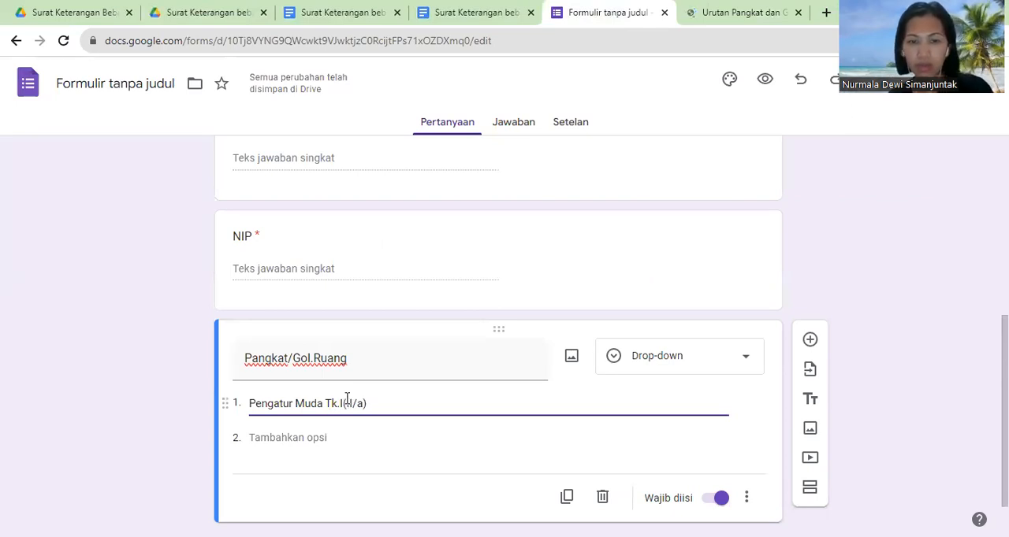
left_click(287, 438)
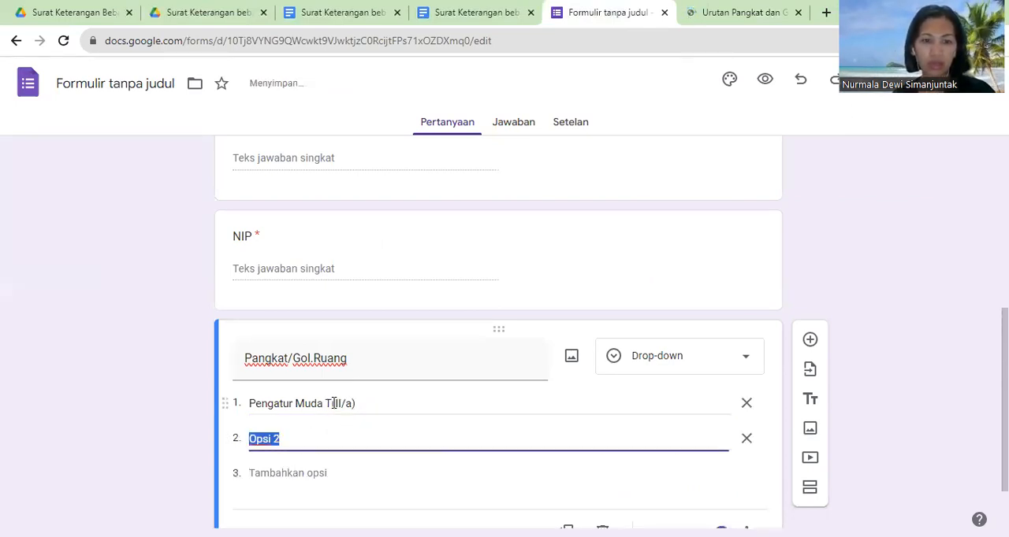
left_click(334, 404)
key("BackSpace")
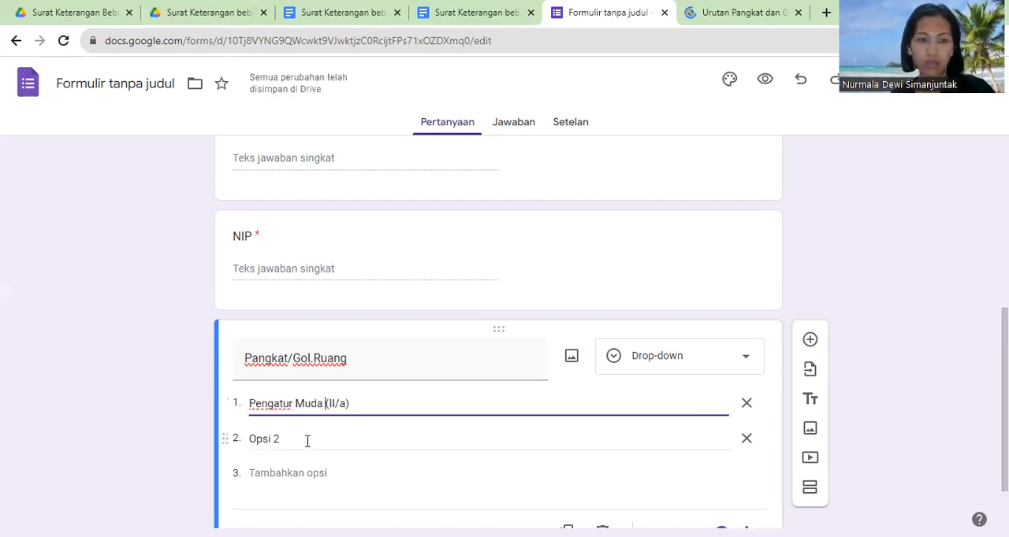
Step: Enter "Pengatur Muda Tk.I (II/b)" and "Pengatur (II/c)" as the second and third options of the Pangkat/Gol.Ruang question
left_click(301, 438)
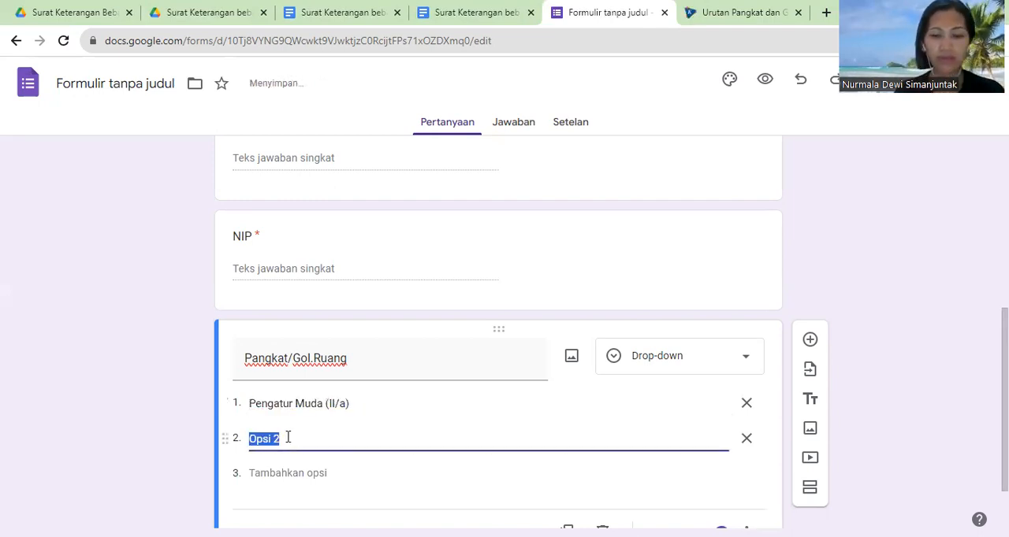
type("Pengatur M")
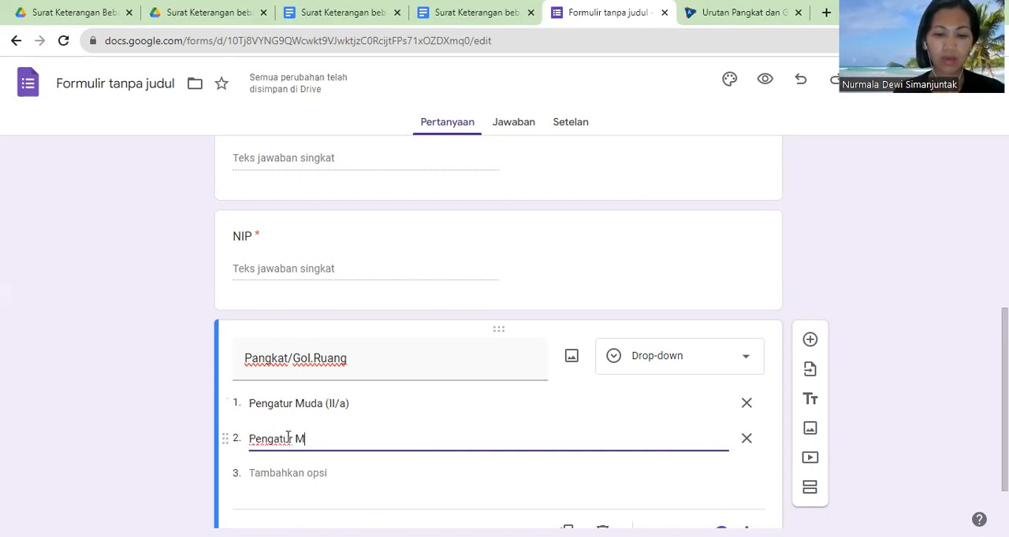
type("uda Tk.I (II/b")
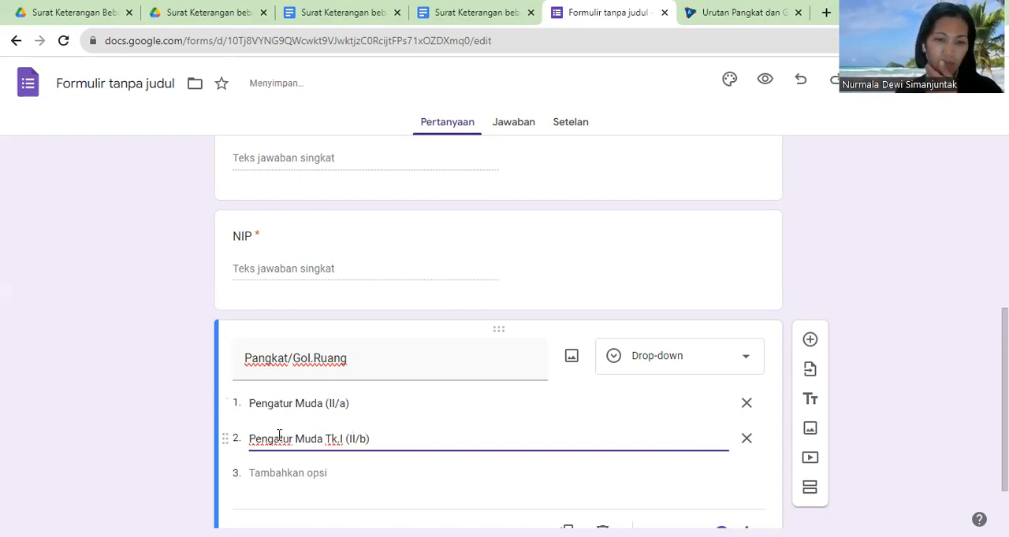
left_click(285, 474)
type("Pengatur (II/c")
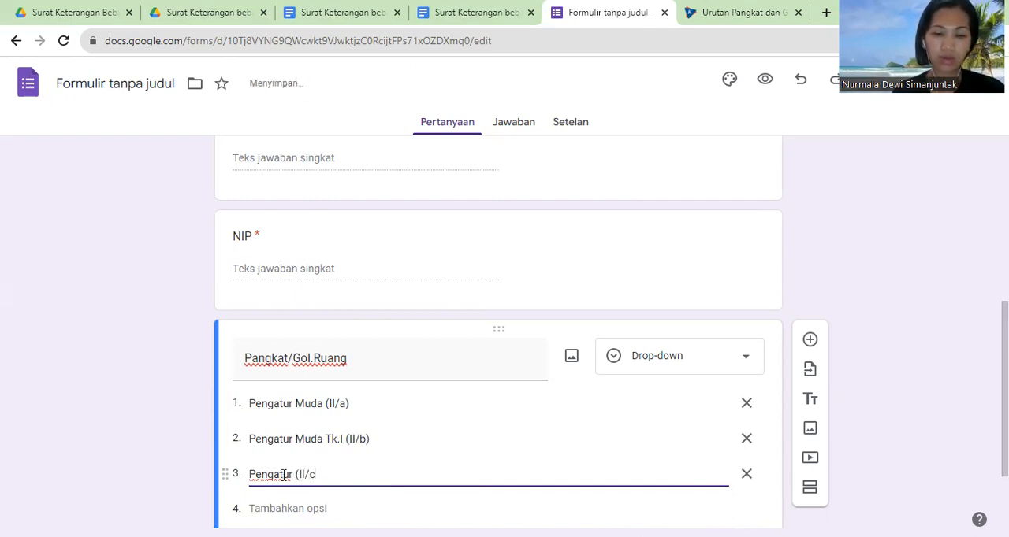
type(")")
Step: Add "Pengatur Tk.I (II/d)" as the fourth option of the Pangkat/Gol.Ruang question
left_click(289, 509)
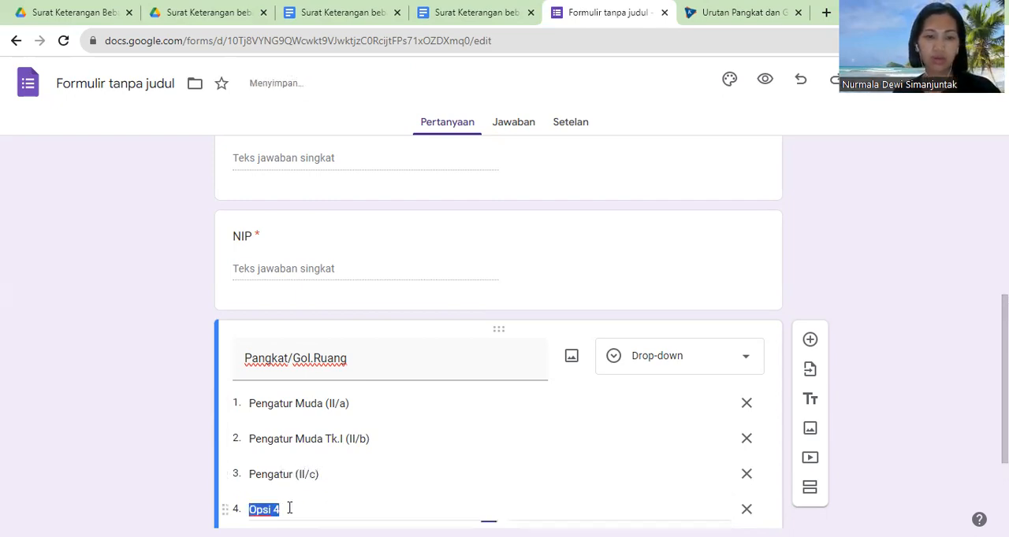
type("Pengat")
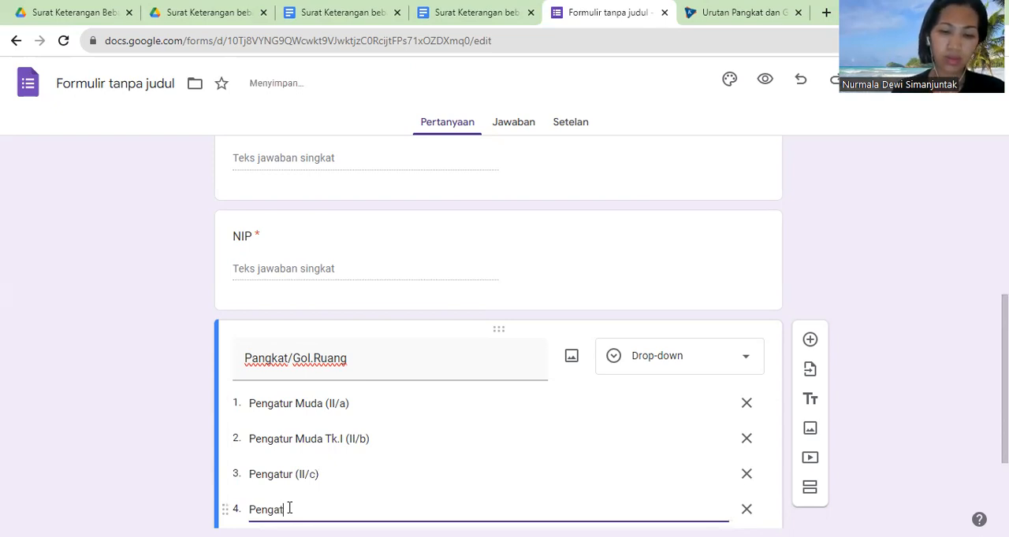
type("ur Tk.I (")
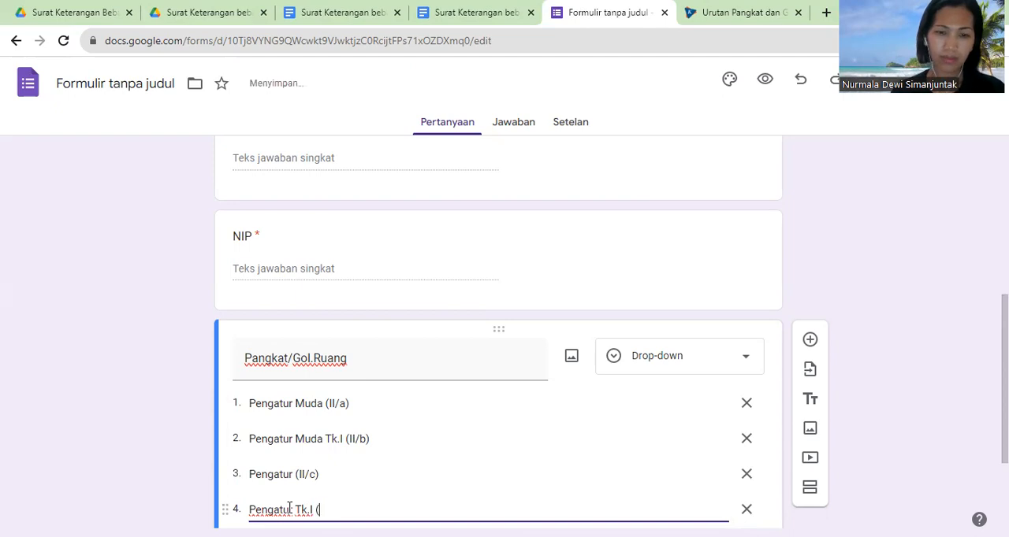
type("II/d")
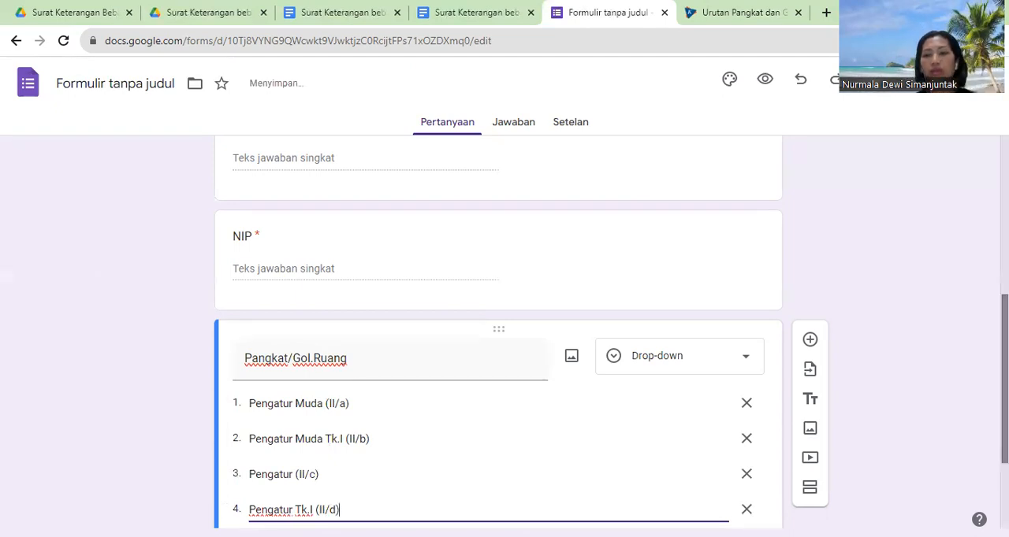
Step: Add a required short-answer question titled "Jabatan", copying the title from the letter's <<Jabatan>> placeholder
left_click_drag(1005, 315, 1005, 379)
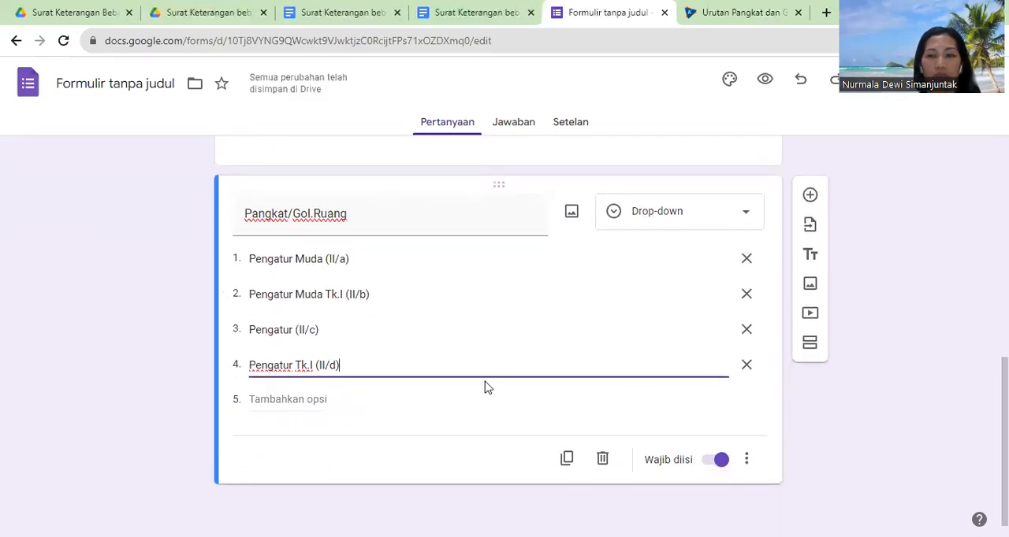
left_click(810, 196)
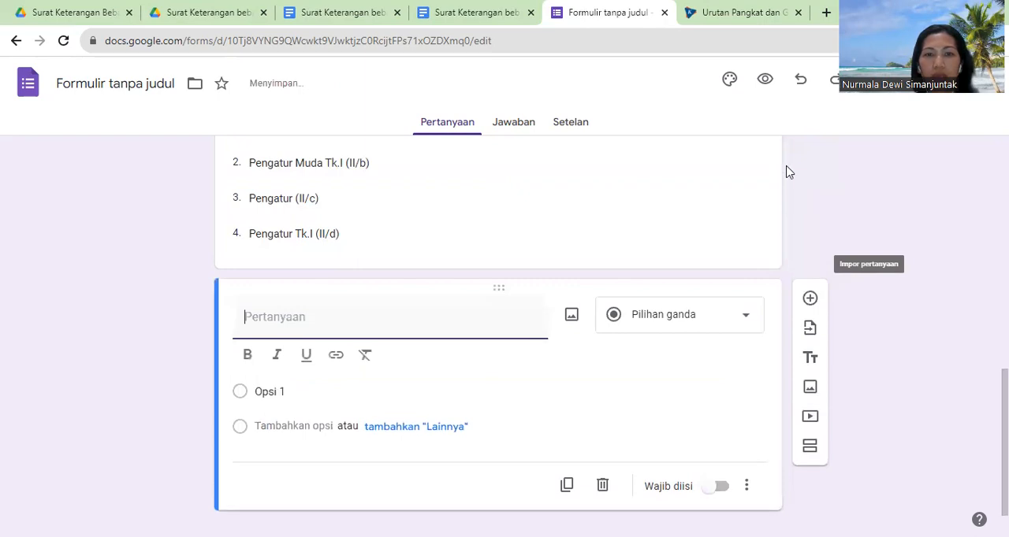
left_click(735, 13)
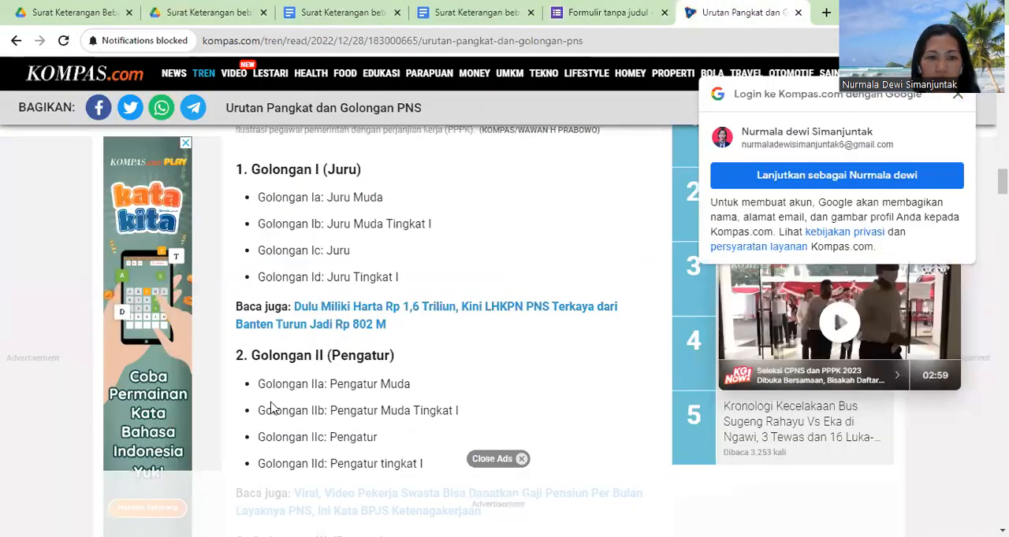
left_click(591, 14)
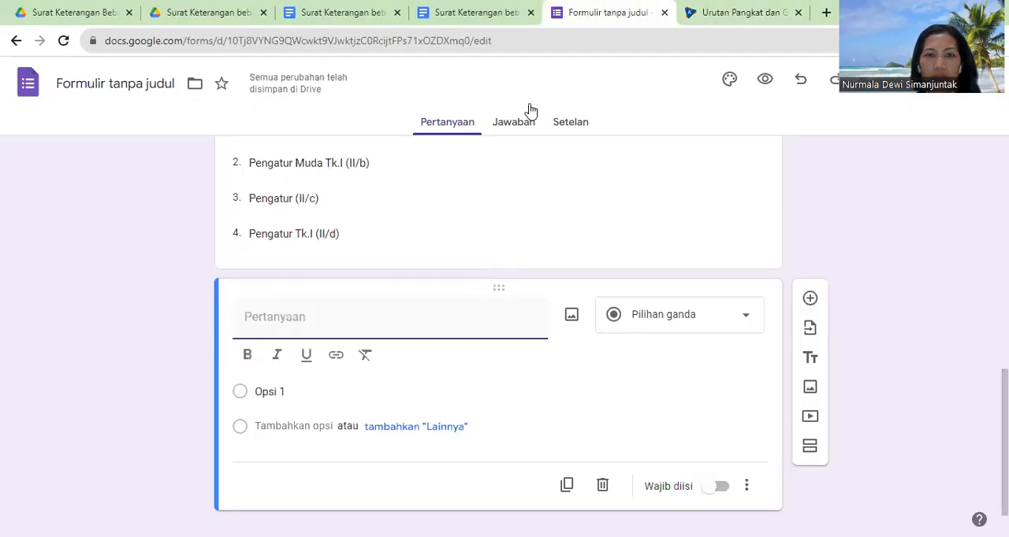
left_click(477, 13)
left_click_drag(479, 447, 520, 447)
key("ctrl+c")
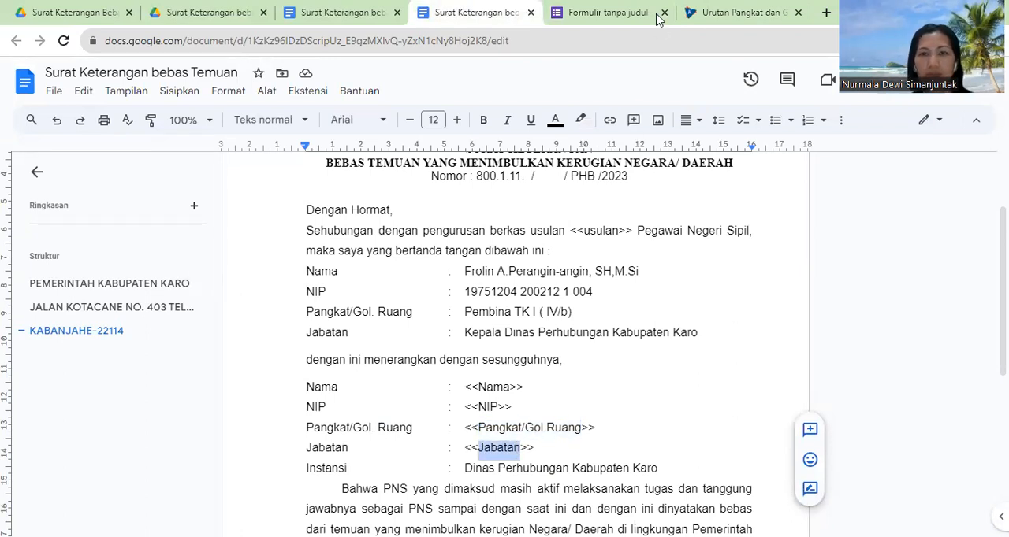
left_click(603, 13)
key("ctrl+v")
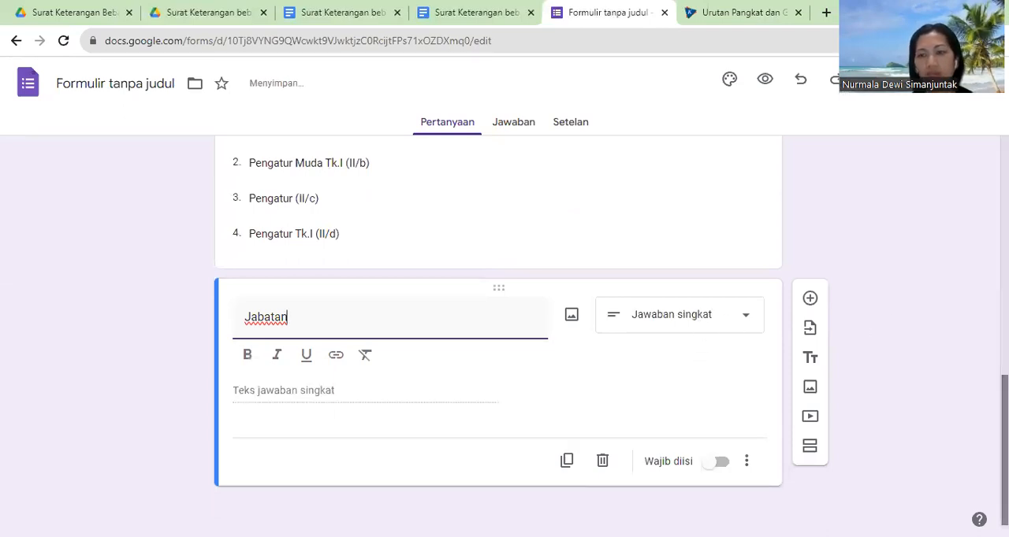
left_click(717, 463)
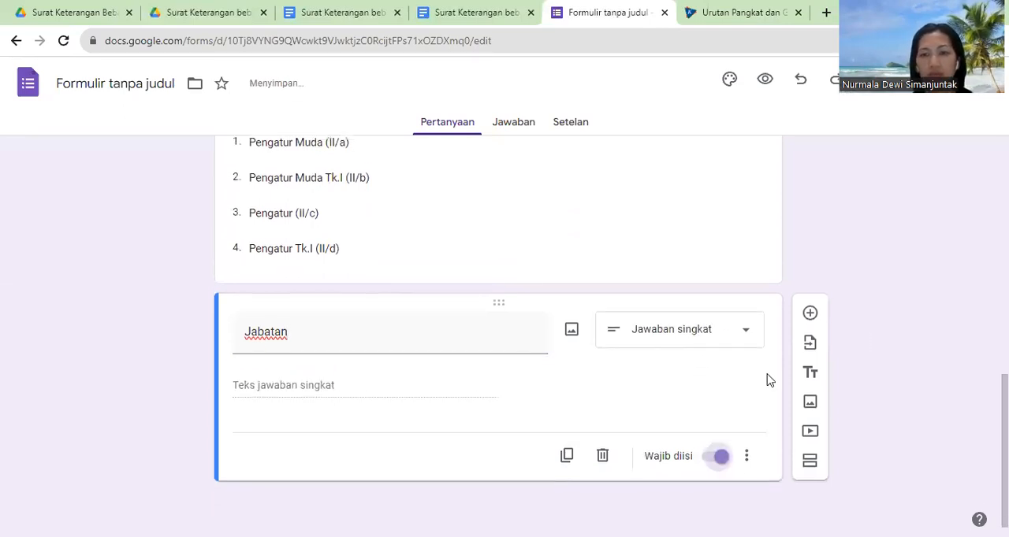
Step: Add a question titled "Tanggal/Bulan/Tahun", copying the title from the date placeholder above the letter's signature
left_click(806, 327)
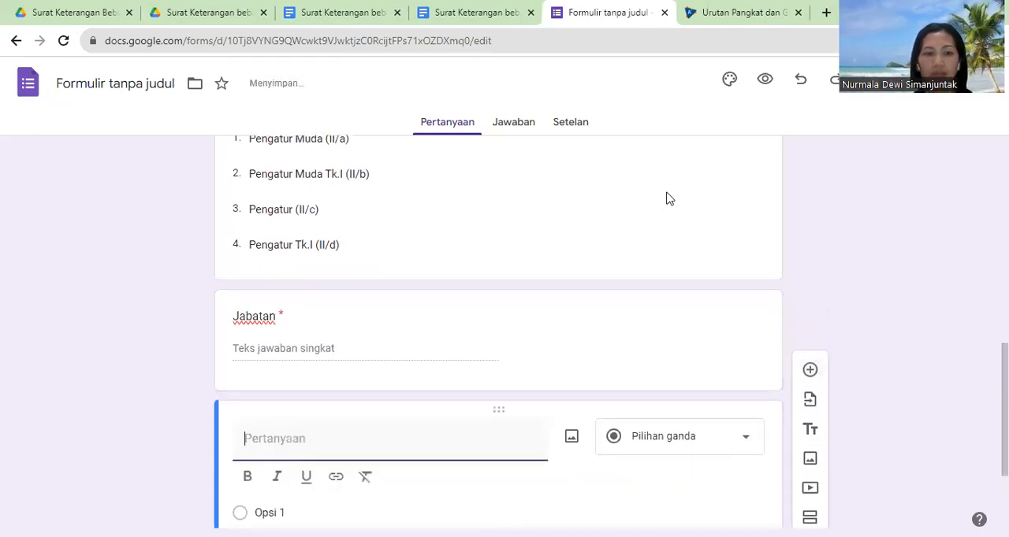
left_click(503, 14)
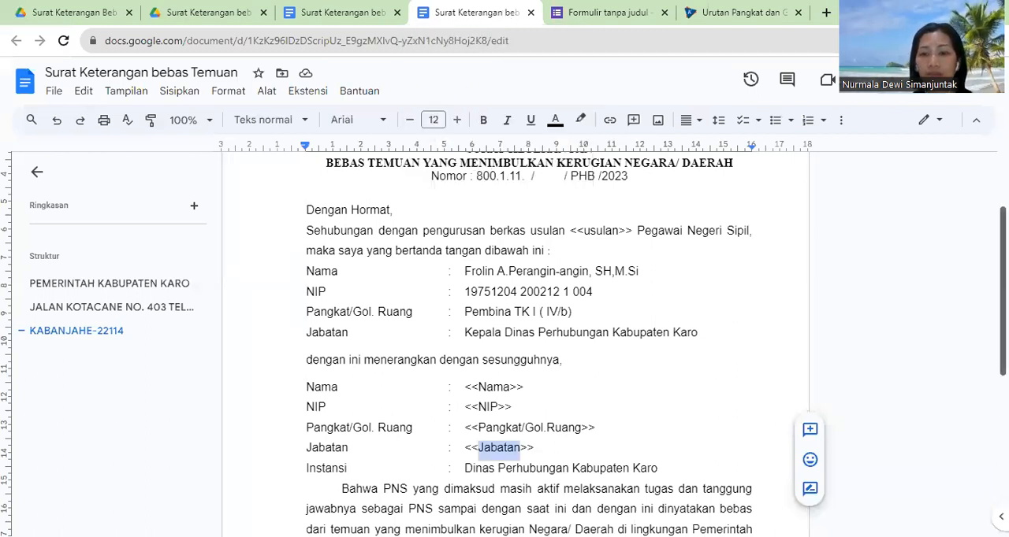
scroll(910, 400, "down", 2)
scroll(579, 386, "down", 2)
left_click_drag(617, 418, 725, 423)
key("ctrl+c")
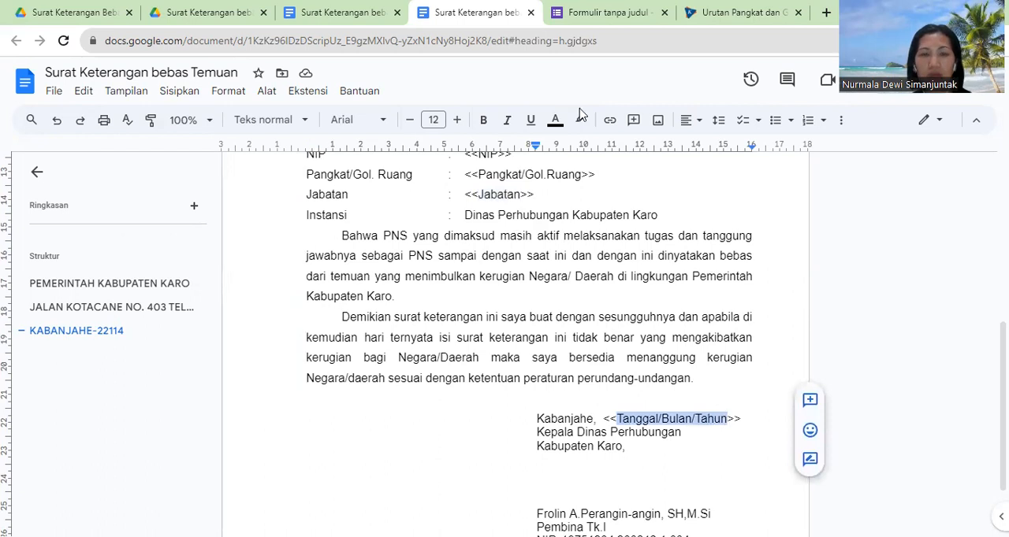
left_click(578, 22)
key("ctrl+v")
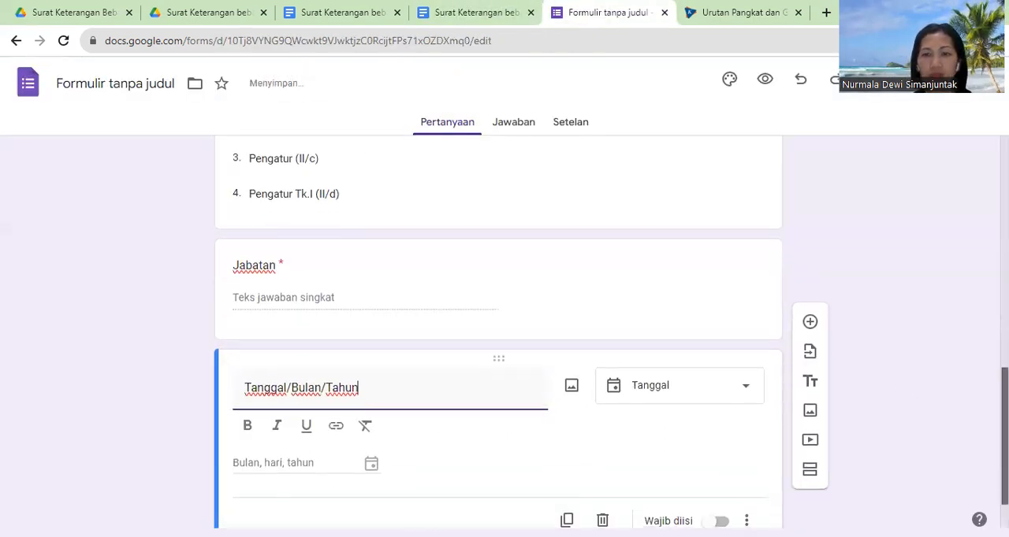
Step: Change the Tanggal/Bulan/Tahun question to a short answer (Jawaban singkat) and make it required
left_click(709, 380)
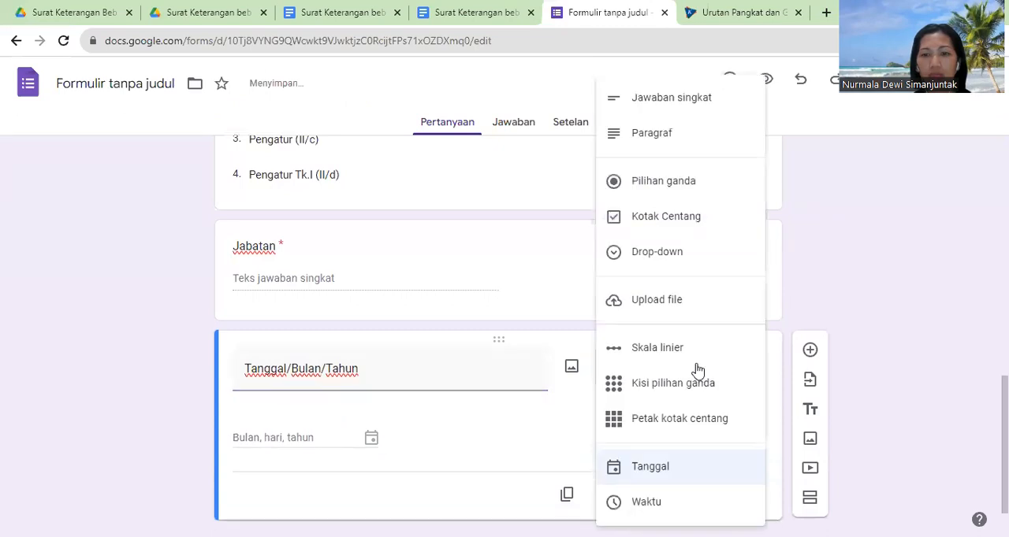
left_click(672, 100)
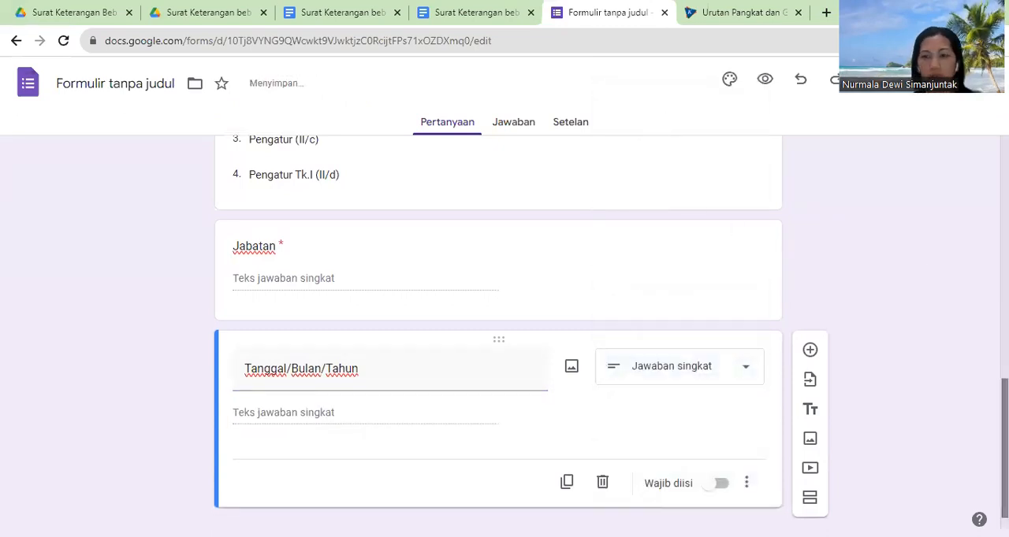
left_click(720, 484)
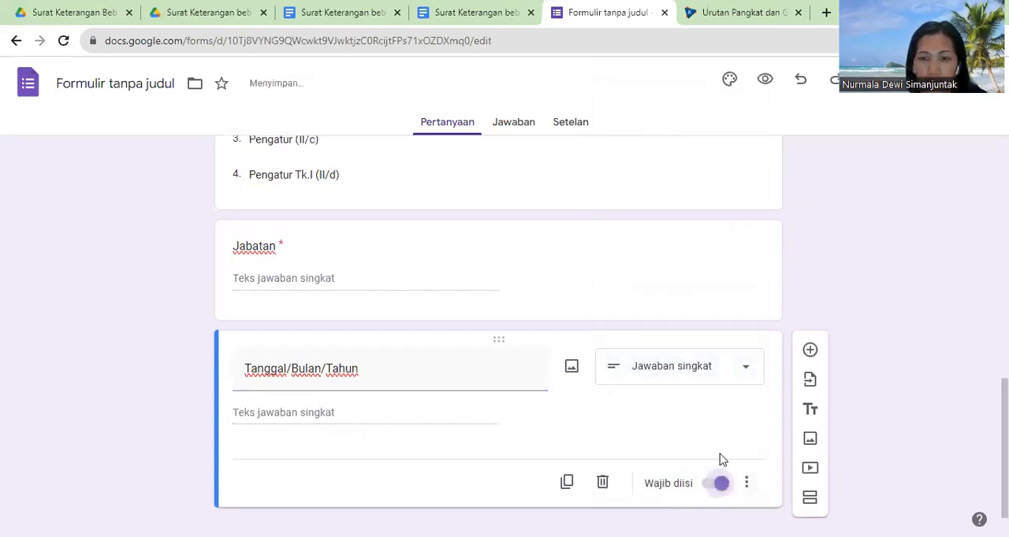
Step: Link the form's responses to a new spreadsheet named "Surat Keterangan Bebas Temuan"
left_click(497, 229)
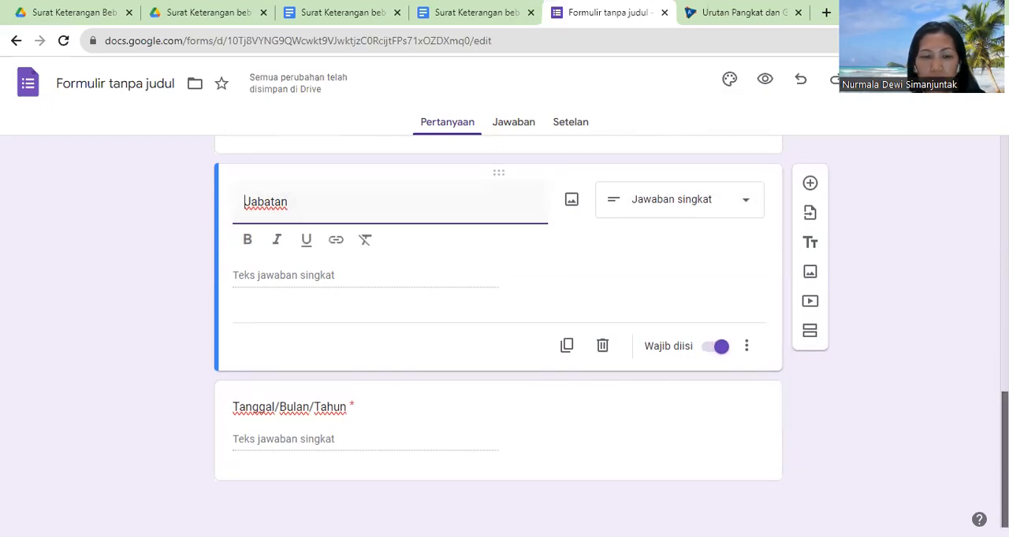
scroll(498, 331, "up", 15)
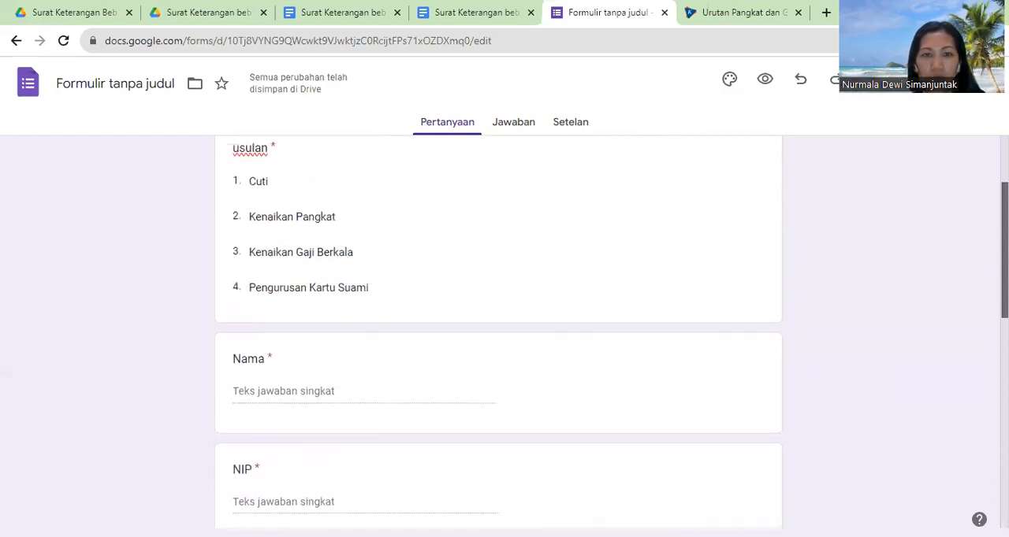
left_click(514, 126)
left_click(686, 180)
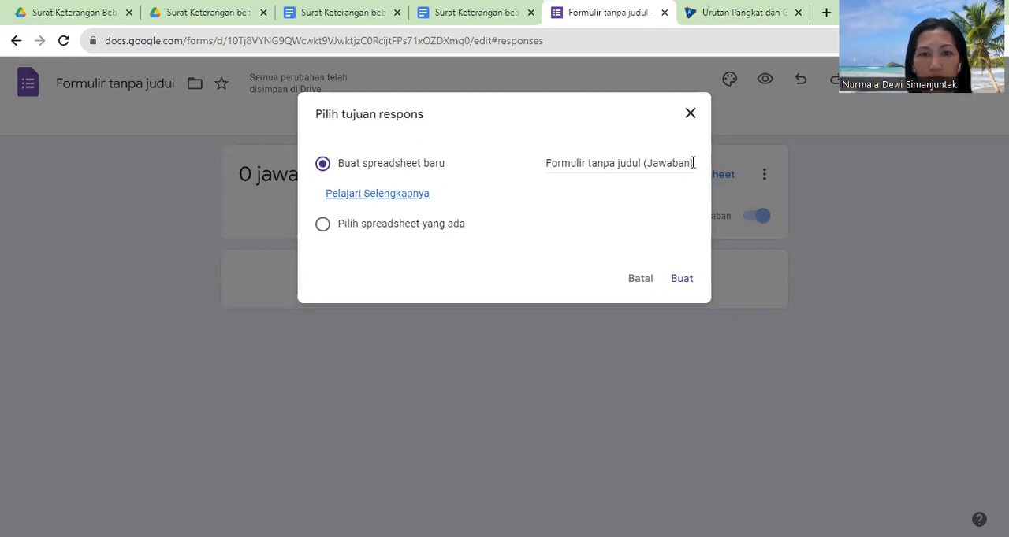
left_click_drag(691, 161, 525, 157)
key("BackSpace")
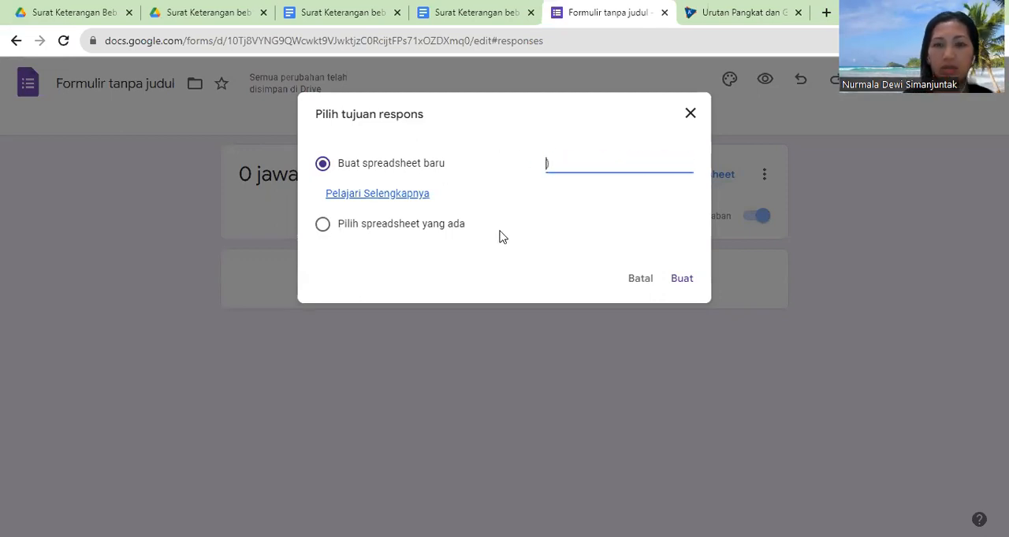
type("Surat")
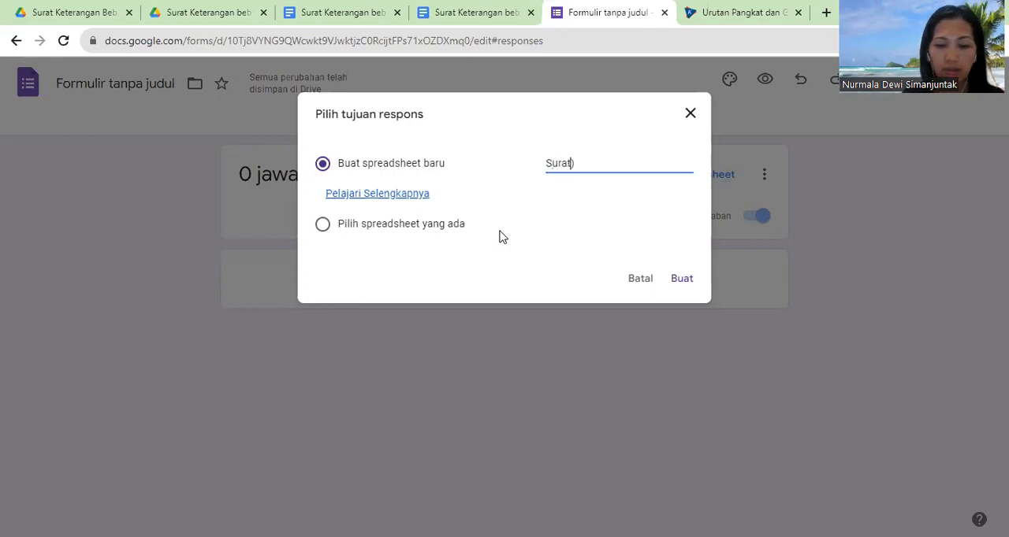
type(" Keterangan")
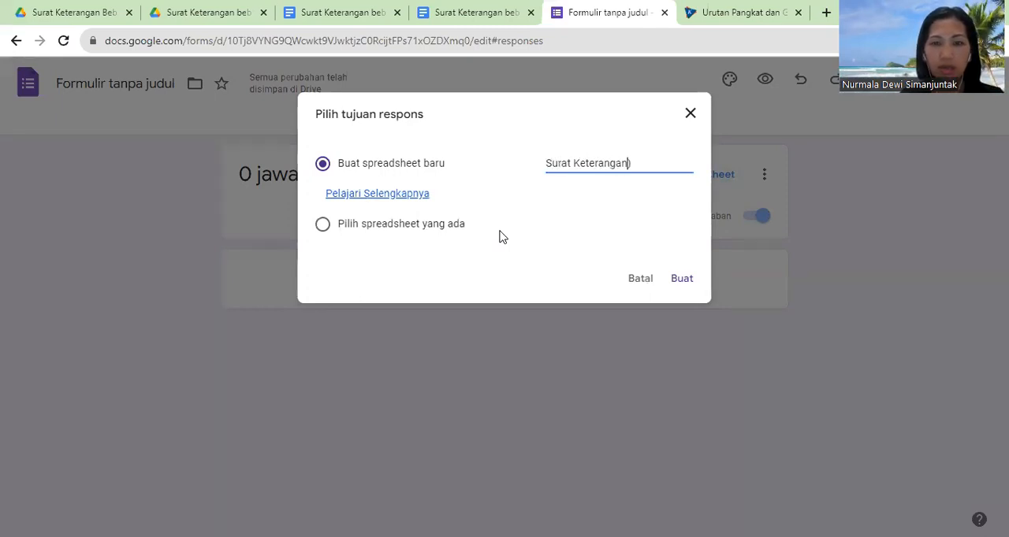
type(" Bebas Temuan")
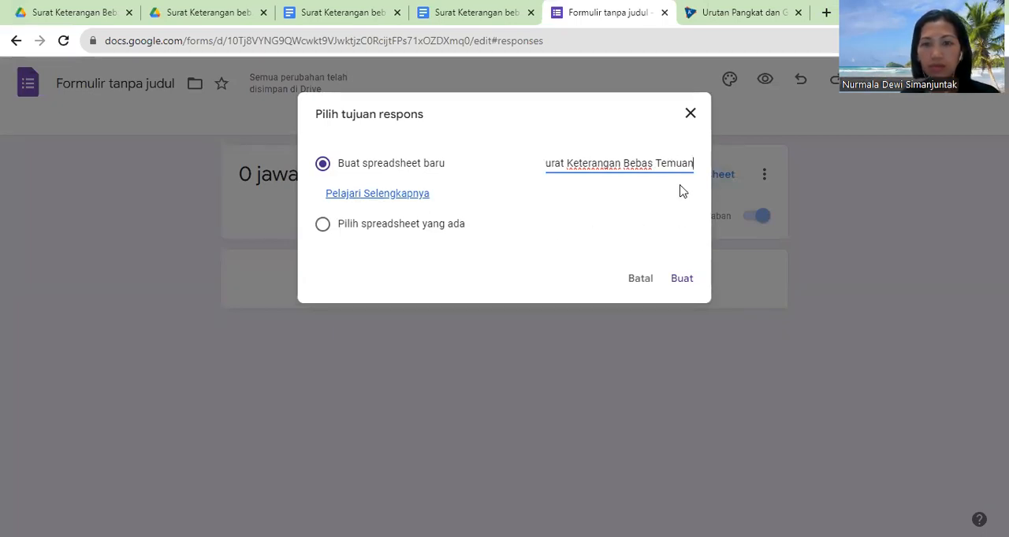
type(")")
left_click(681, 278)
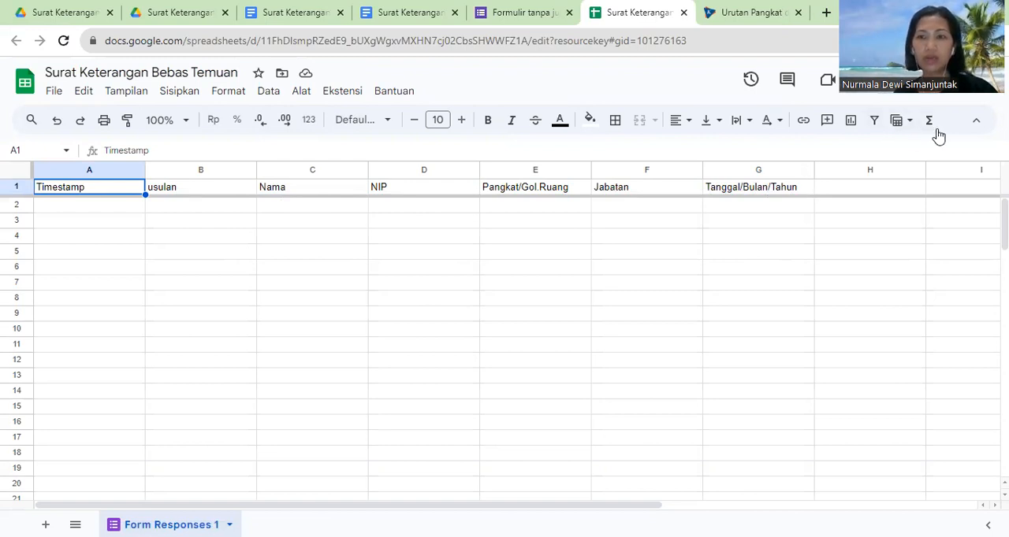
Step: Return to the form's questions and copy its shareable link as a shortened URL without collecting e-mail addresses
left_click(535, 14)
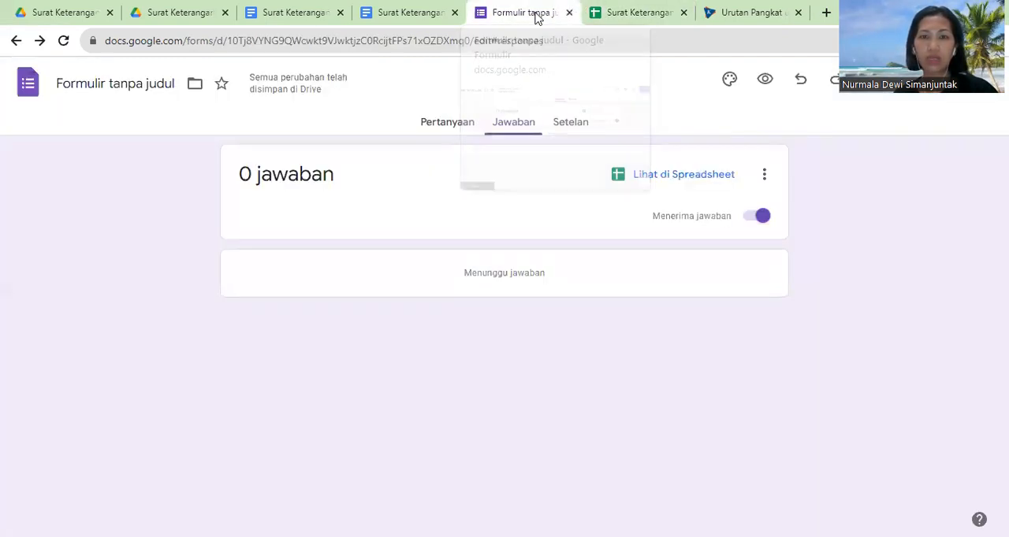
left_click(447, 124)
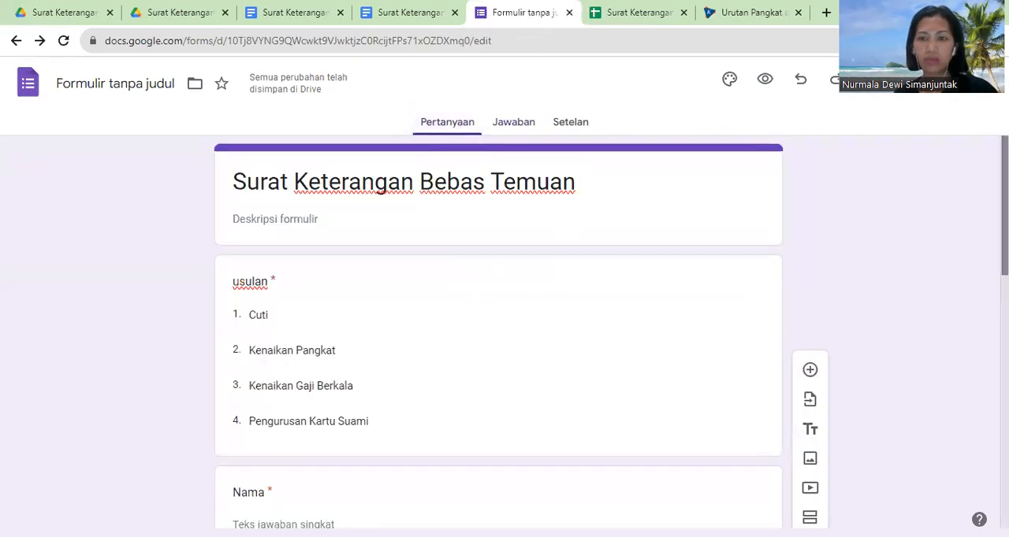
scroll(498, 331, "down", 3)
scroll(498, 331, "down", 2)
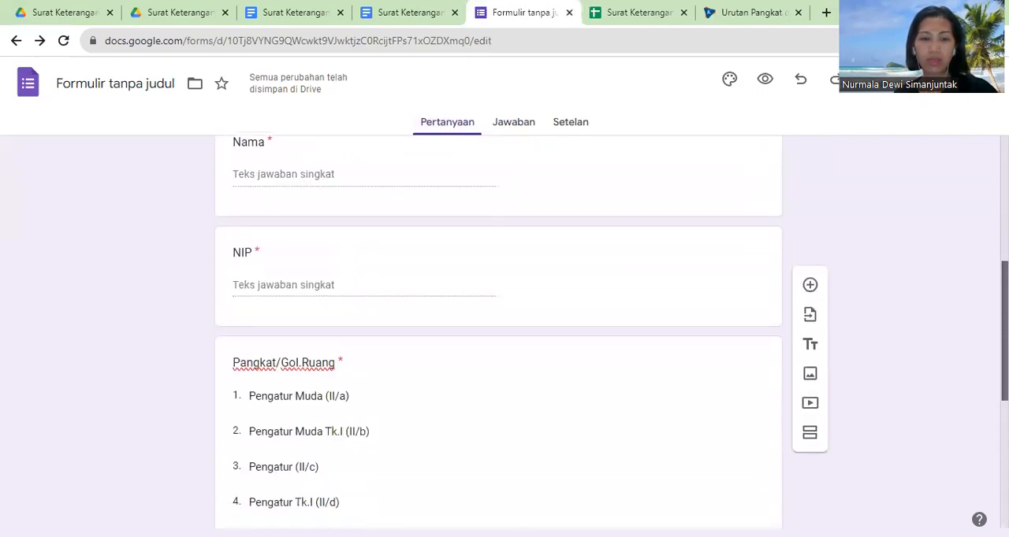
scroll(498, 331, "up", 2)
left_click(885, 81)
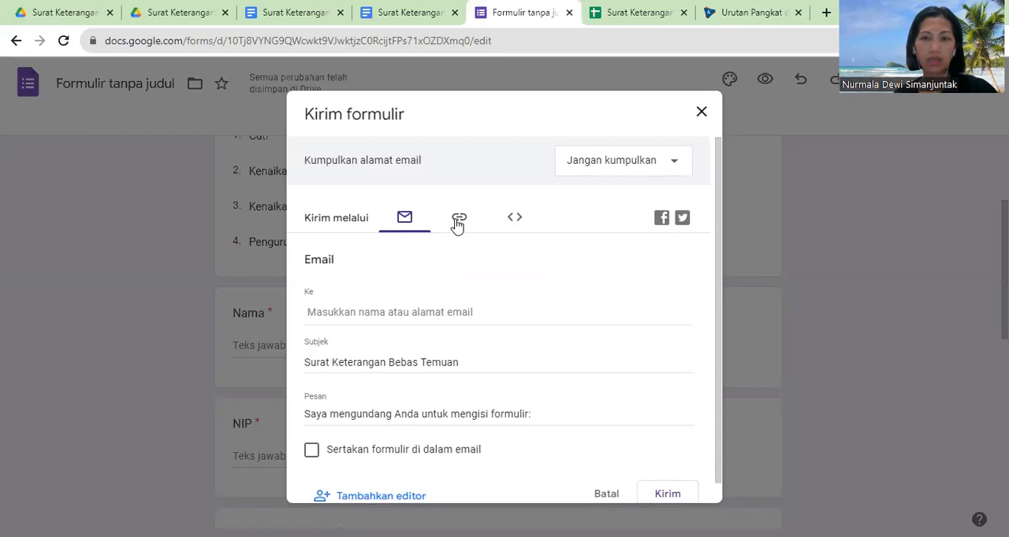
left_click(457, 221)
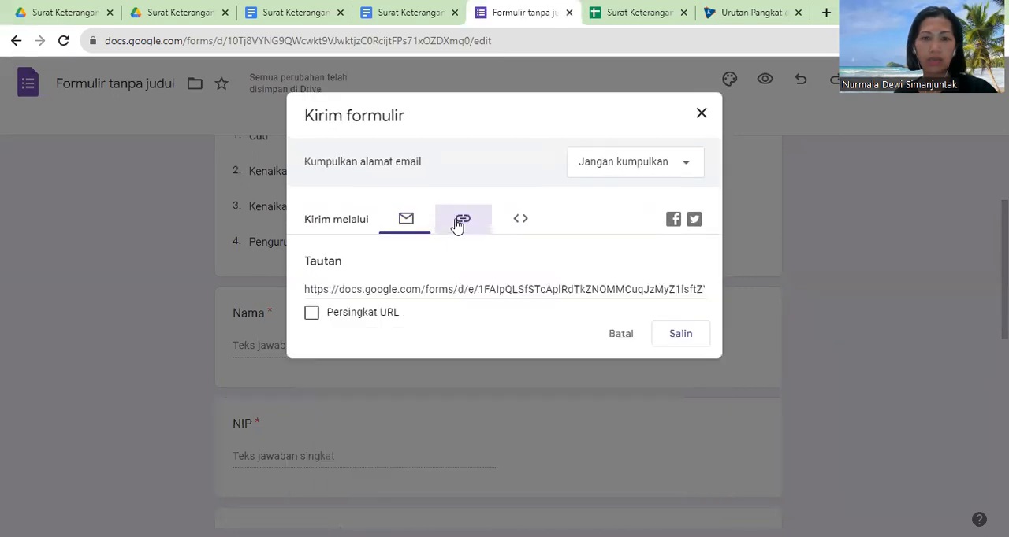
left_click(313, 314)
left_click(668, 342)
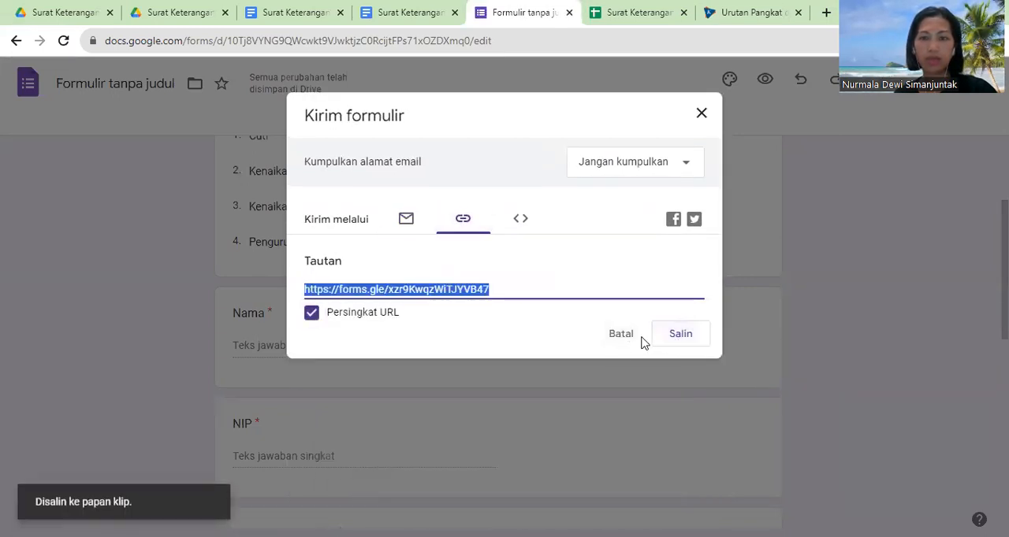
left_click(700, 114)
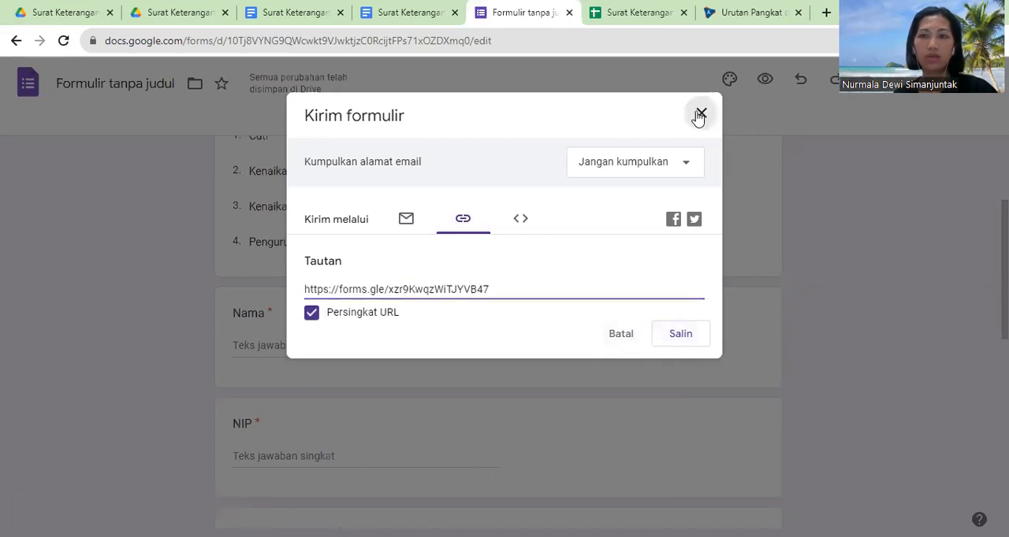
Step: Open the copied form link in a new browser tab and choose "Kenaikan Pangkat" as the usulan answer
left_click(826, 11)
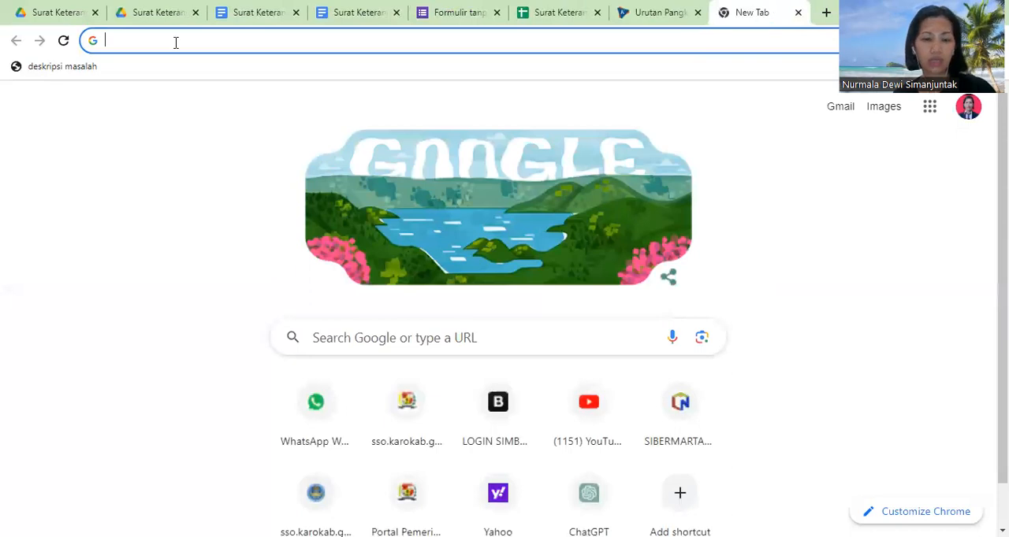
type("https://forms.gle/xzr9KwqzWiTJYVB47")
key("Return")
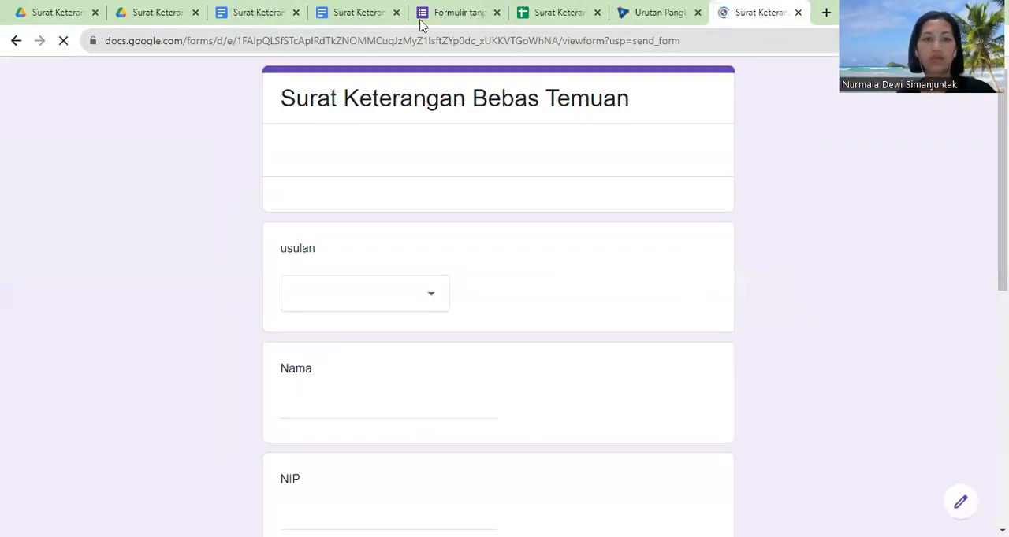
left_click(347, 306)
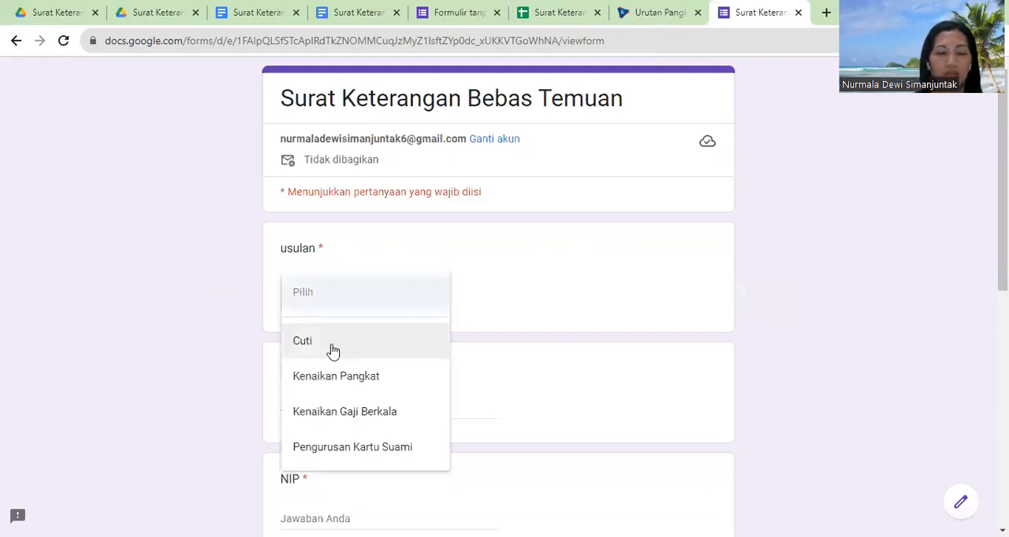
left_click(342, 378)
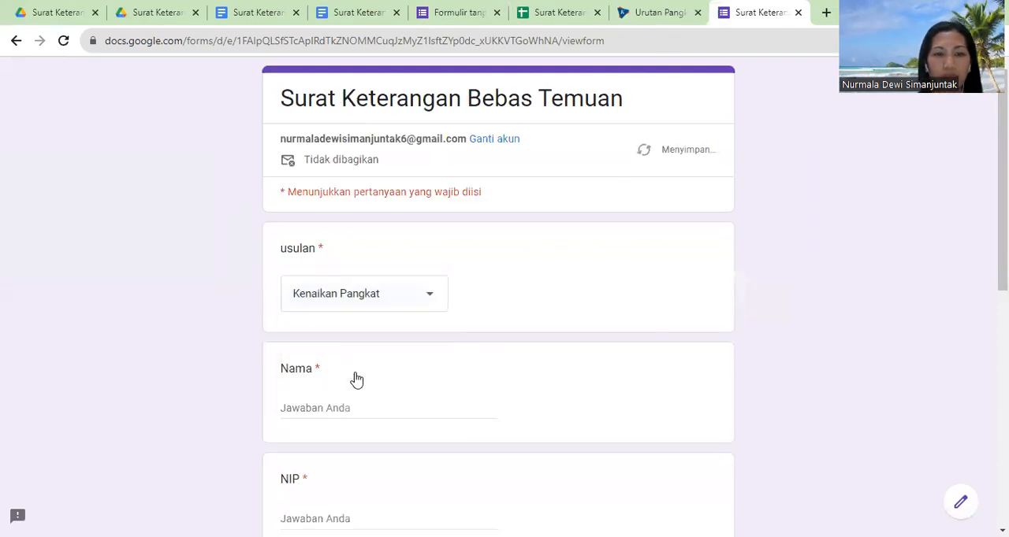
Step: Enter the respondent's name in the Nama question and the employee number in the NIP question
left_click(309, 408)
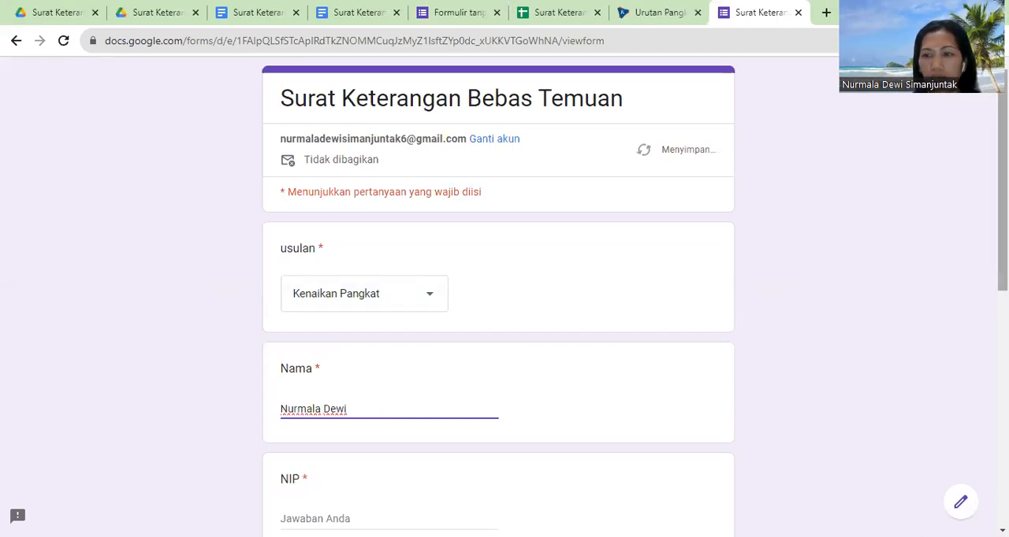
scroll(999, 287, "down", 2)
left_click(290, 413)
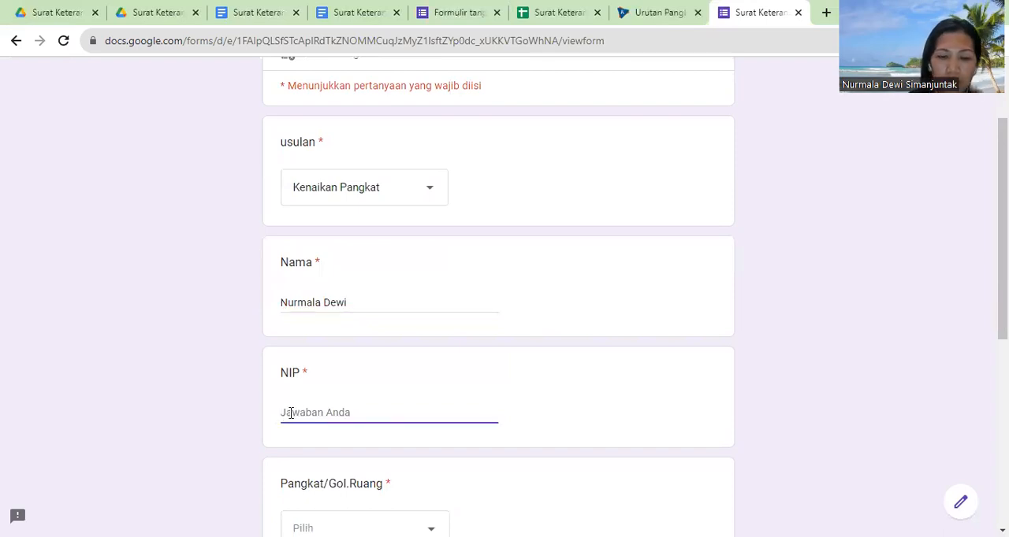
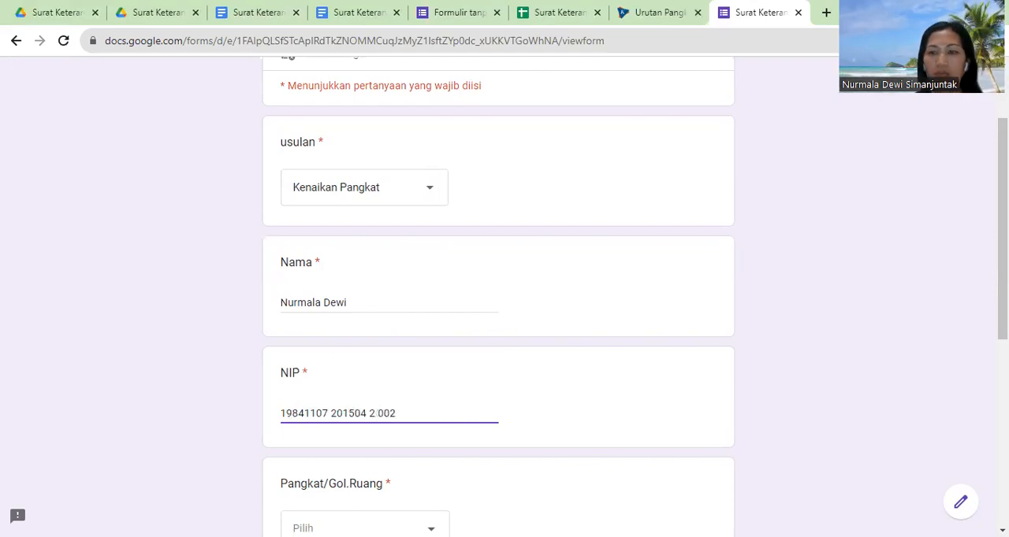
Step: Choose "Pengatur Muda Tk.I (II/b)" for Pangkat/Gol.Ruang and enter "Kepala Sub Bagian Umum dan Kepegawaian" as the Jabatan
scroll(481, 383, "down", 3)
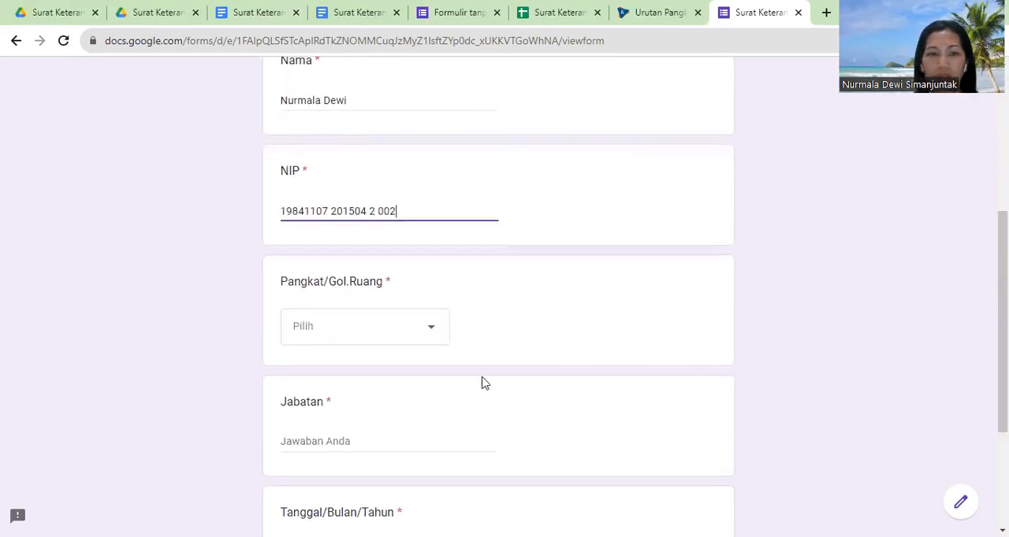
left_click(362, 324)
left_click(347, 420)
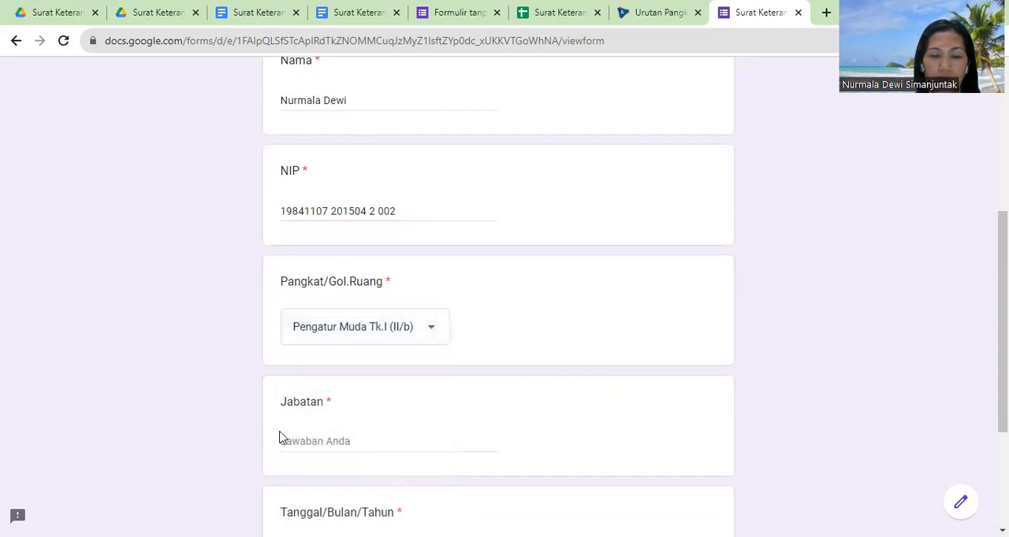
left_click(301, 445)
type("Kepala Sub Bagia")
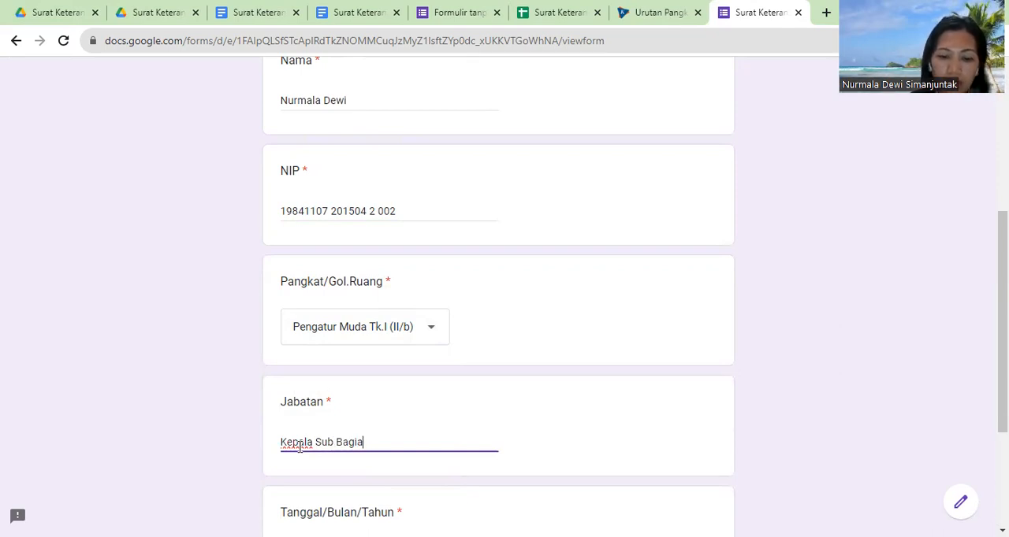
type("n Umum dan Kepegawaia")
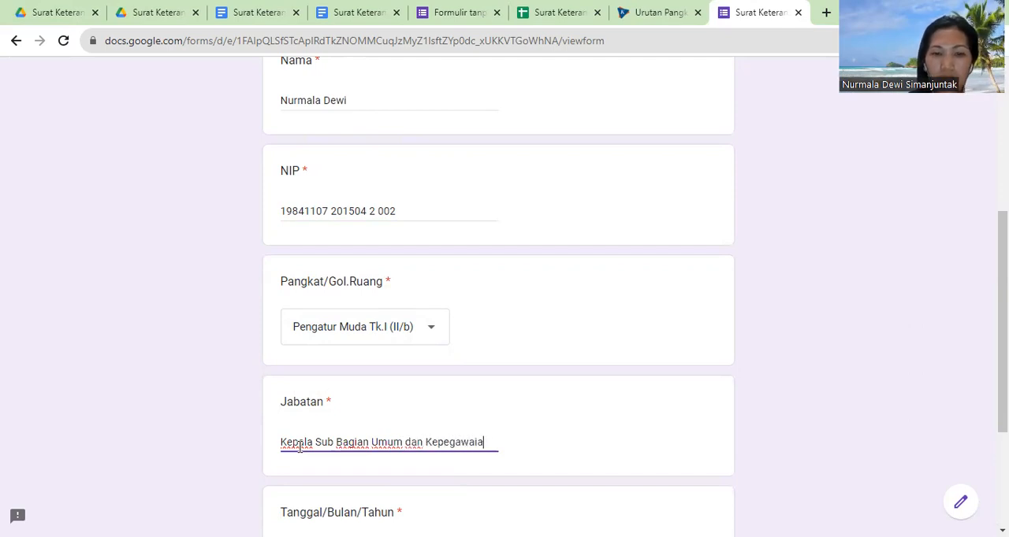
type("n")
Step: Enter "31 Agustus 2023" as the Tanggal/Bulan/Tahun answer and submit the form response
scroll(575, 468, "down", 2)
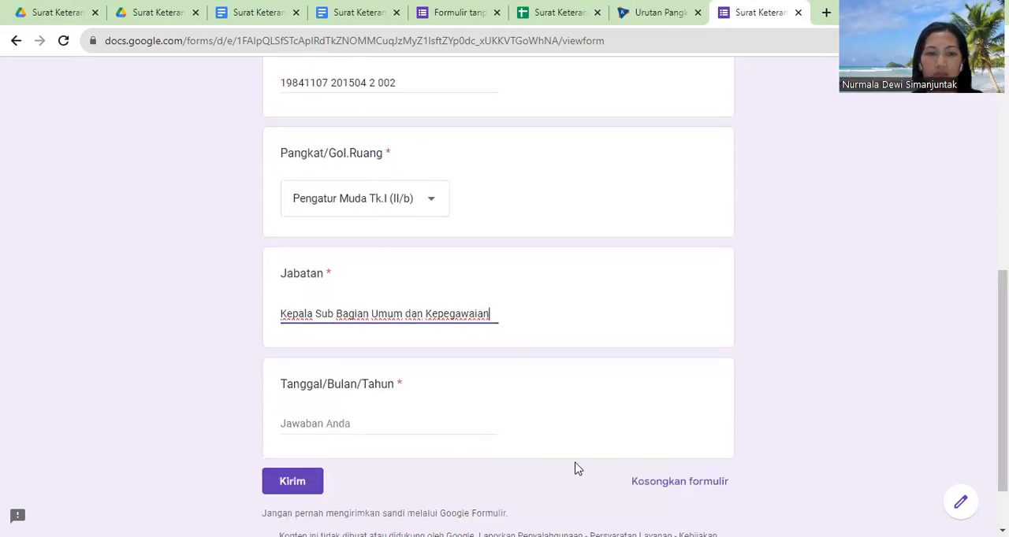
left_click(315, 419)
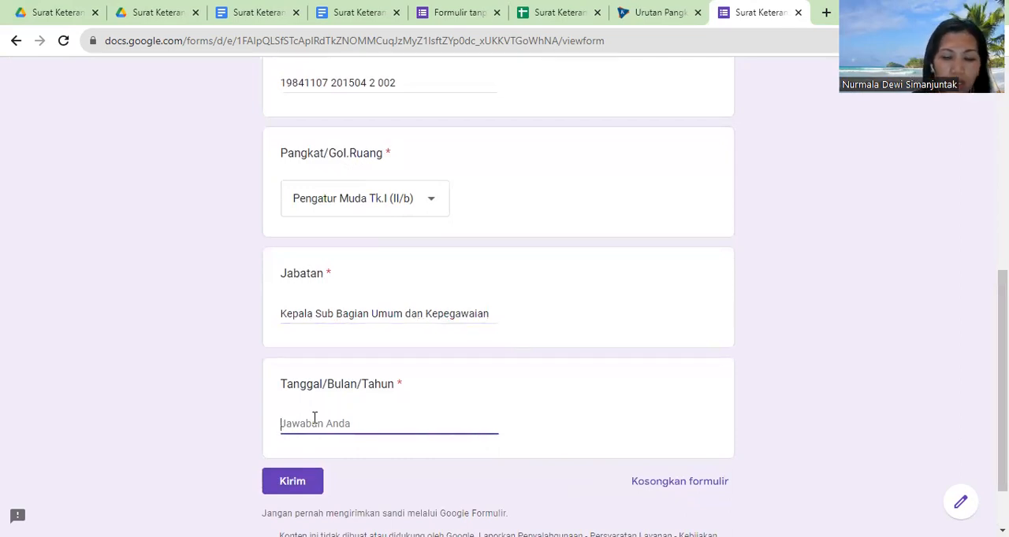
type("31 A")
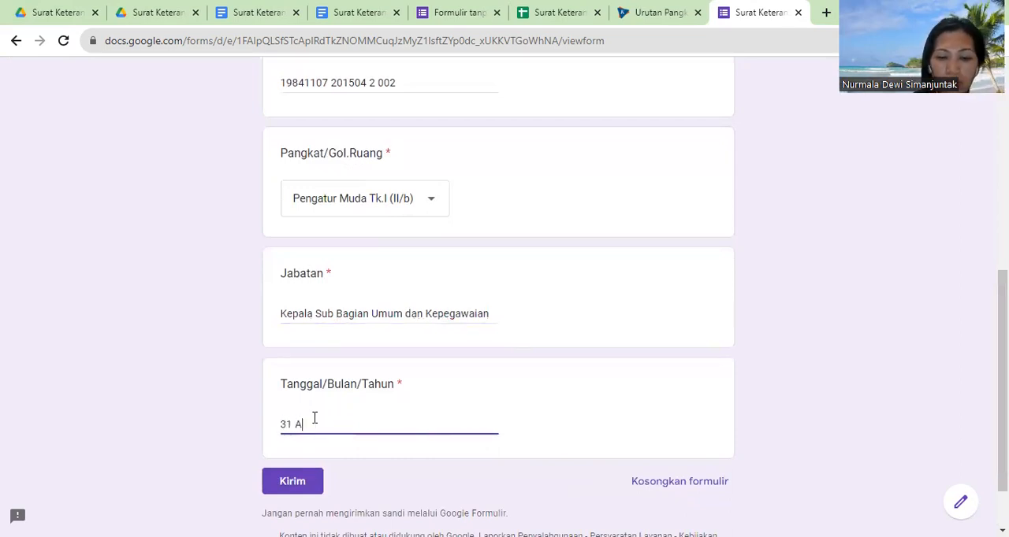
type("gustus 2023")
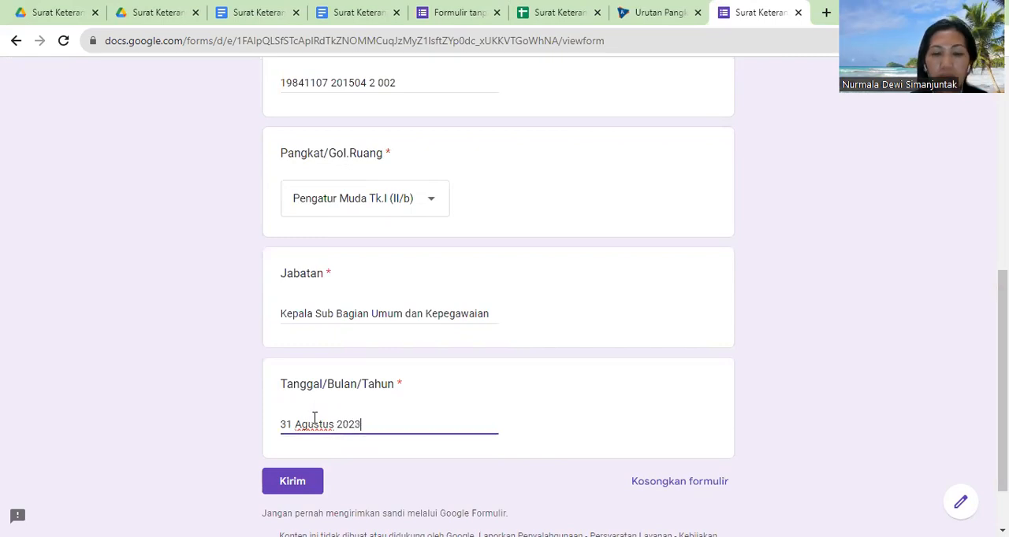
left_click(290, 490)
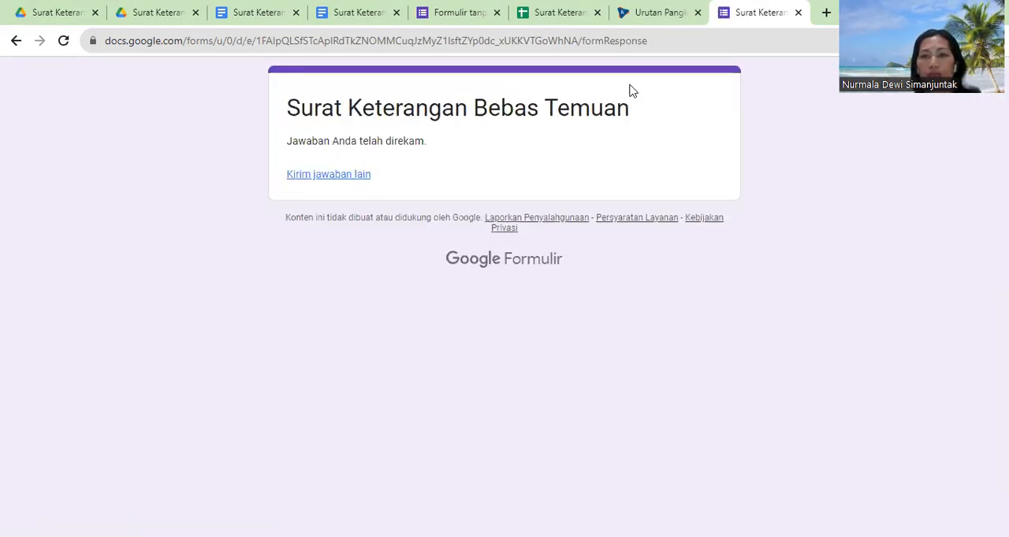
Step: Switch to the linked Surat Keterangan Bebas Temuan response spreadsheet and launch the Autocrat extension
left_click(558, 14)
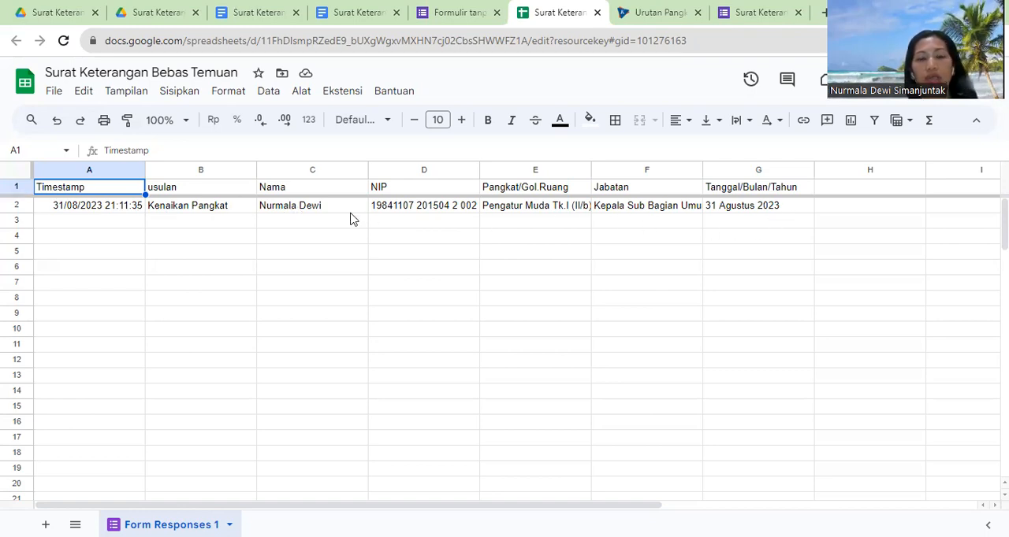
left_click(763, 223)
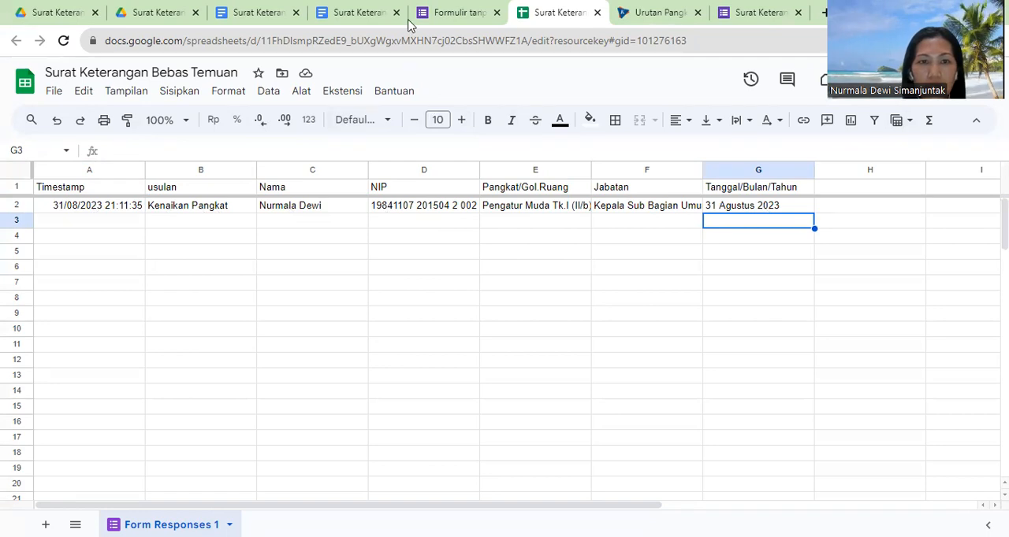
left_click(343, 92)
mouse_move(349, 241)
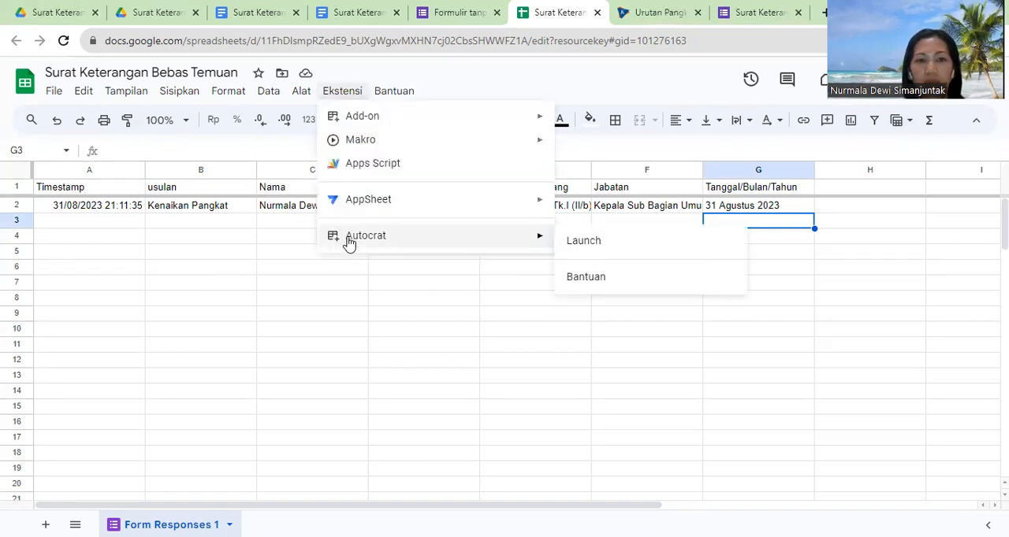
left_click(584, 242)
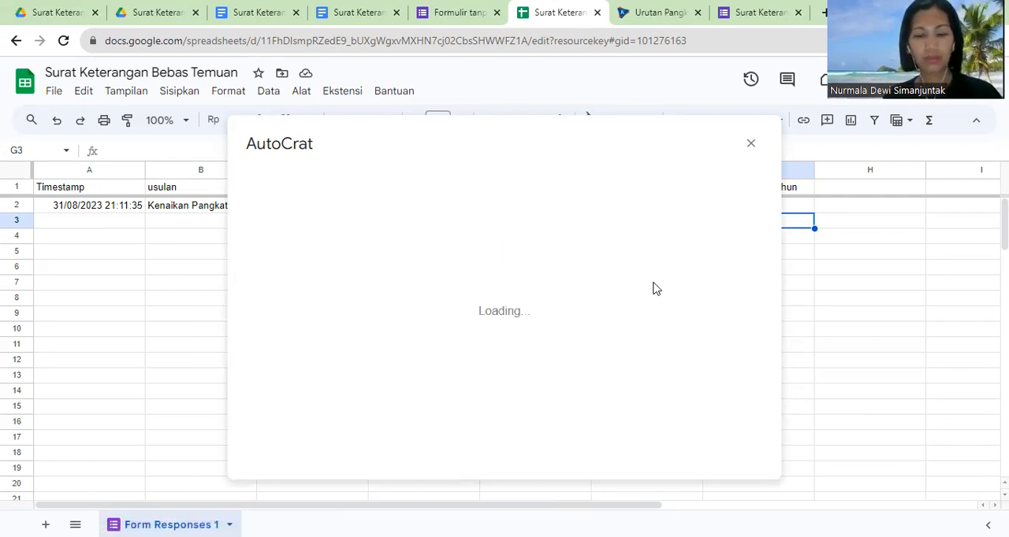
Step: Create a new merge job named "Surat Keterangan Bebas Temuan" and proceed to the template choice
left_click(713, 442)
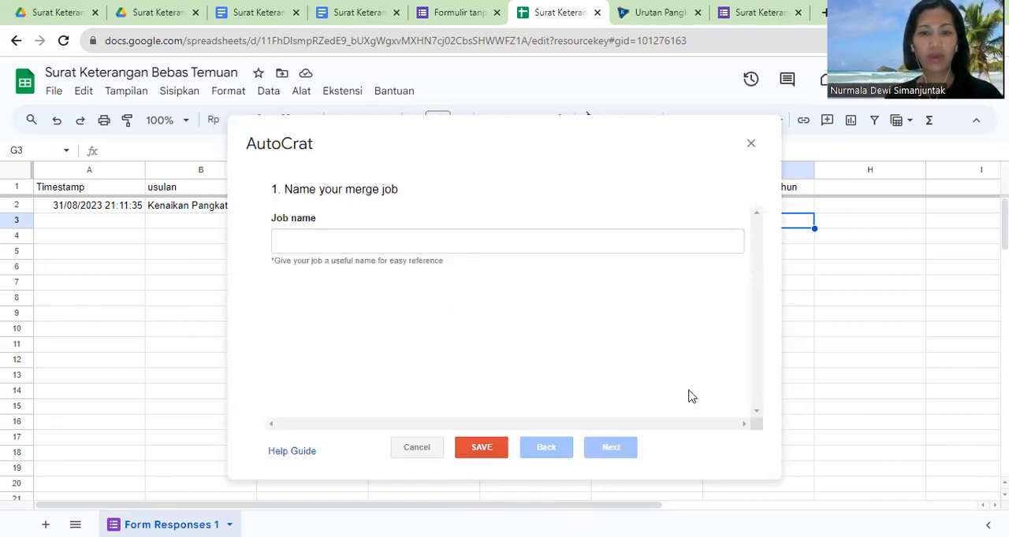
left_click(342, 249)
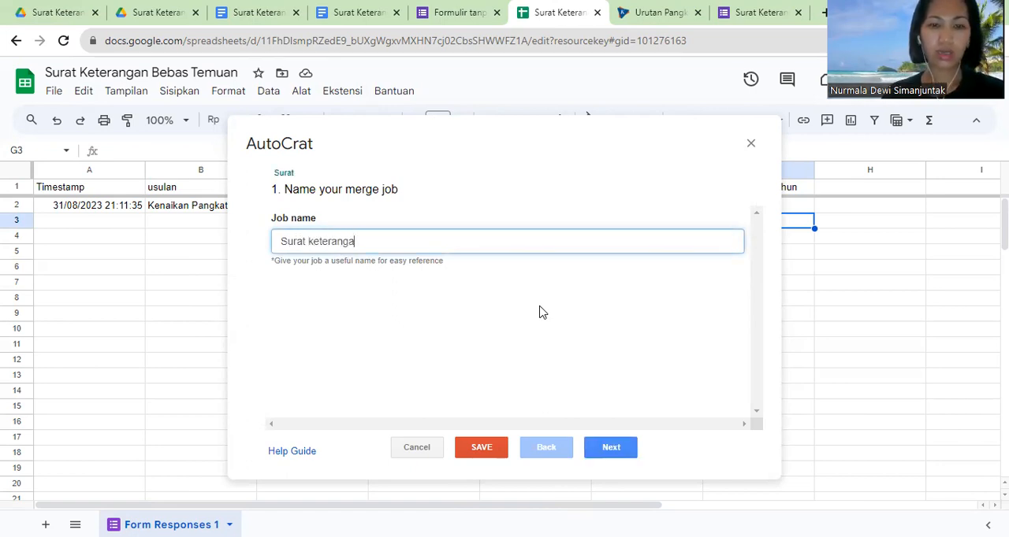
key("BackSpace")
key("BackSpace")
key("BackSpace")
key("BackSpace")
key("BackSpace")
key("BackSpace")
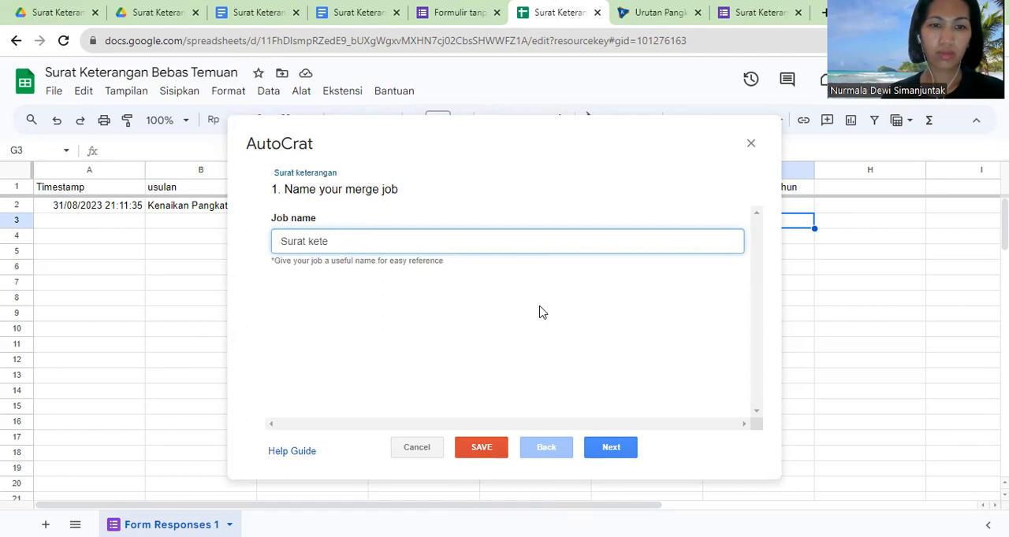
type("Keter")
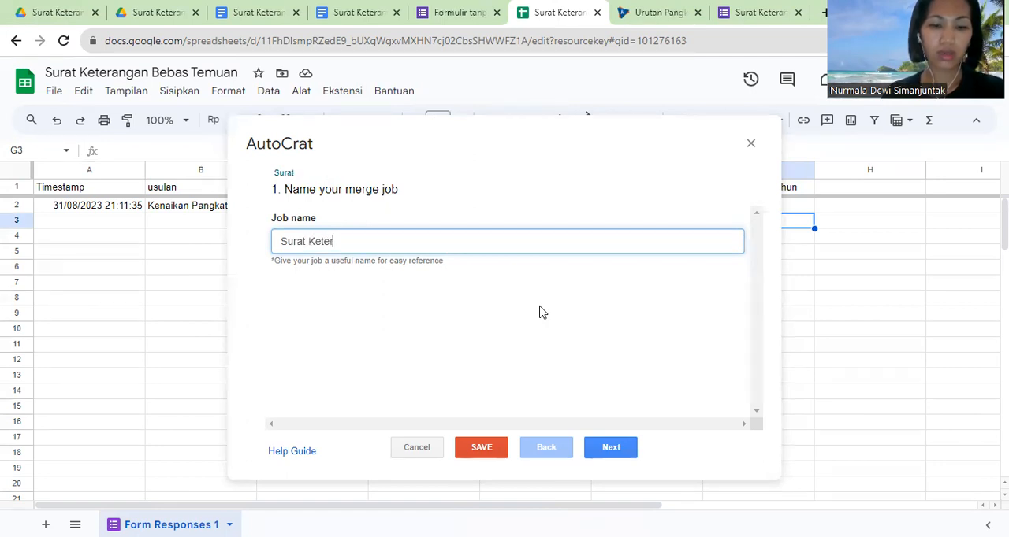
type("angan Bebas temuan")
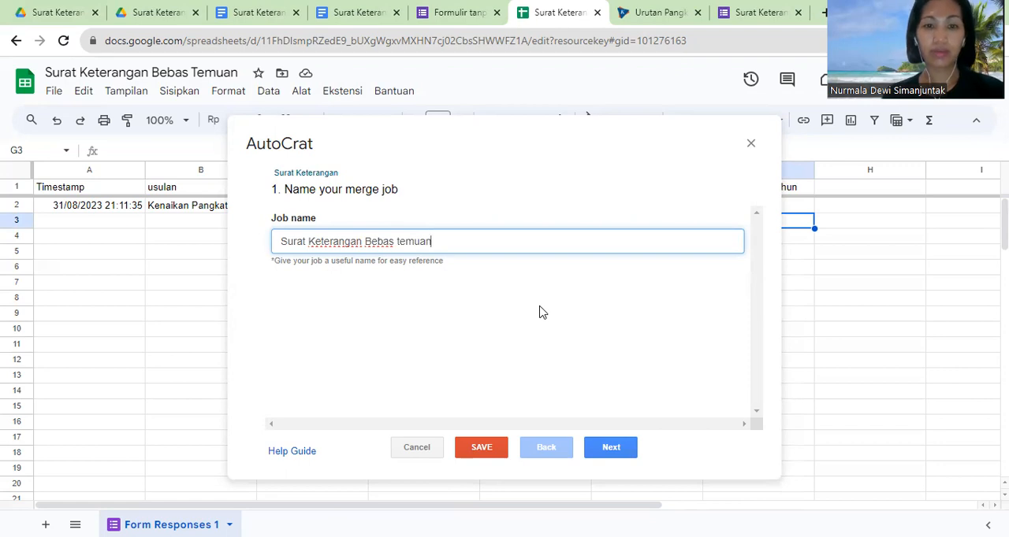
key("BackSpace")
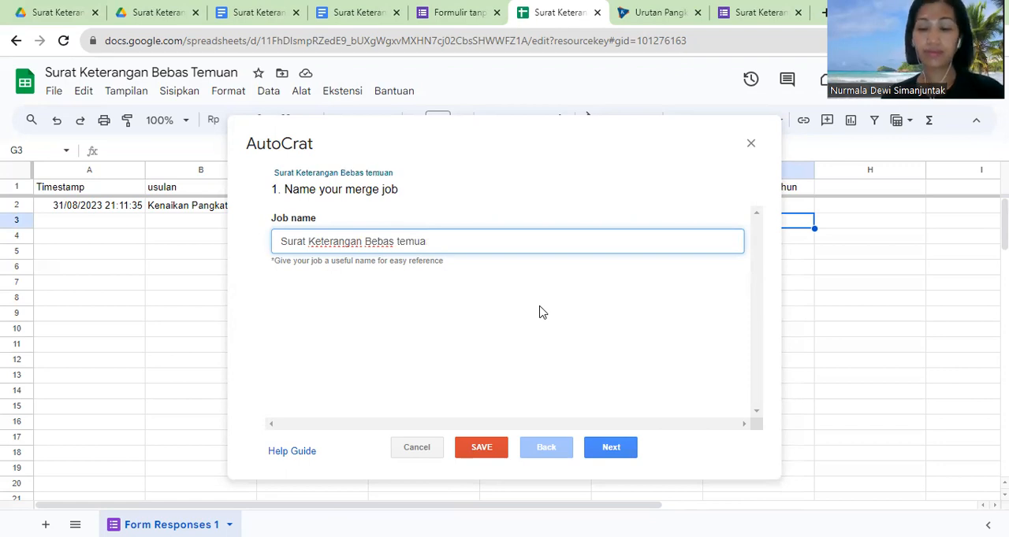
type("T")
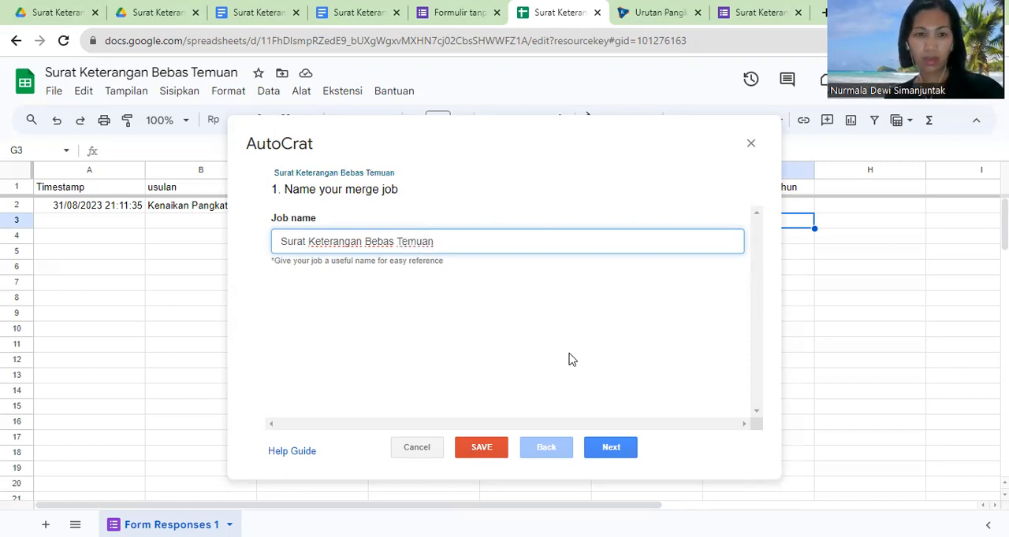
left_click(607, 447)
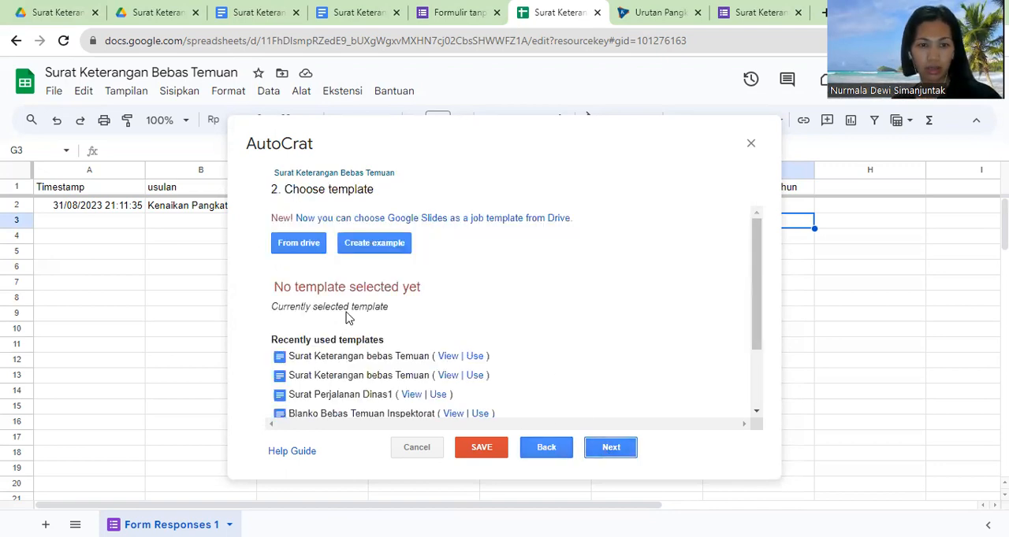
Step: Choose the Surat Keterangan Google Docs document from Drive as the job's template and try to save the job
left_click(303, 244)
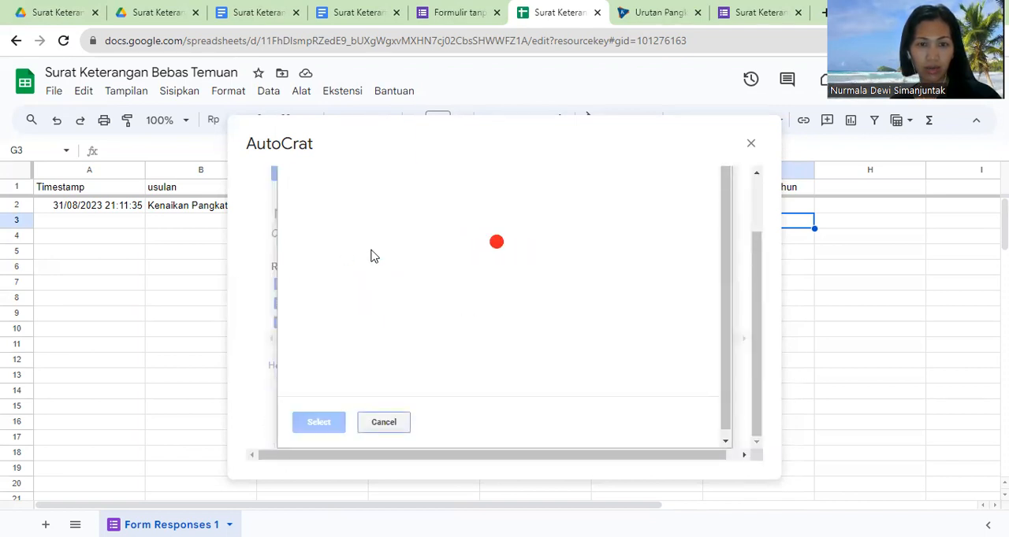
left_click(484, 262)
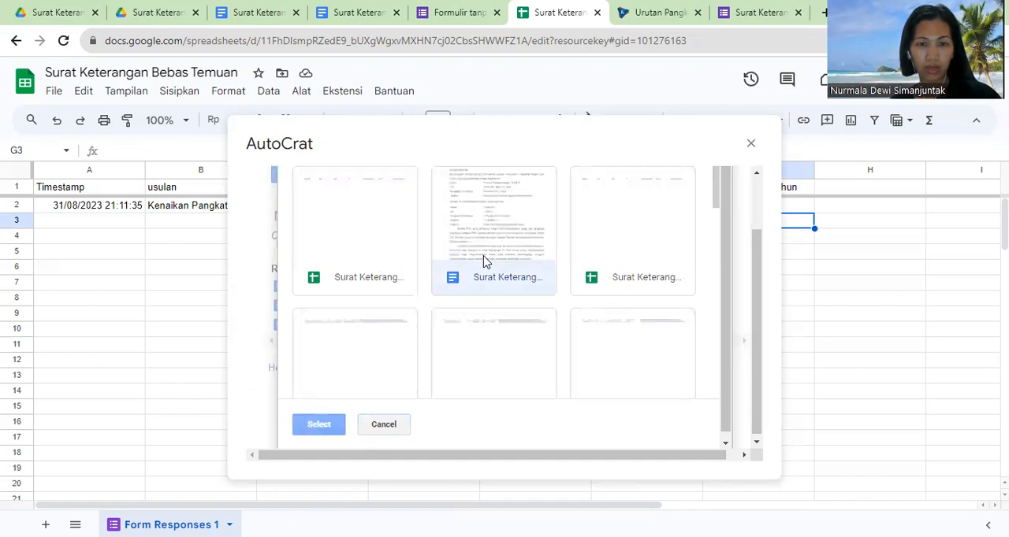
left_click(317, 424)
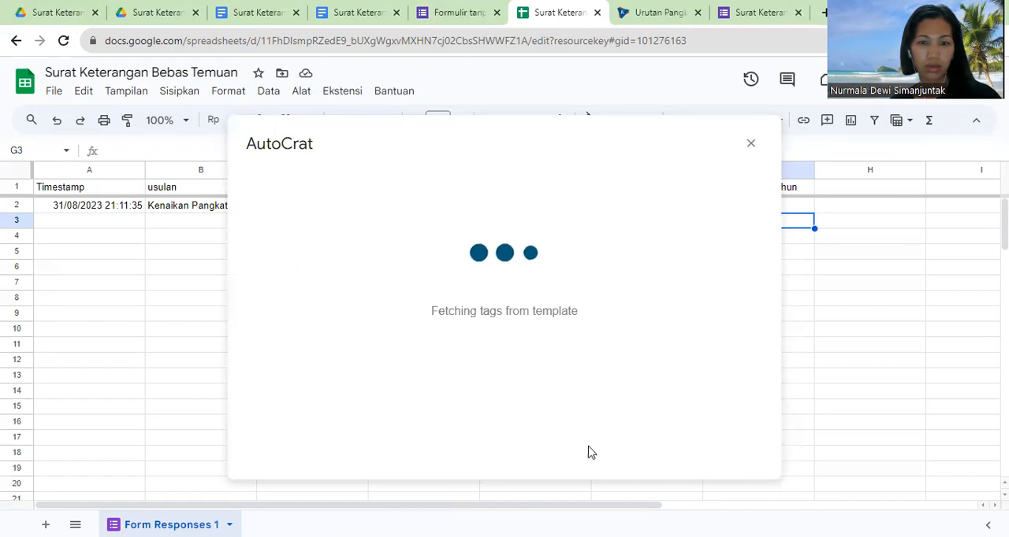
left_click(480, 448)
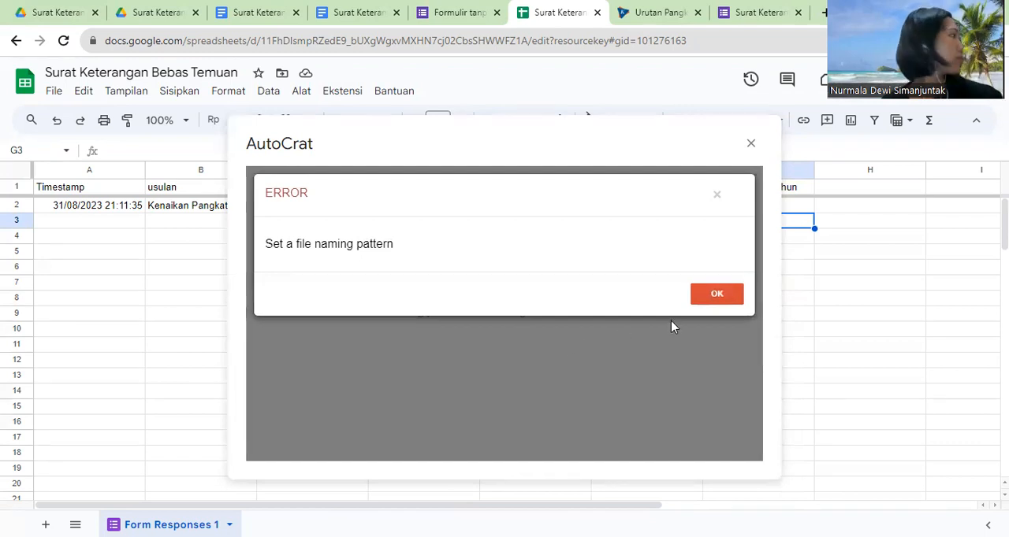
left_click(717, 296)
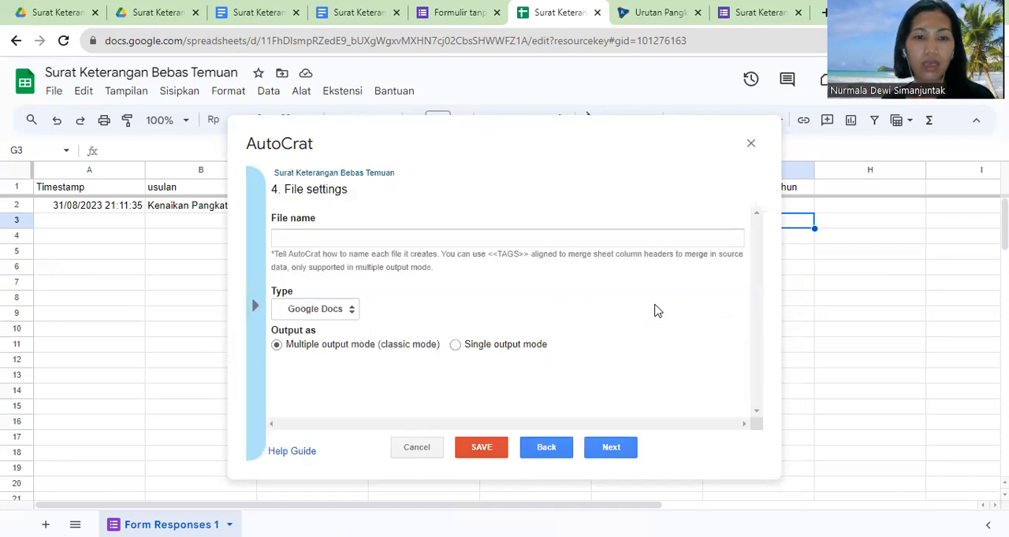
Step: Go back and review how each template tag maps to the Form Responses 1 columns, then return to the file settings
left_click(549, 448)
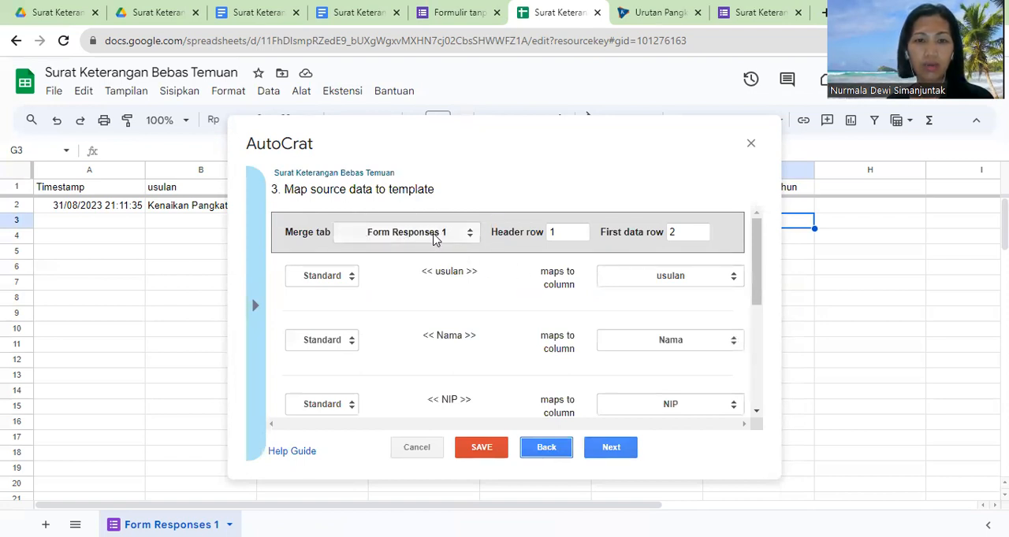
left_click_drag(754, 278, 752, 368)
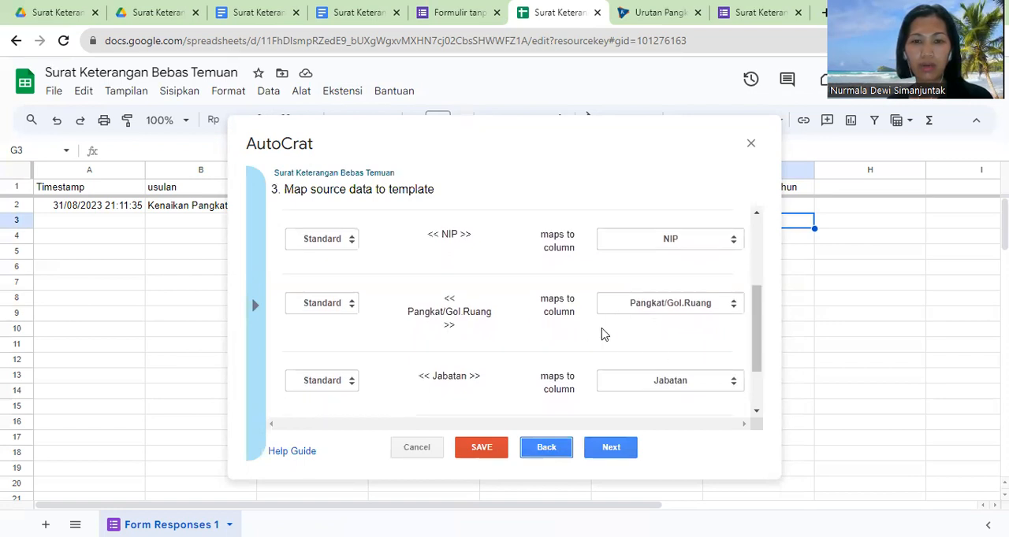
left_click_drag(757, 354, 754, 387)
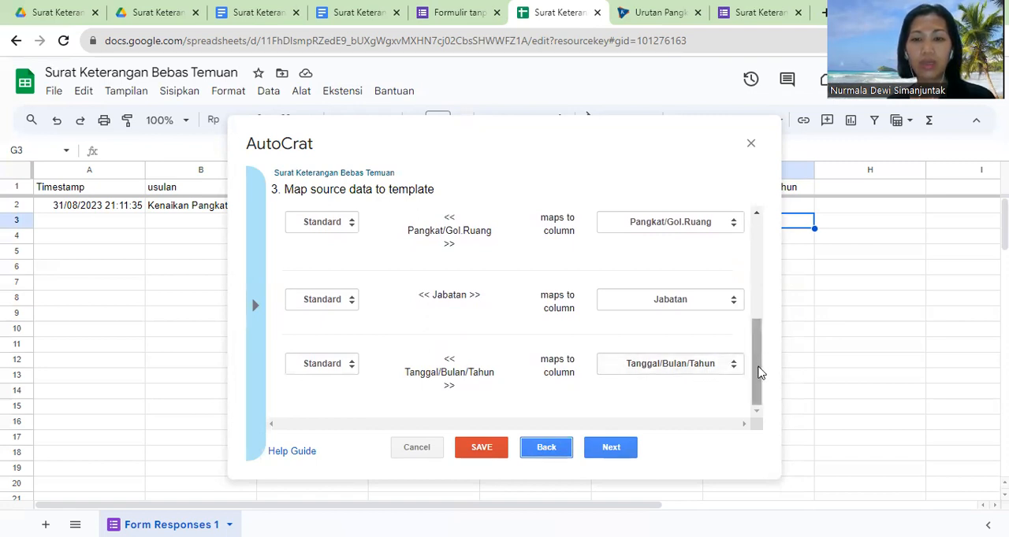
left_click_drag(759, 376, 774, 244)
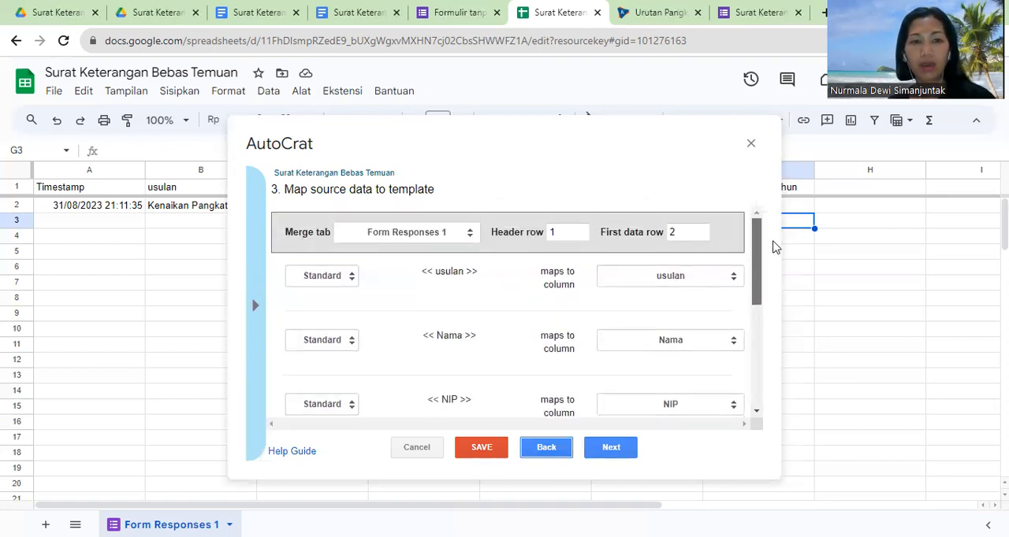
left_click(613, 453)
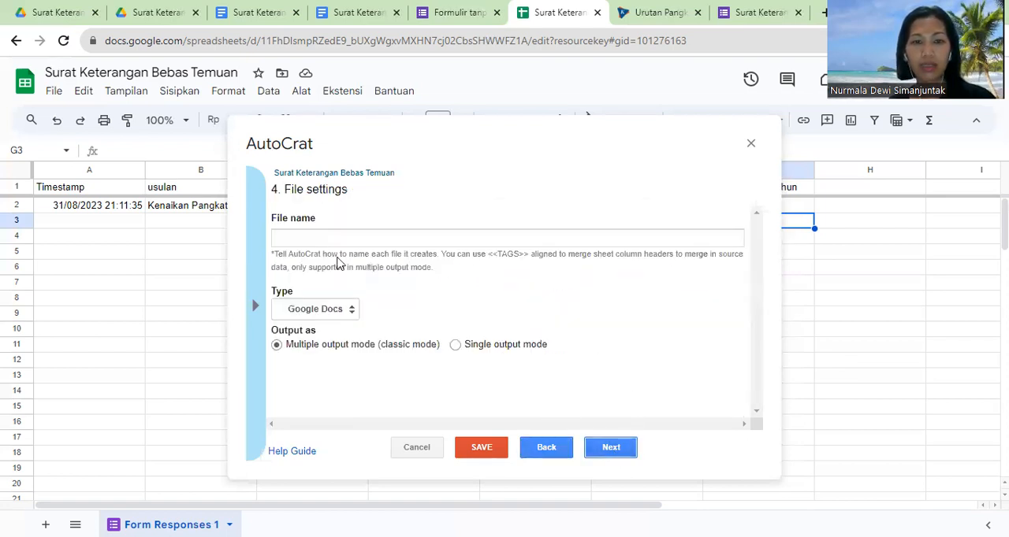
Step: Name the output file "Surat Keterangan Bebas Temuan", set its type to PDF and proceed to the destination folder
left_click(309, 238)
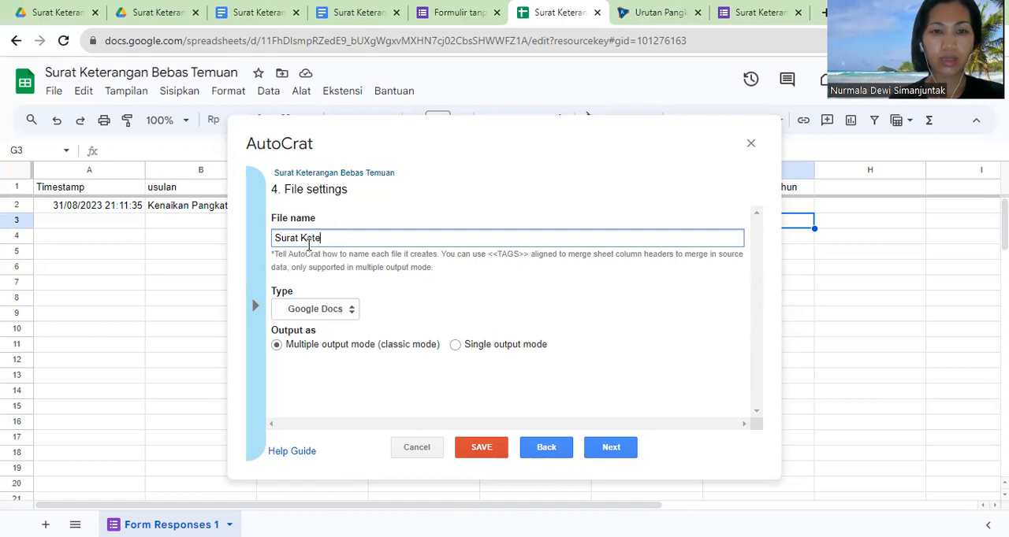
type("Surat Keterangan Bebas te")
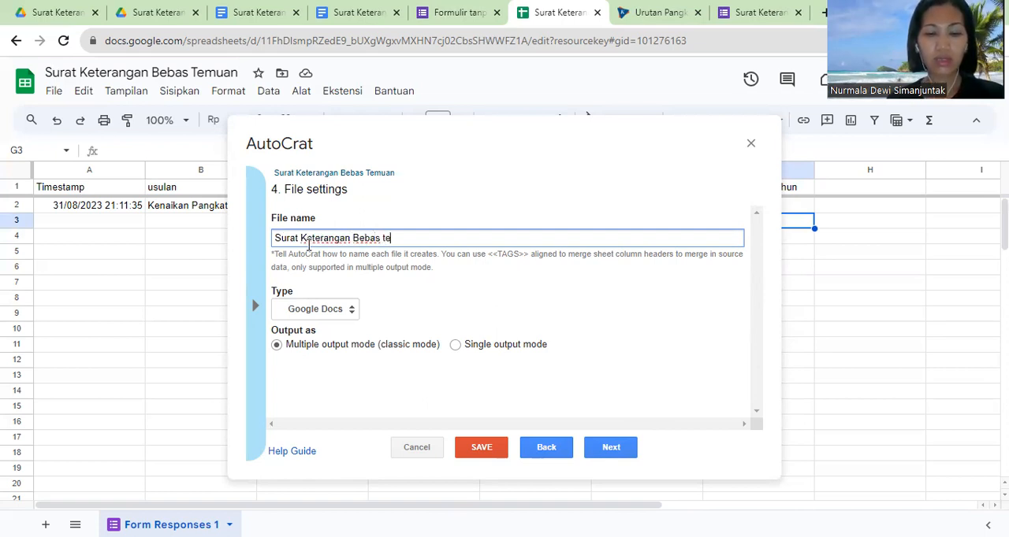
key("BackSpace")
key("BackSpace")
key("BackSpace")
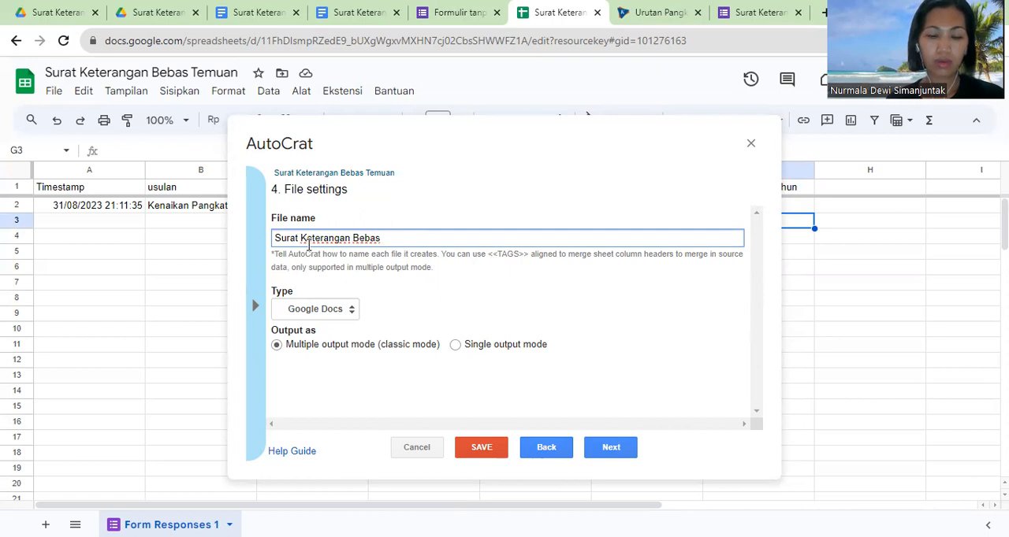
type("muan")
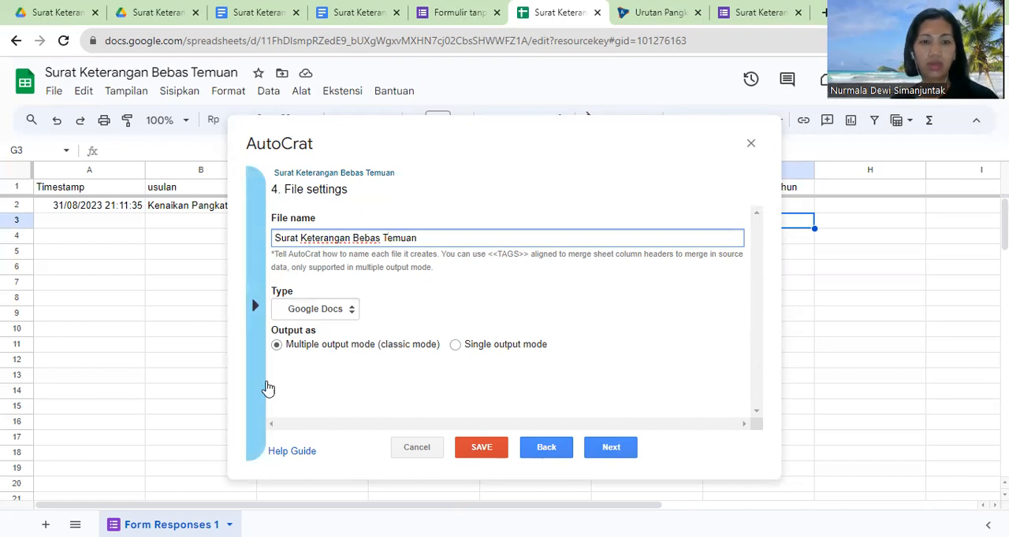
left_click(319, 309)
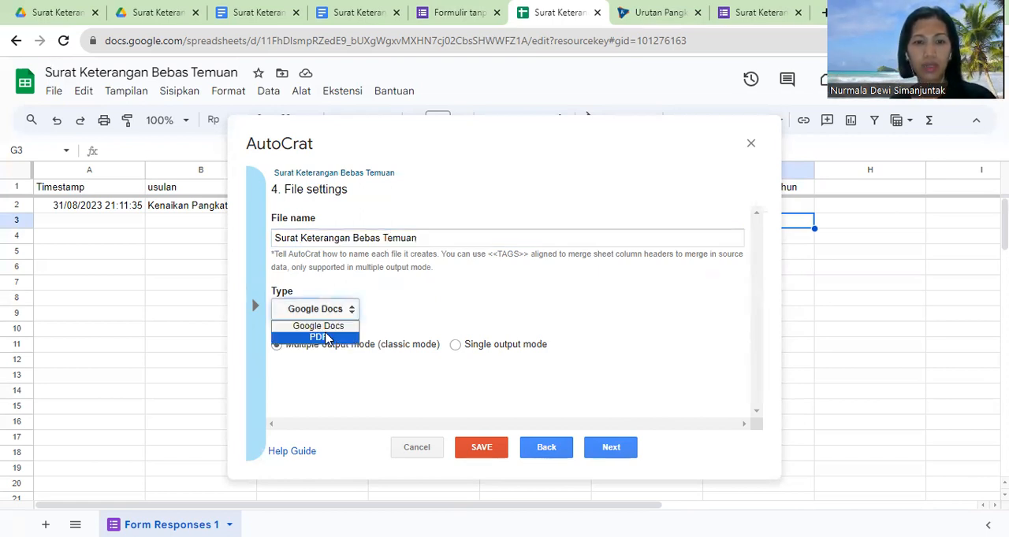
left_click(315, 339)
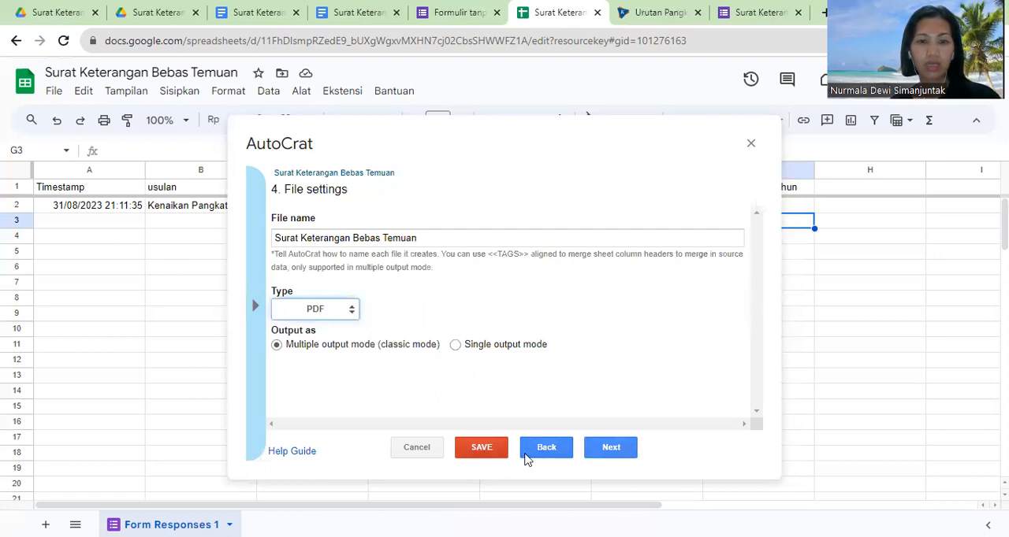
left_click(613, 449)
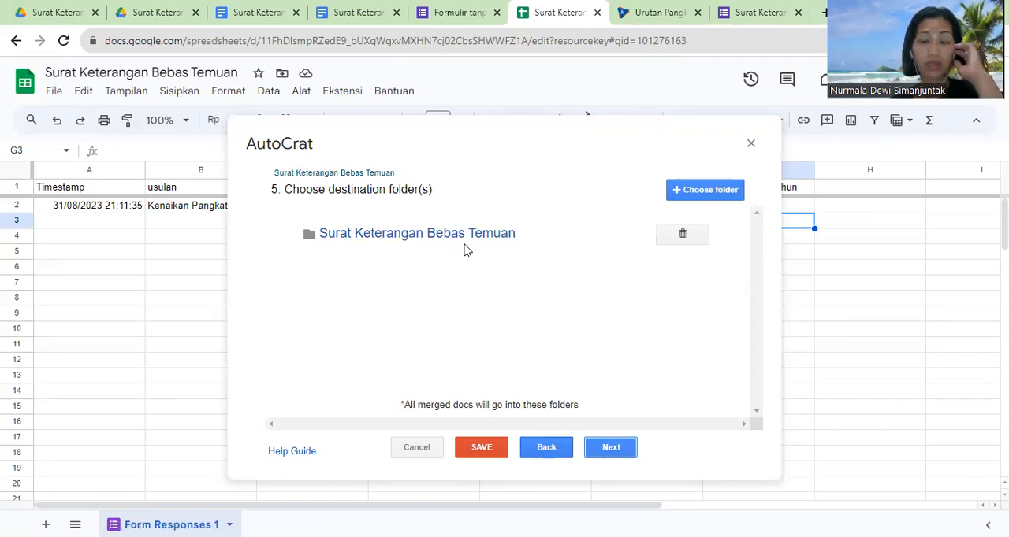
Step: Accept the existing destination folder, leave the merge condition empty and enable document sharing
left_click(613, 453)
left_click(613, 451)
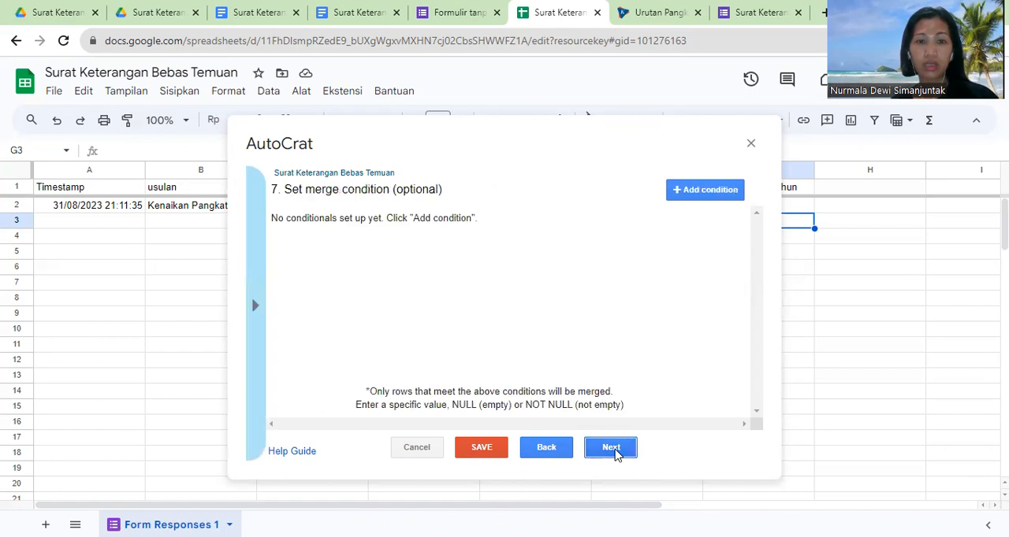
left_click(613, 449)
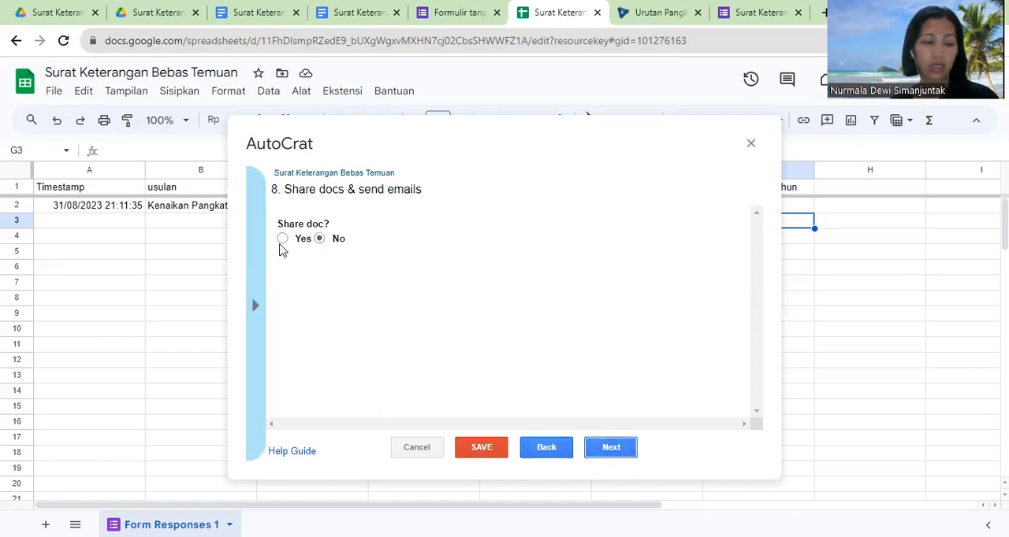
left_click(283, 239)
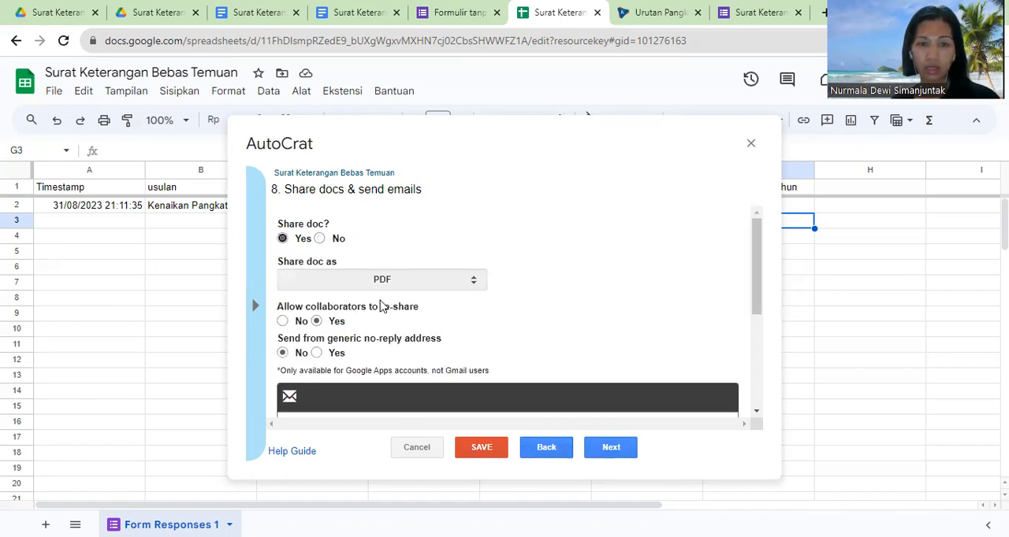
Step: Set the recipient of the sharing email to the <<Email>> tag
mouse_move(759, 289)
left_mouse_down()
mouse_move(761, 318)
mouse_move(760, 296)
left_mouse_up()
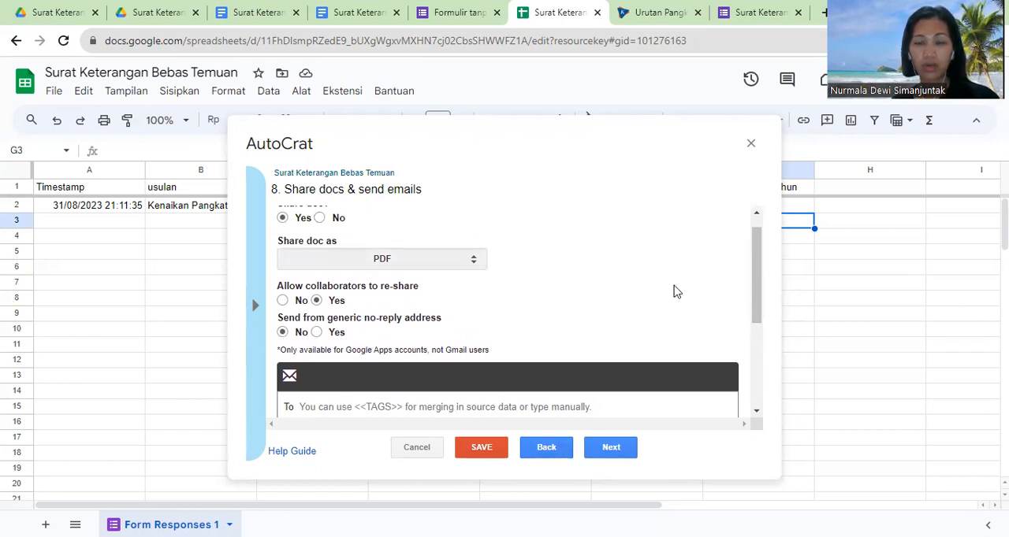
left_click_drag(755, 282, 762, 335)
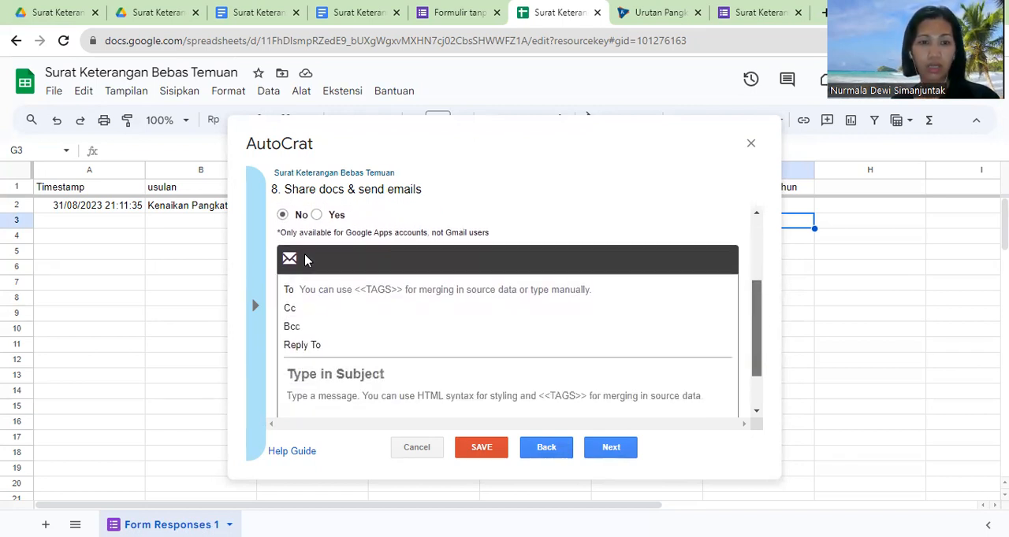
left_click(327, 292)
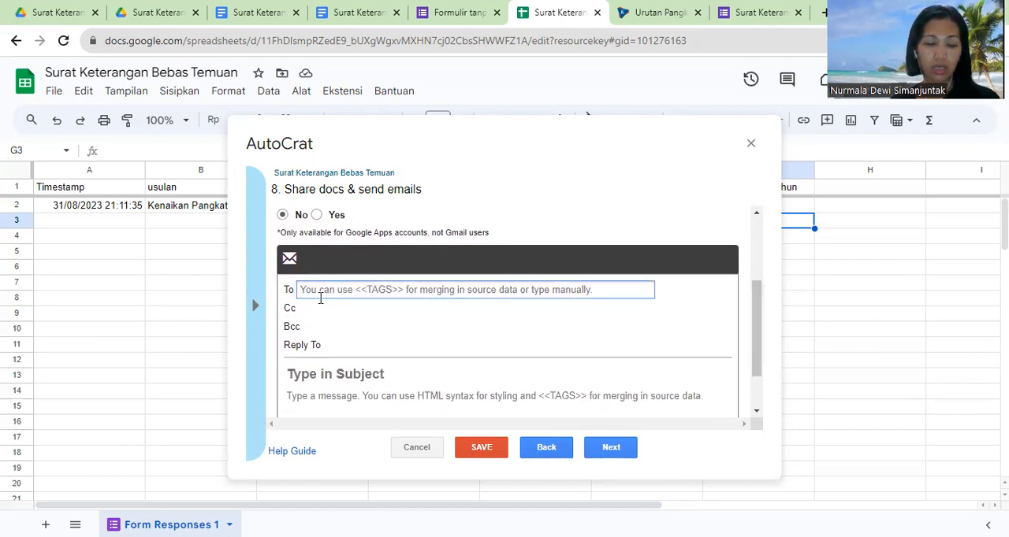
type("<<Email>>")
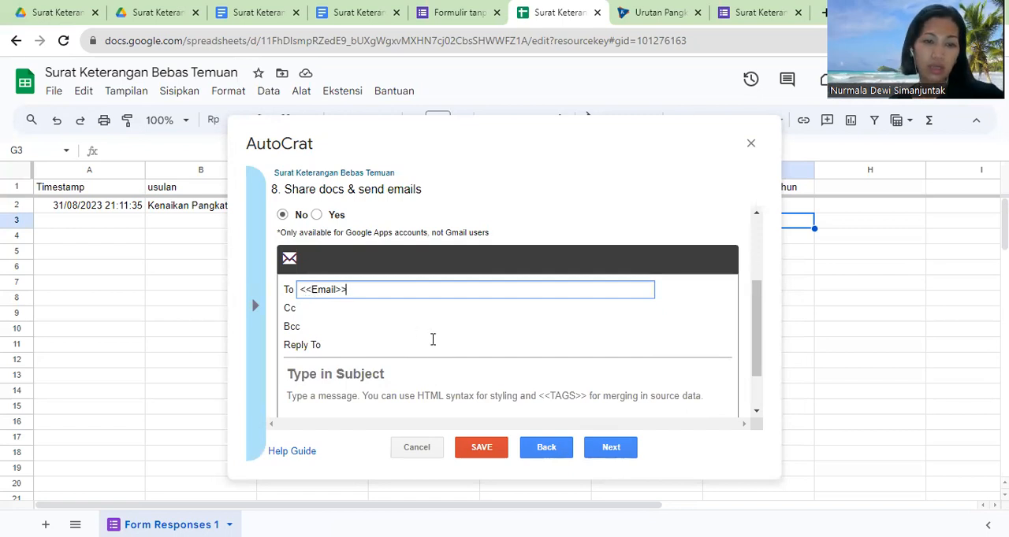
Step: Set the subject of the sharing email to "Surat Keterangan Bebas Temuan"
left_click_drag(756, 315, 714, 337)
left_click(331, 337)
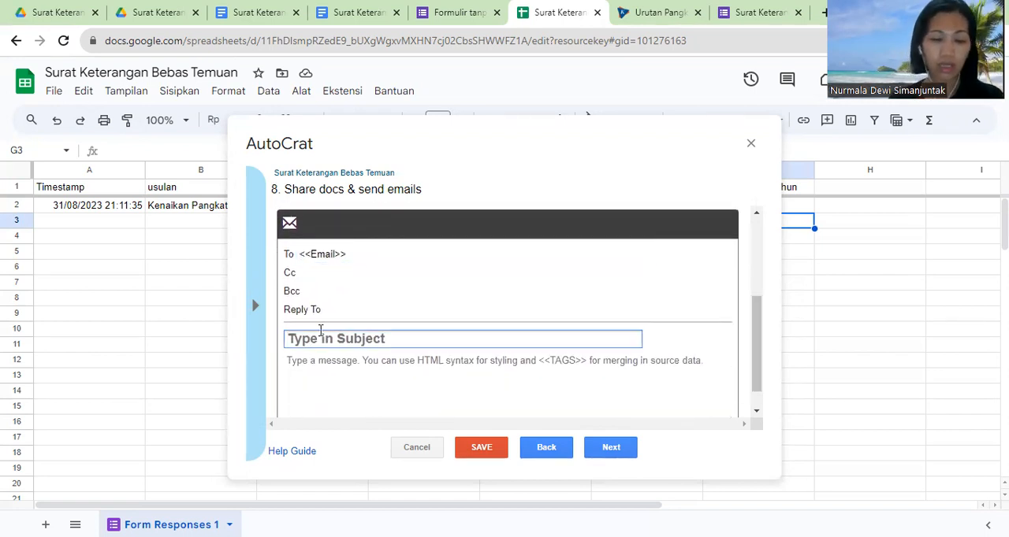
type("Surat Keterangan ")
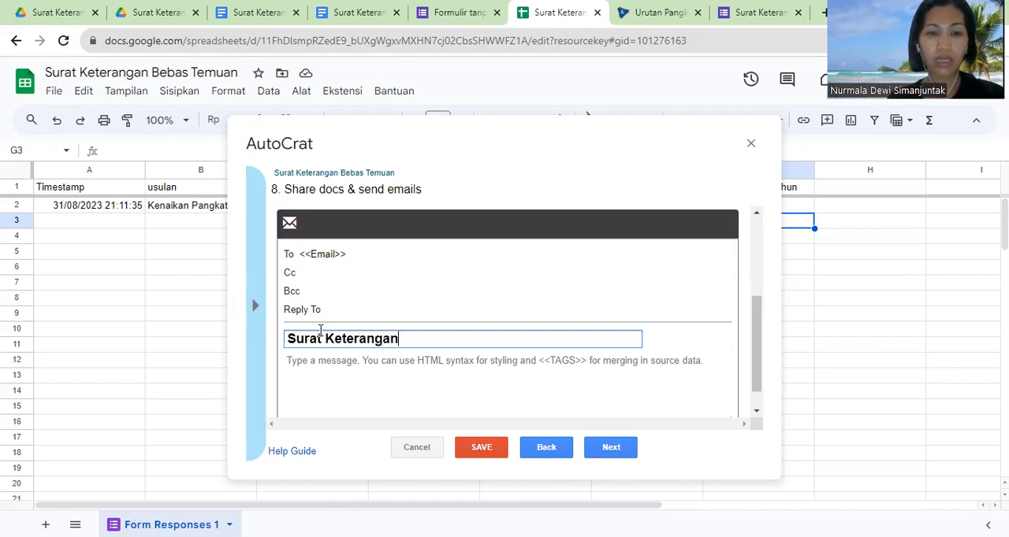
type("Beb")
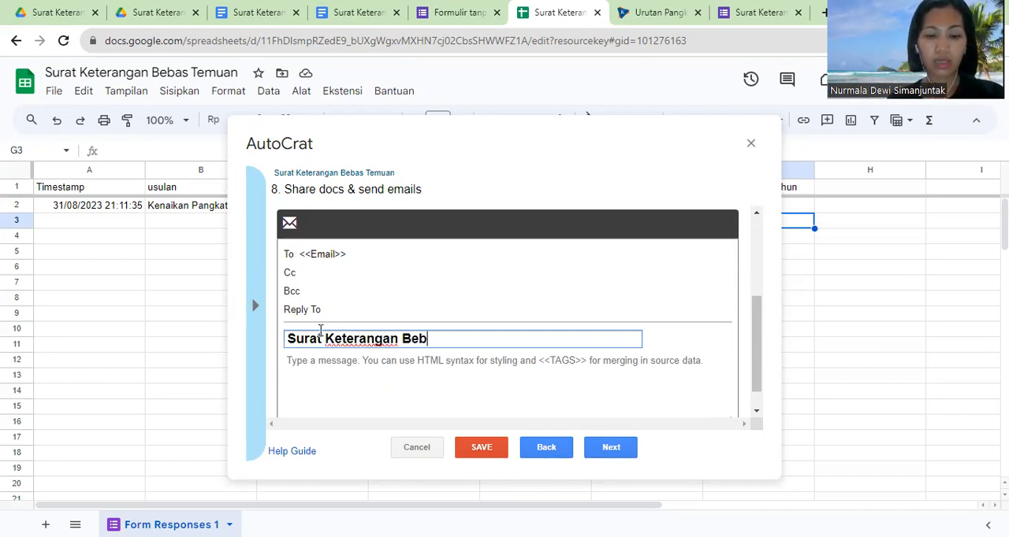
type("as Temuan")
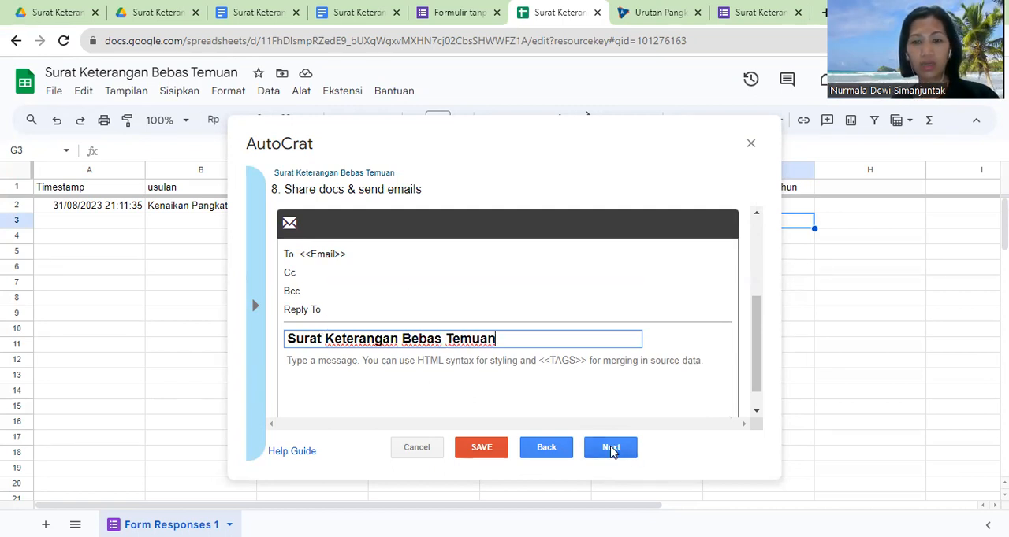
Step: Enable the form trigger, leave the time trigger off and save the merge job
left_click(612, 448)
left_click(276, 233)
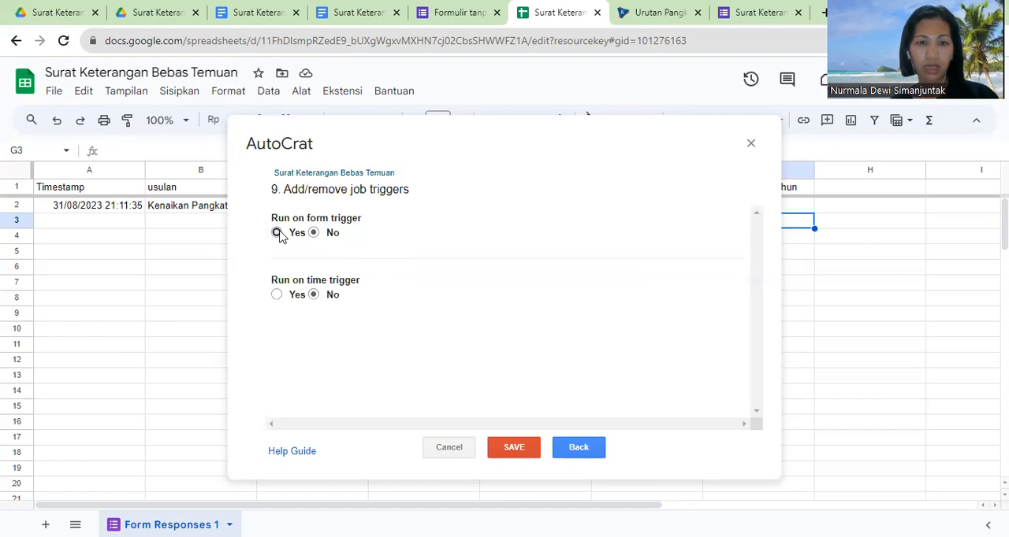
left_click(716, 293)
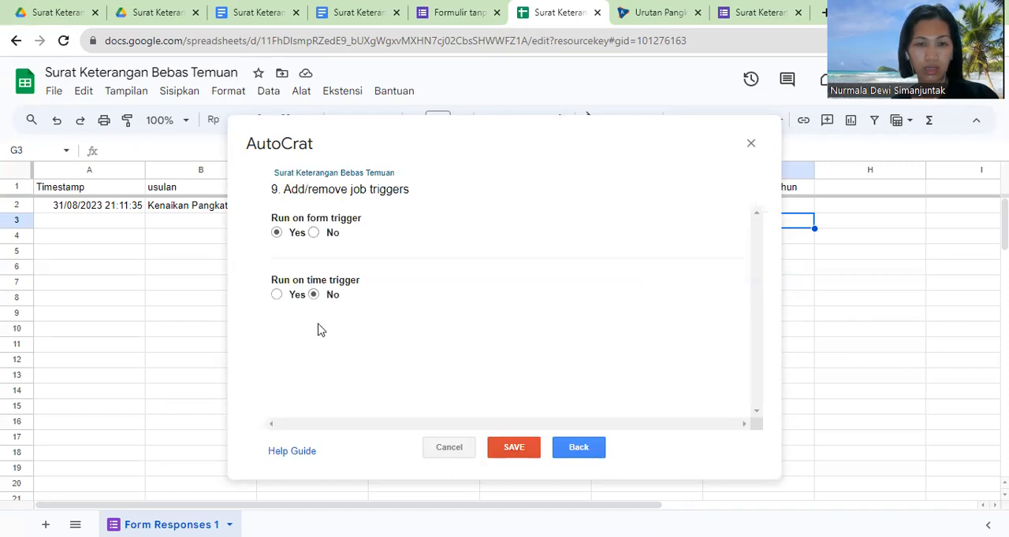
left_click(522, 449)
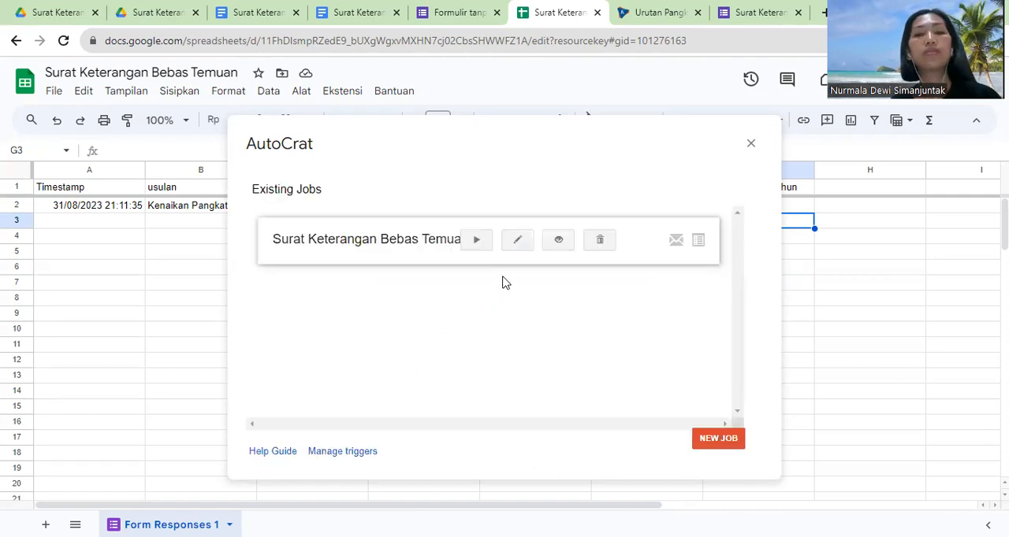
Step: Run the Surat Keterangan Bebas Temuan job and check the merged document columns in the response sheet
left_click(477, 241)
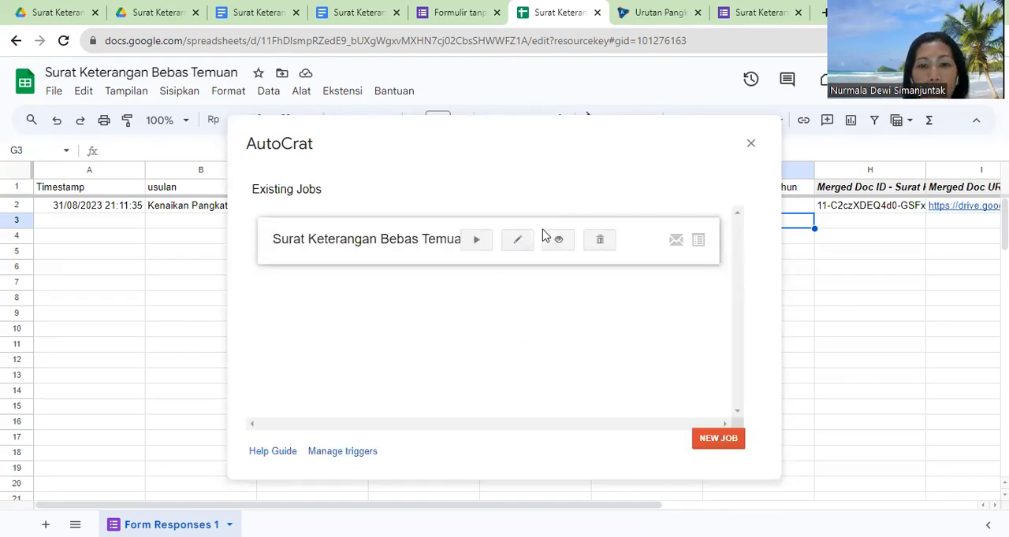
left_click(751, 143)
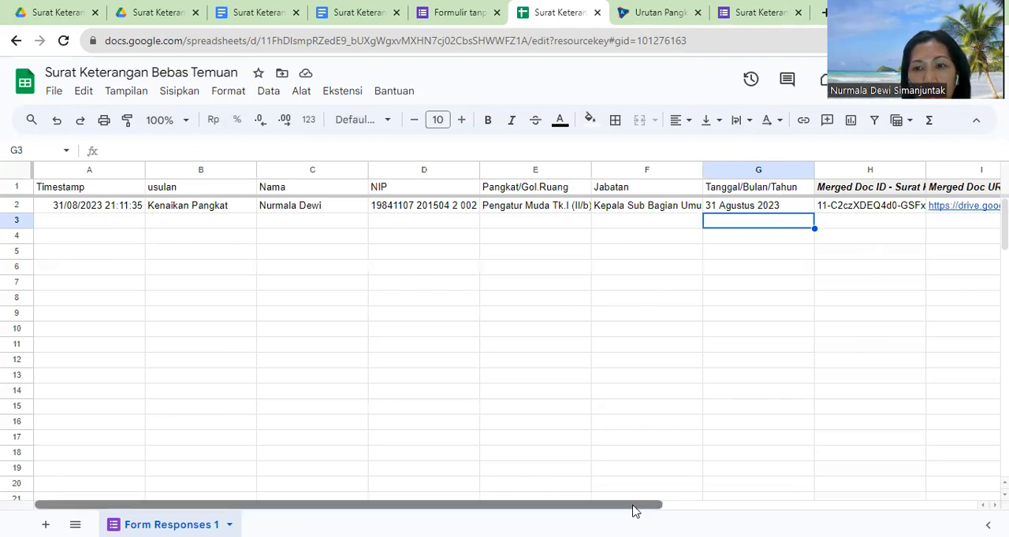
left_click_drag(633, 505, 721, 505)
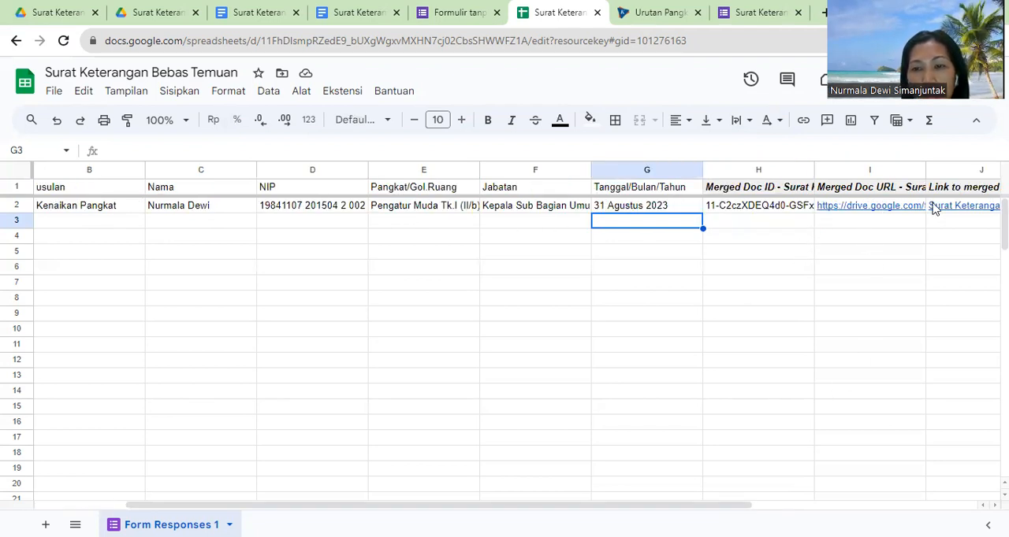
left_click_drag(683, 508, 794, 456)
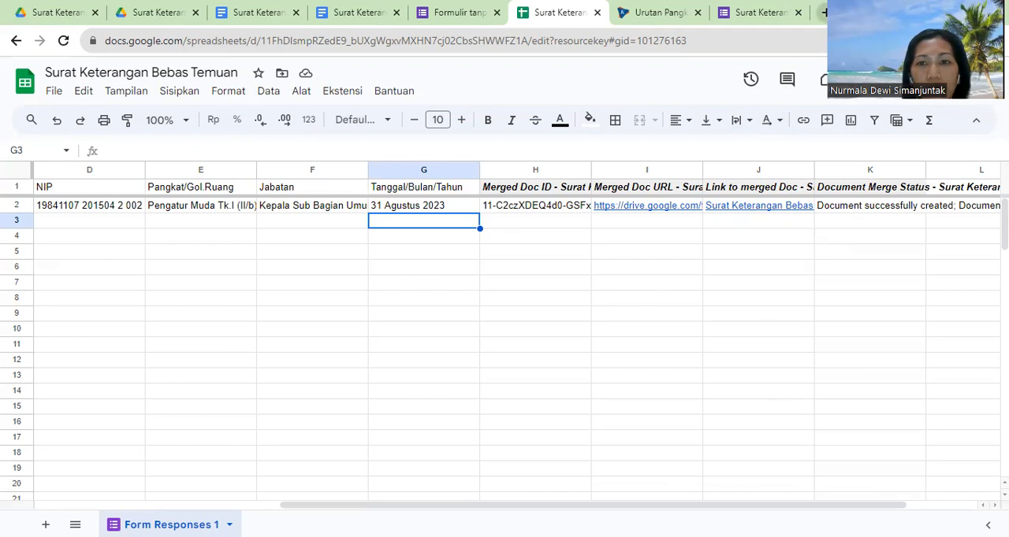
Step: Open the copied Surat Keterangan Bebas Temuan form link in a new browser tab
key("ctrl+t")
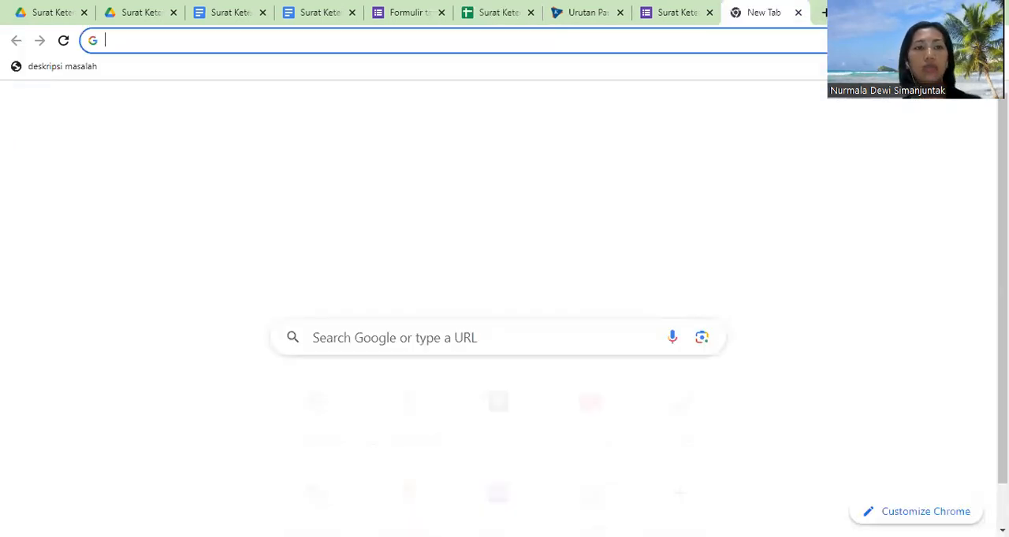
left_click(137, 43)
type("https://forms.gle/xzr9KwqzWiTJYVB47")
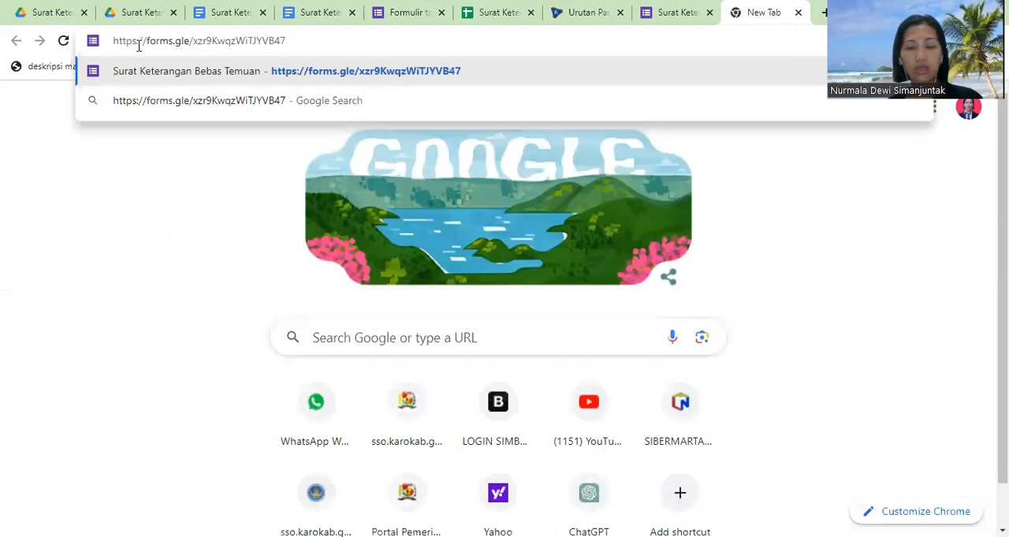
key("Return")
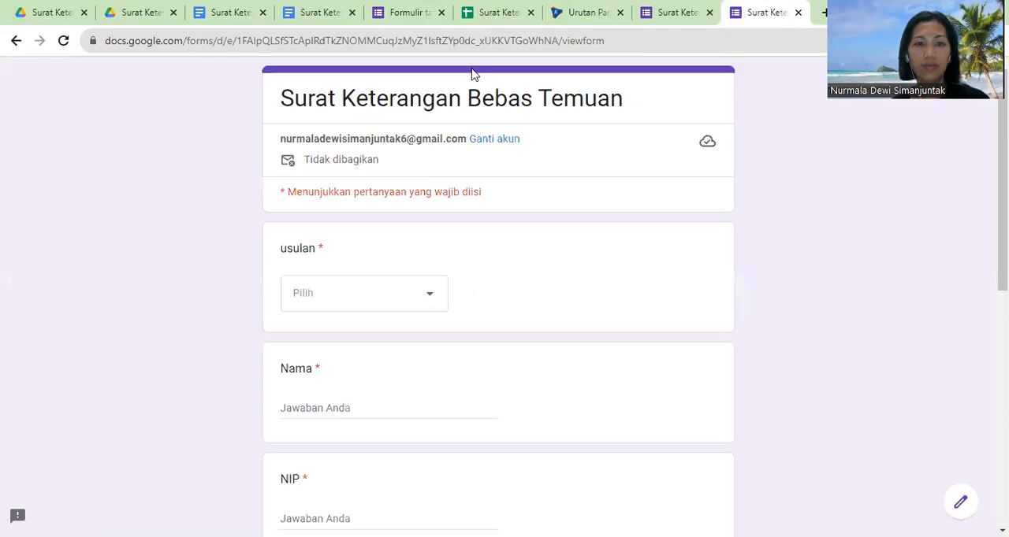
Step: Choose Pengurusan Kartu Suami as the usulan and enter the applicant's name in the Nama field
left_click(328, 298)
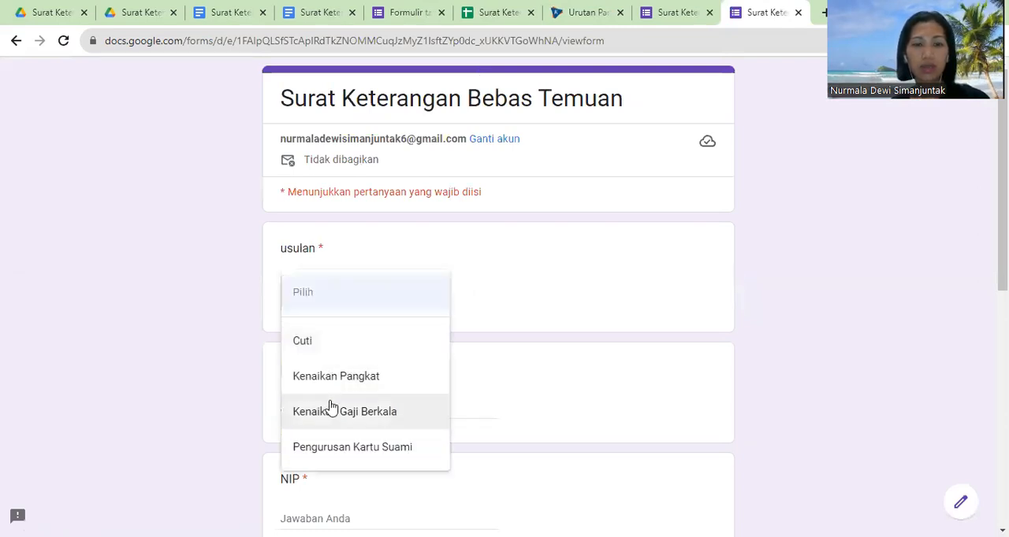
left_click(339, 448)
left_click(288, 415)
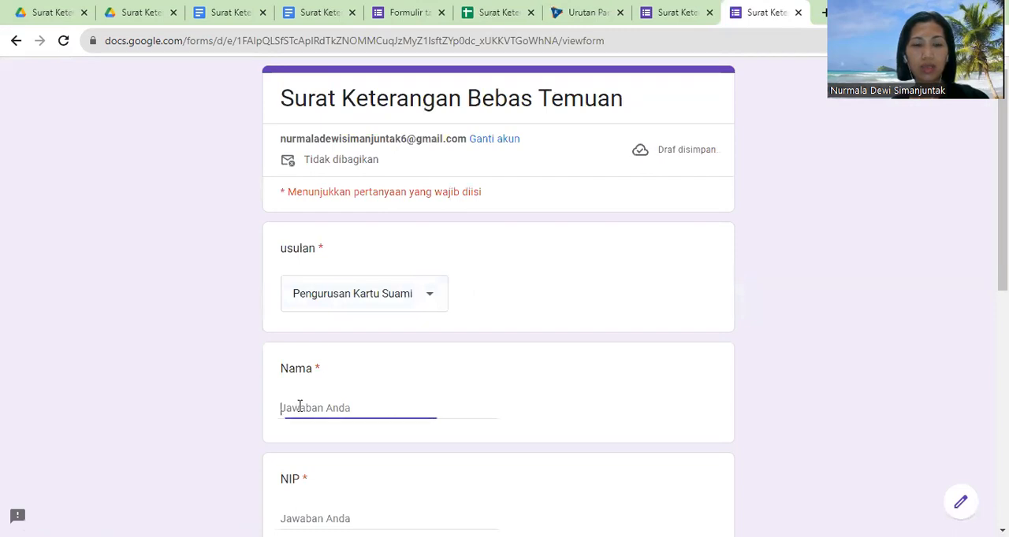
type("B")
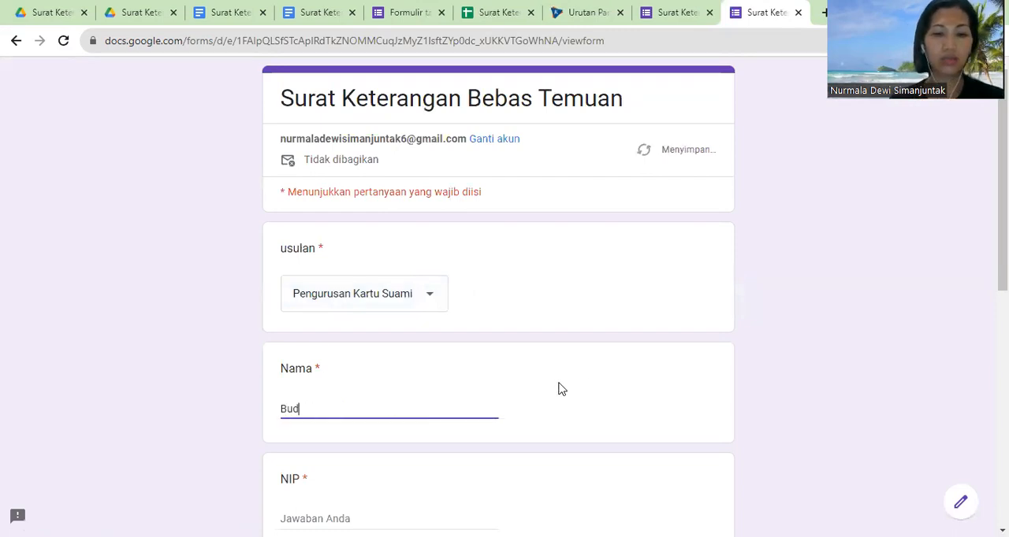
type("ud")
key("BackSpace")
key("BackSpace")
key("BackSpace")
type("Irma")
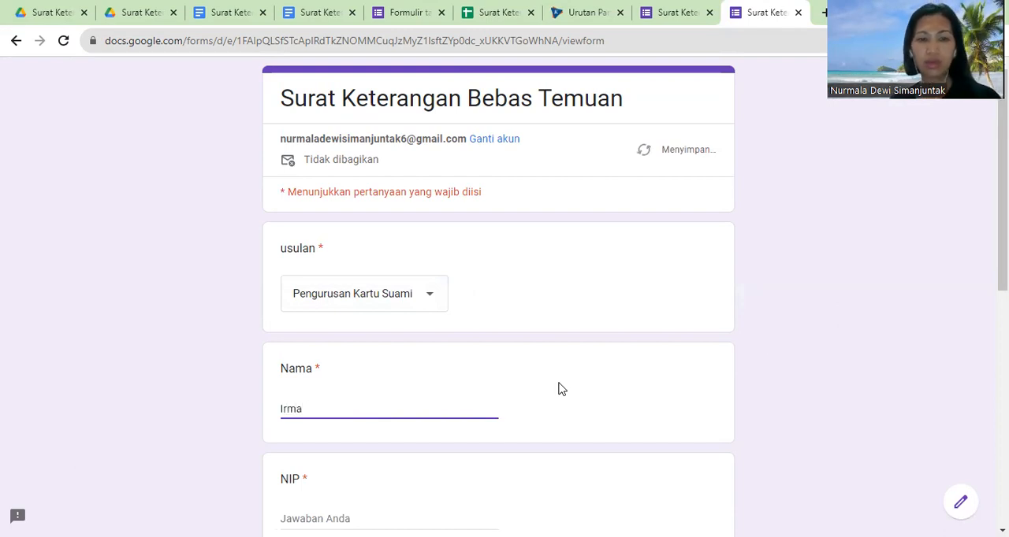
Step: Enter the applicant's employee number as NIP and choose Pengatur (II/c) for Pangkat/Gol.Ruang
scroll(559, 388, "down", 2)
left_click(339, 350)
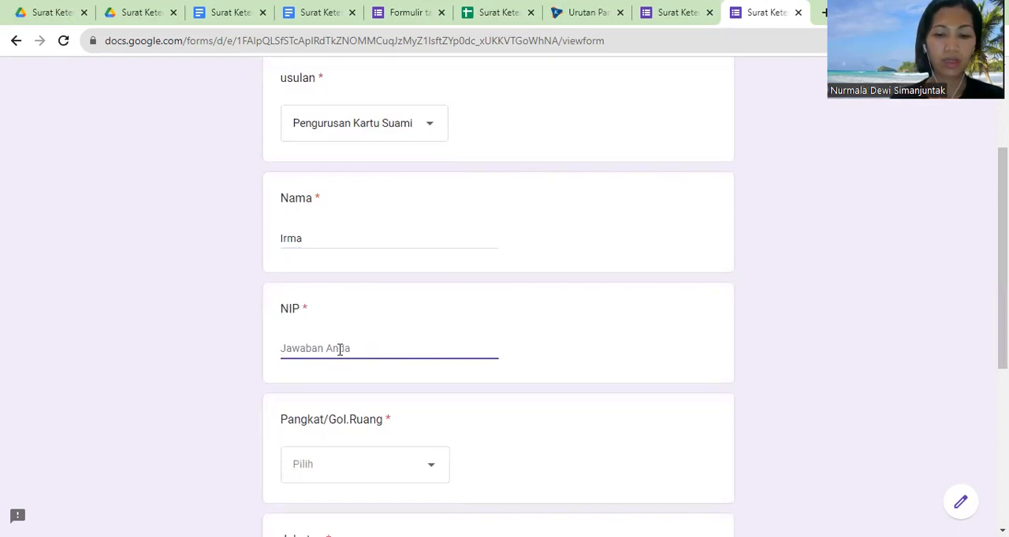
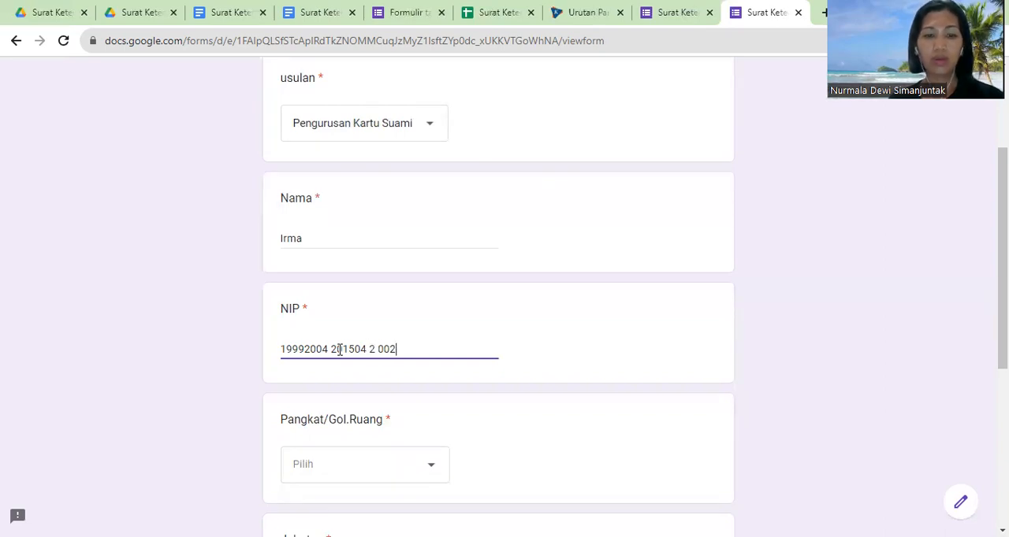
left_click(340, 476)
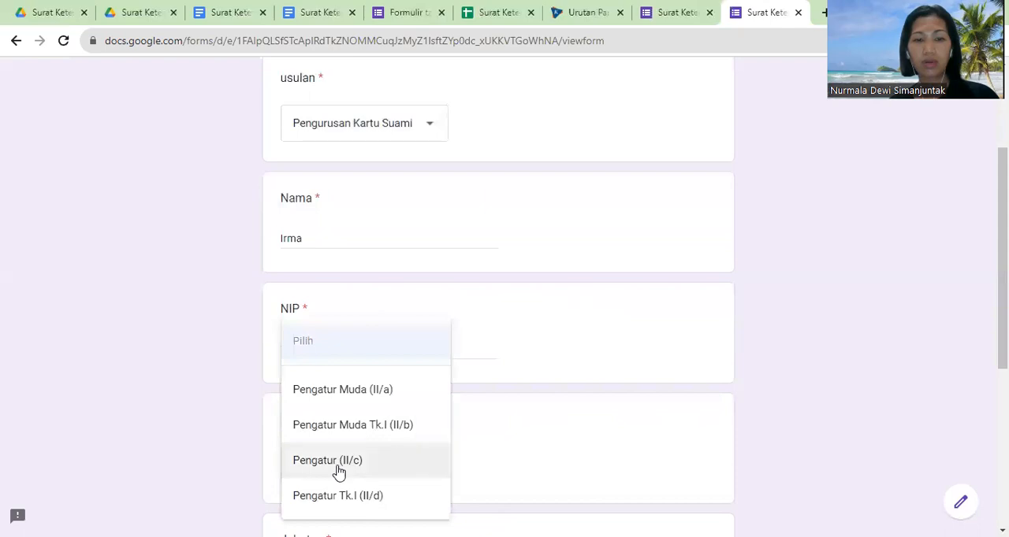
left_click(321, 472)
Step: Fill in Jabatan with "Kepala Sub Bagian Umum dan Kepegawaian"
scroll(481, 381, "down", 2)
left_click(324, 399)
type("Stfa")
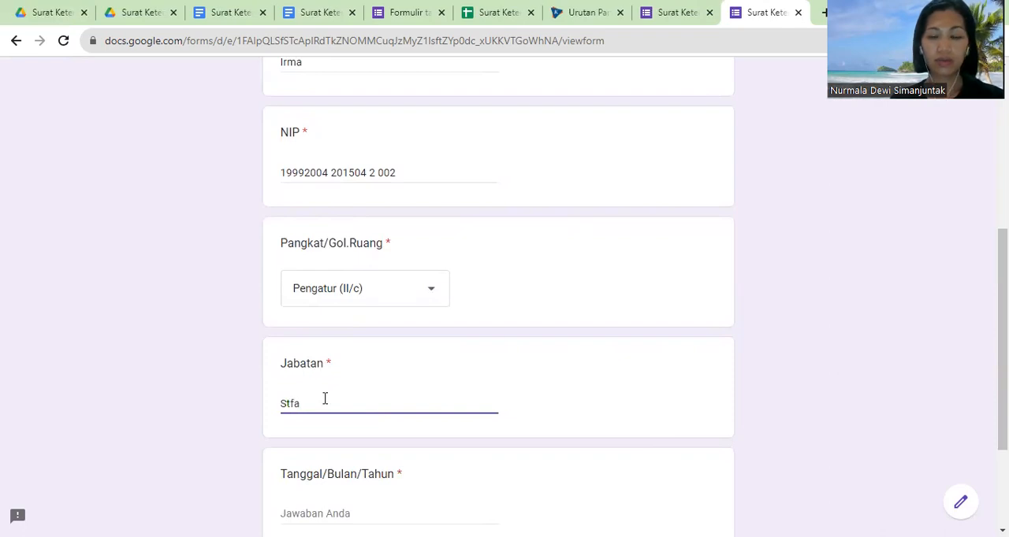
type("t")
key("BackSpace")
key("BackSpace")
type("K")
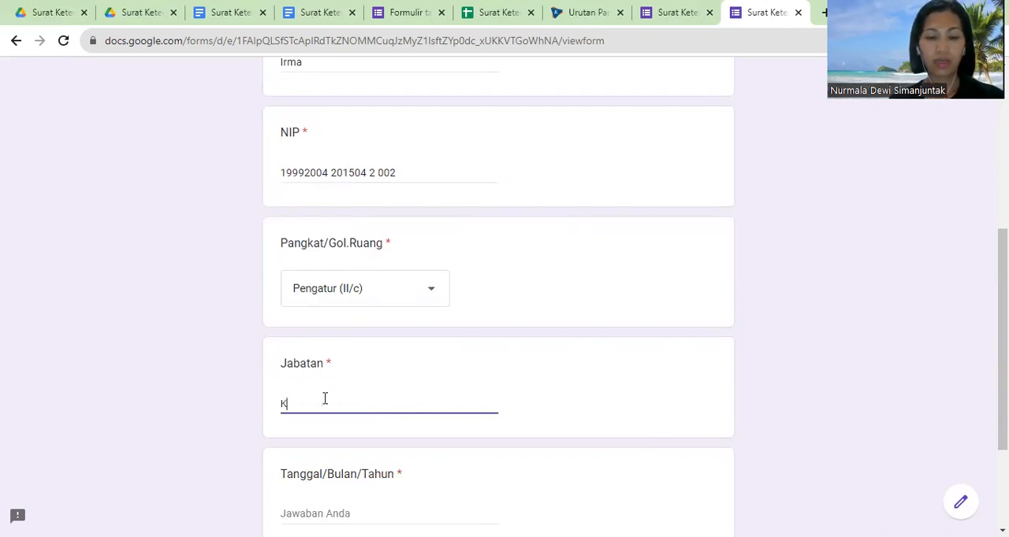
type("epala Sub bag")
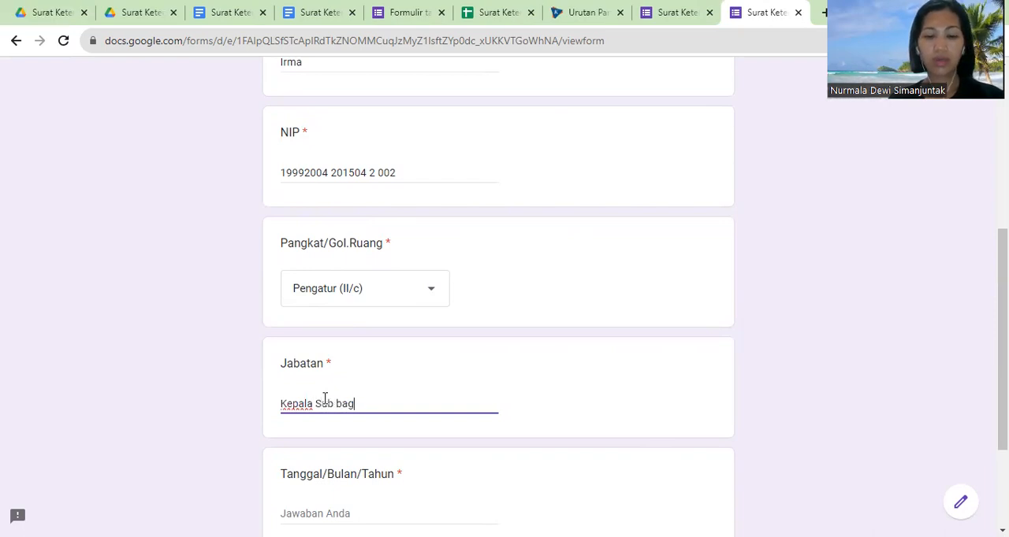
type("ian Umum")
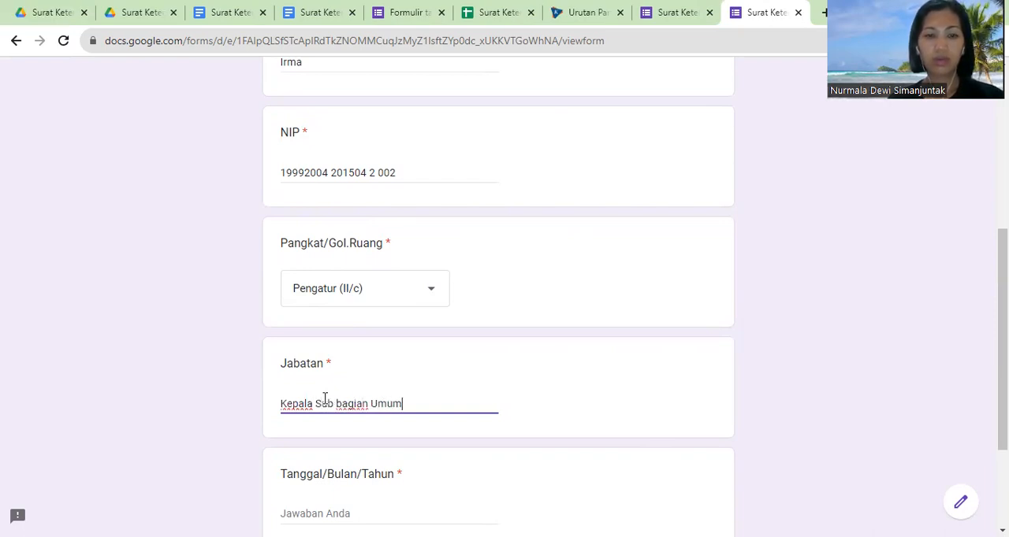
type(" dan Kep")
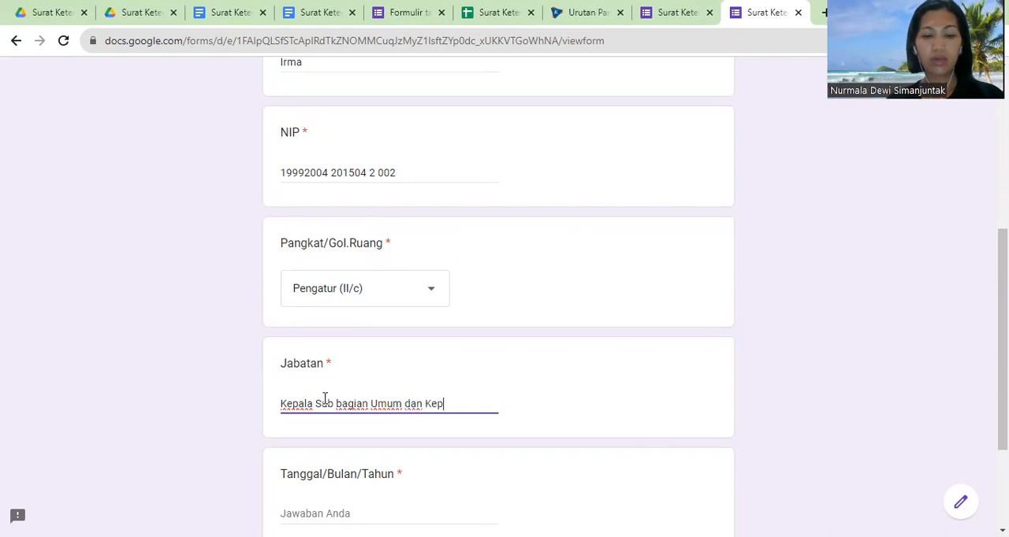
type("egawaian")
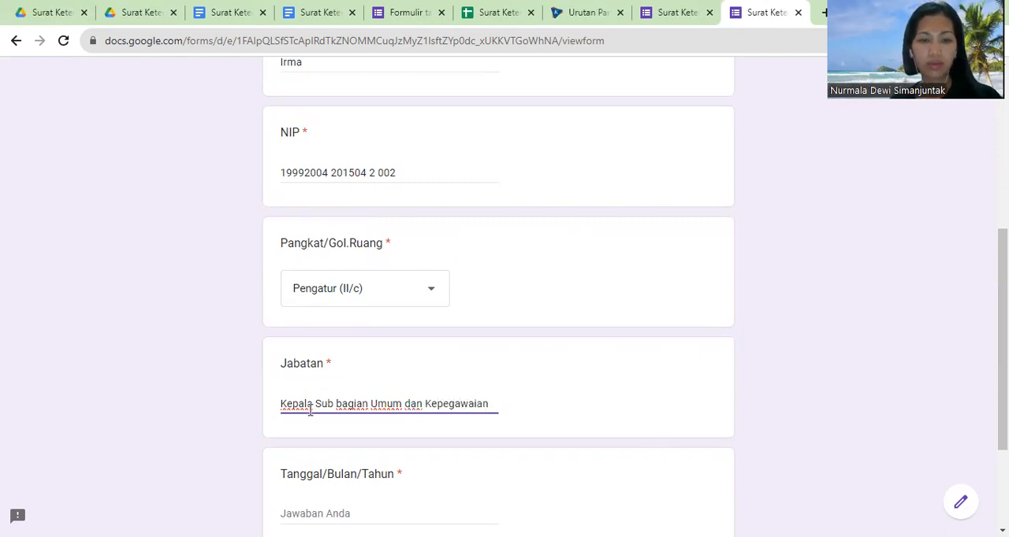
left_click(341, 406)
key("BackSpace")
type("B")
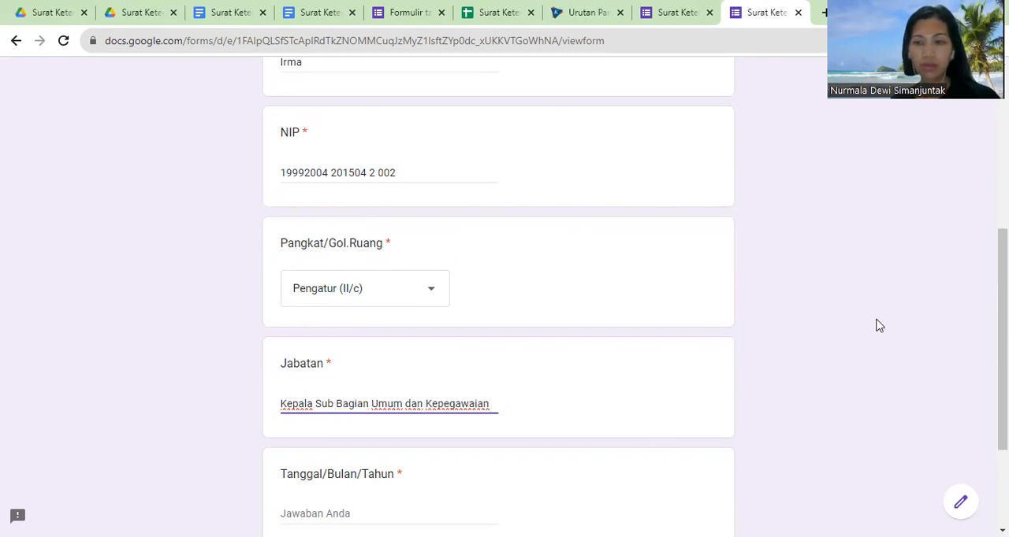
Step: Enter 31 Agustus 2023 as Tanggal/Bulan/Tahun and submit the form response
scroll(659, 402, "down", 2)
left_click(353, 380)
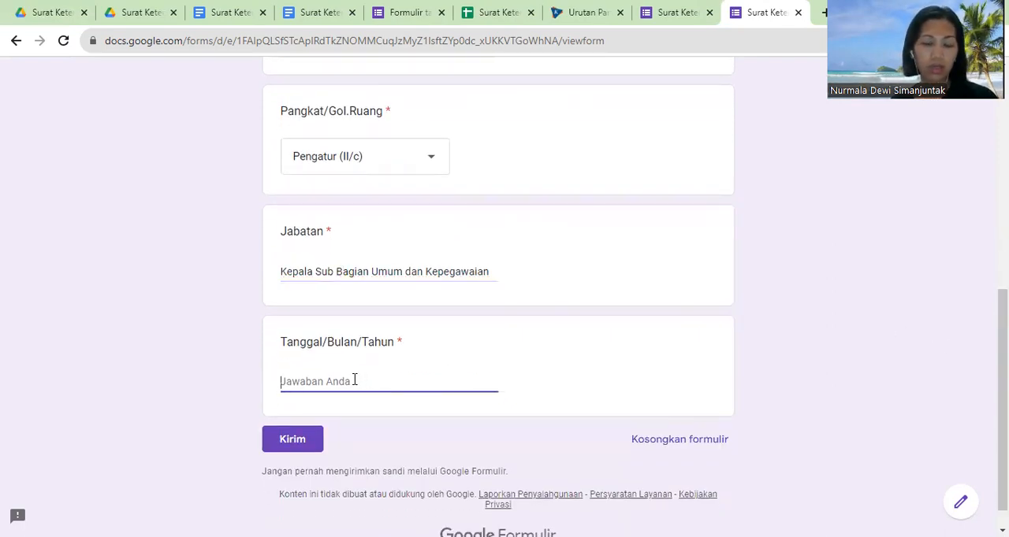
type("31 Ag")
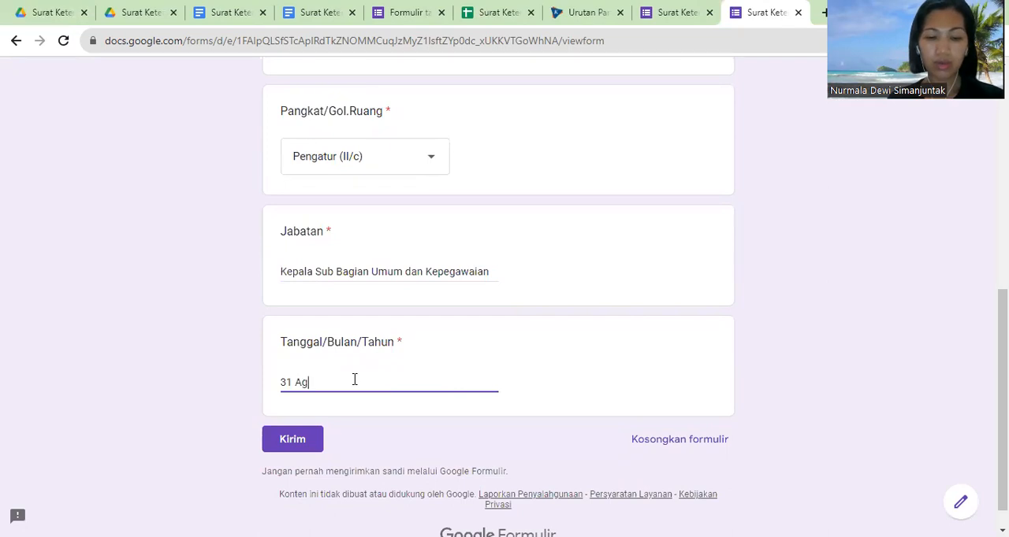
type("ustus 2023")
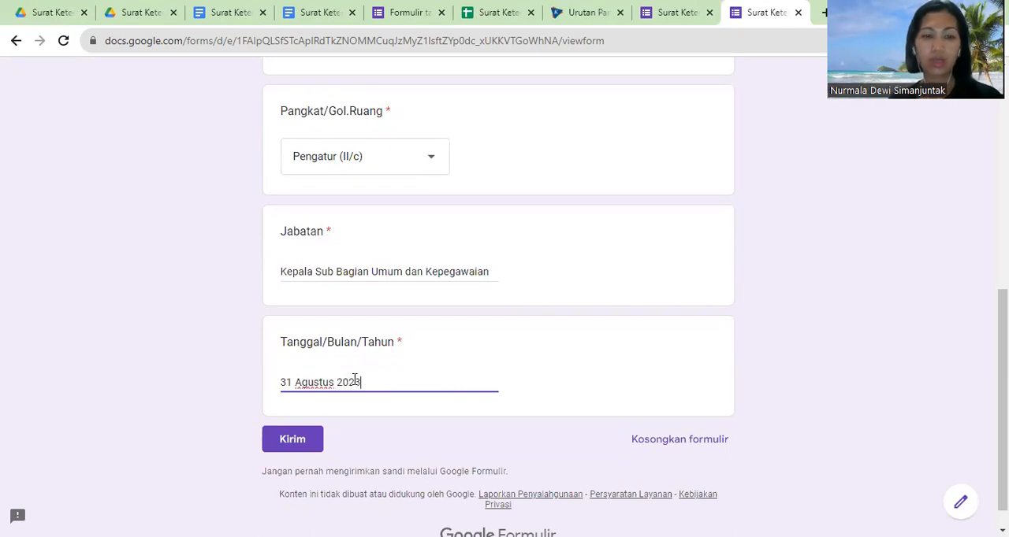
left_click(299, 448)
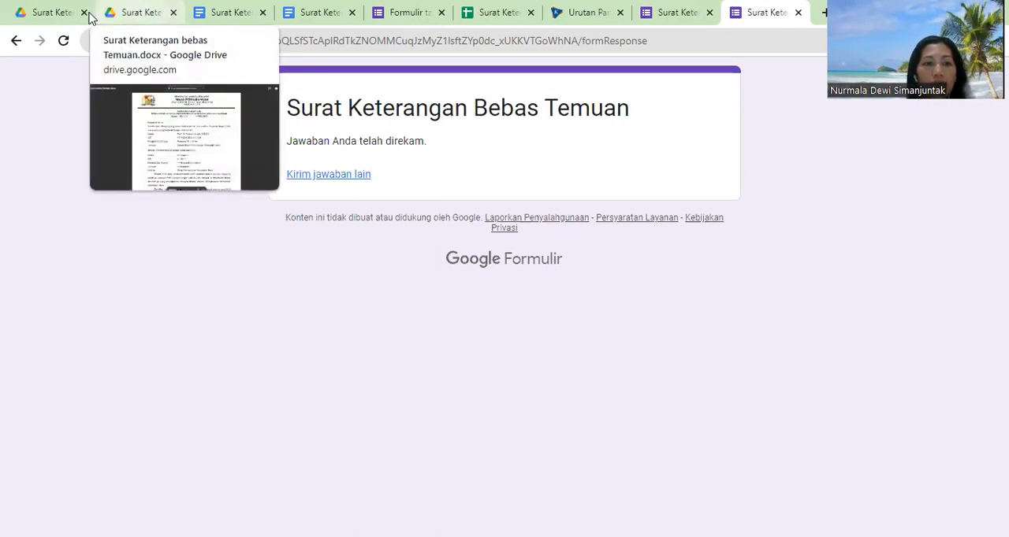
Step: Reload Drive Saya in Google Drive and open the newest suggested Surat Keterangan Bebas Temuan PDF for checking
left_click(120, 12)
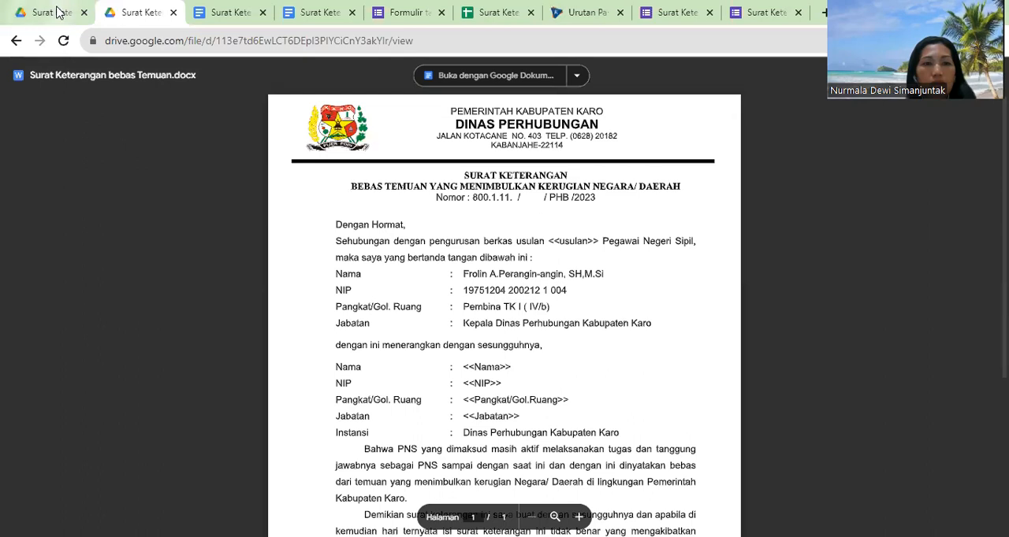
left_click(55, 16)
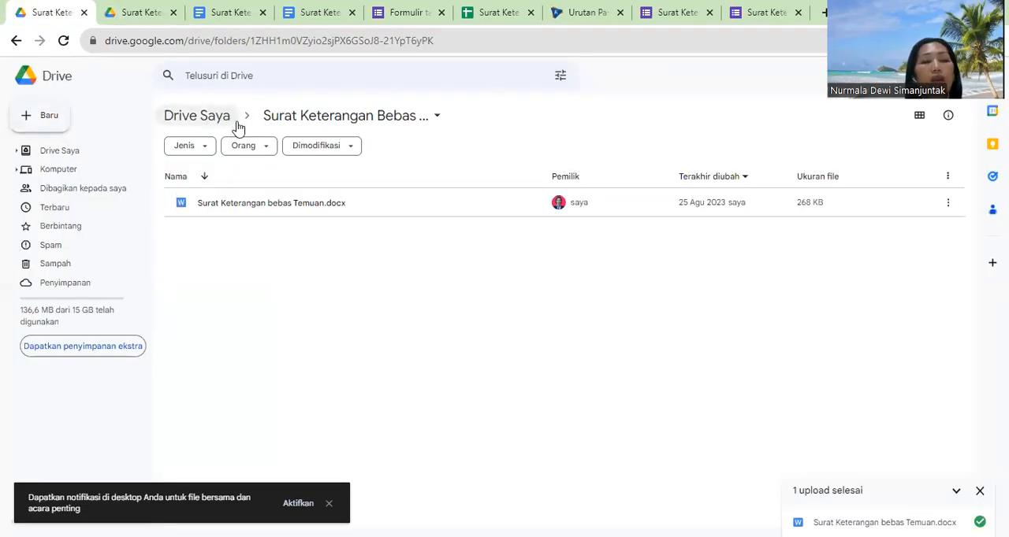
left_click(67, 158)
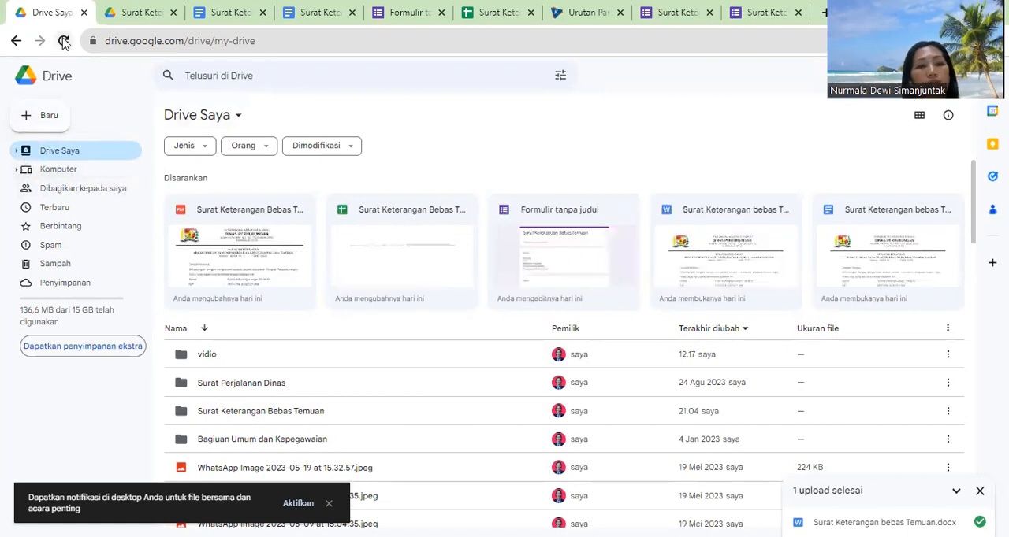
left_click(224, 271)
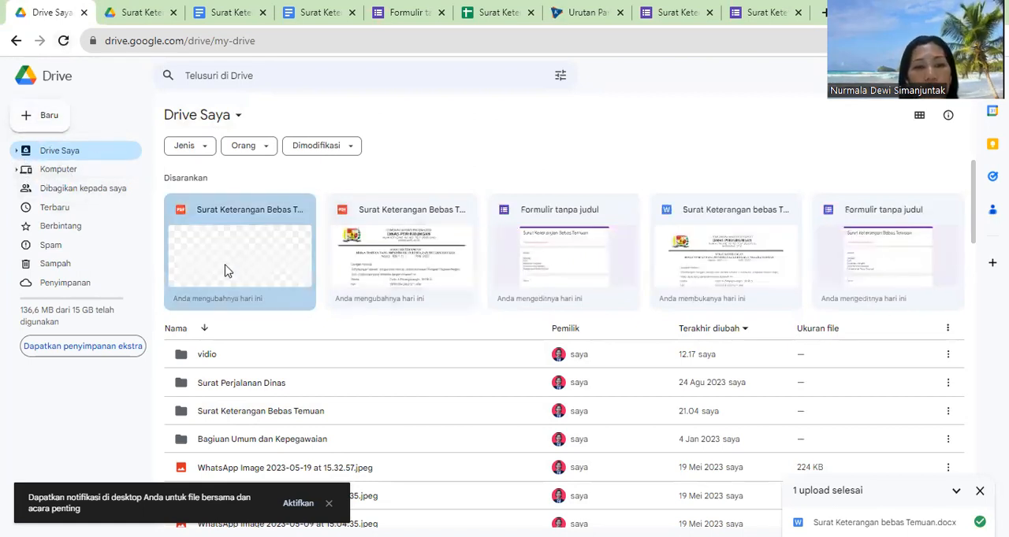
double_click(225, 271)
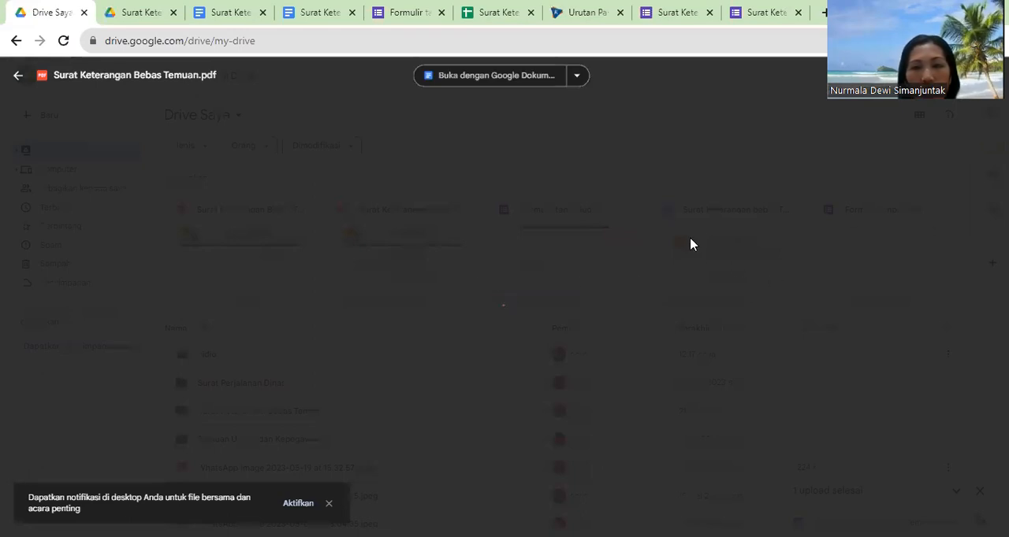